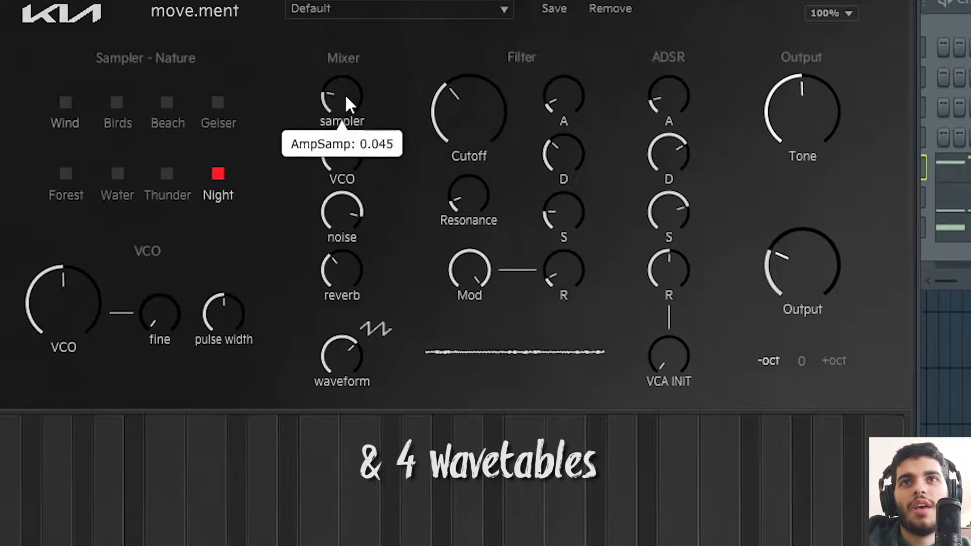
Step: Set the Melody synth's waveform to 1 and its sampler level to zero, arrange the windows, and audition the pattern
left_click_drag(410, 0, 404, 28)
left_click_drag(412, 316, 361, 545)
left_click_drag(407, 26, 368, 68)
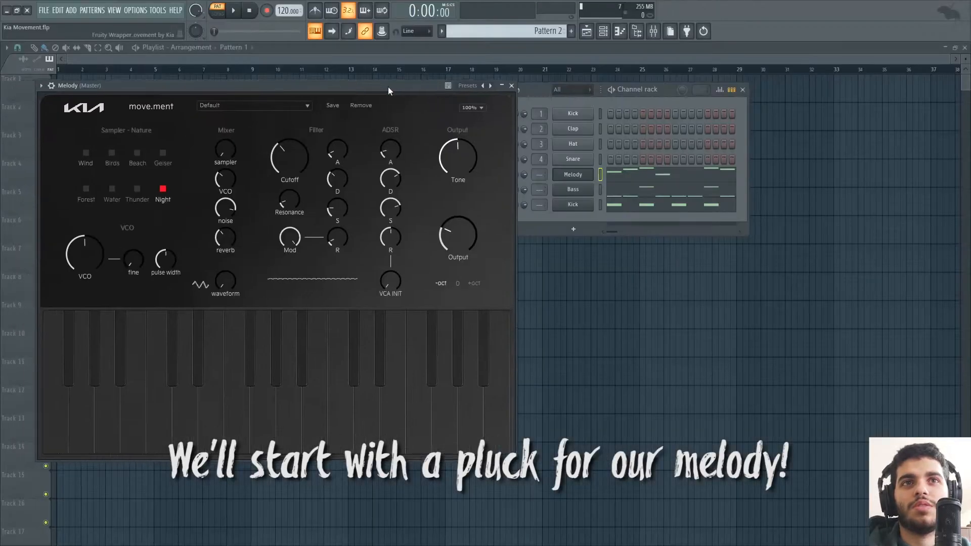
left_click_drag(555, 102, 569, 96)
left_click_drag(246, 65, 274, 69)
key("space")
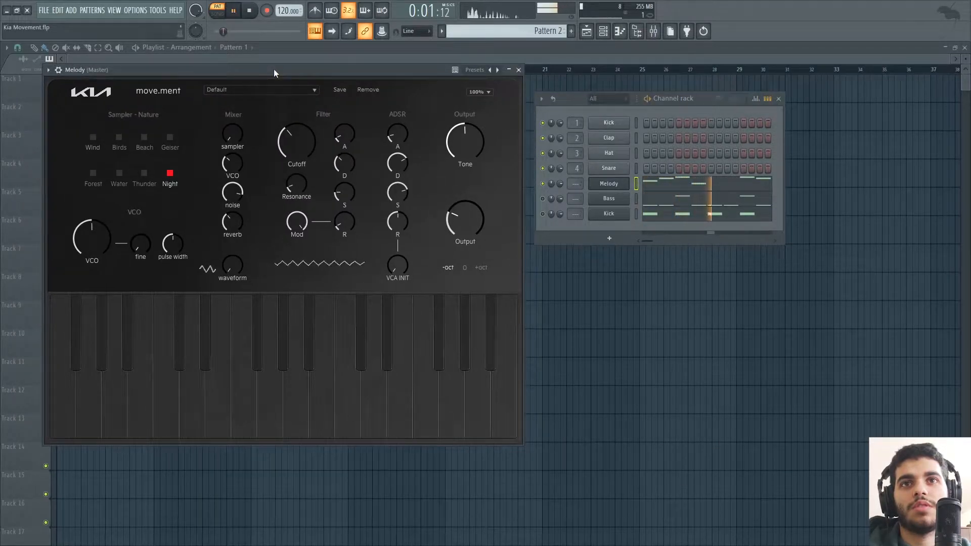
key("space")
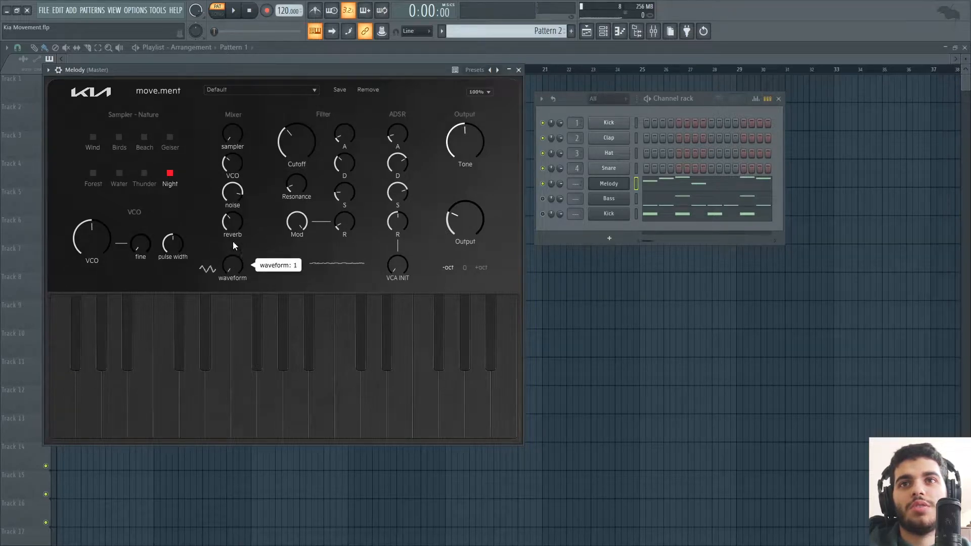
Step: Select the Water nature sample for the Melody synth, test its sampler level, and return that level to zero
left_click(117, 174)
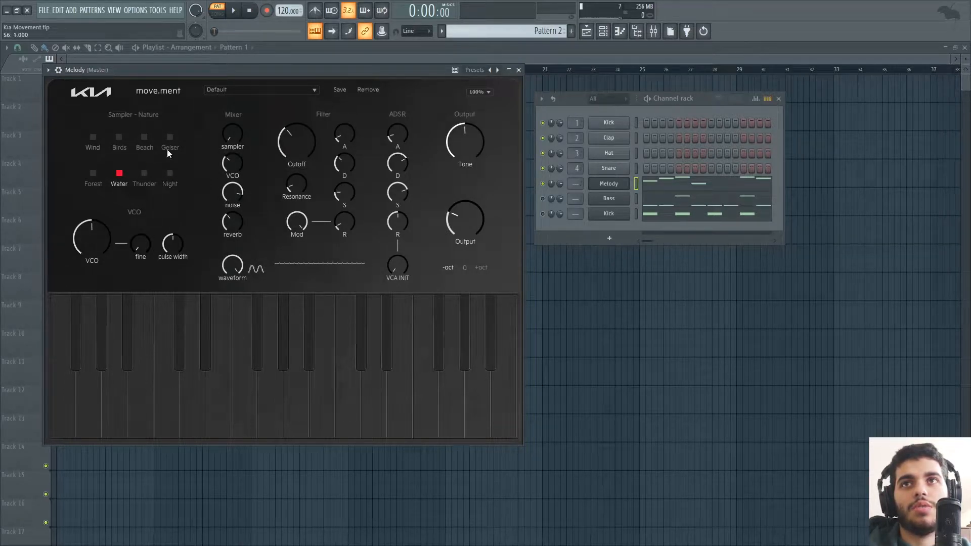
left_click_drag(264, 71, 289, 72)
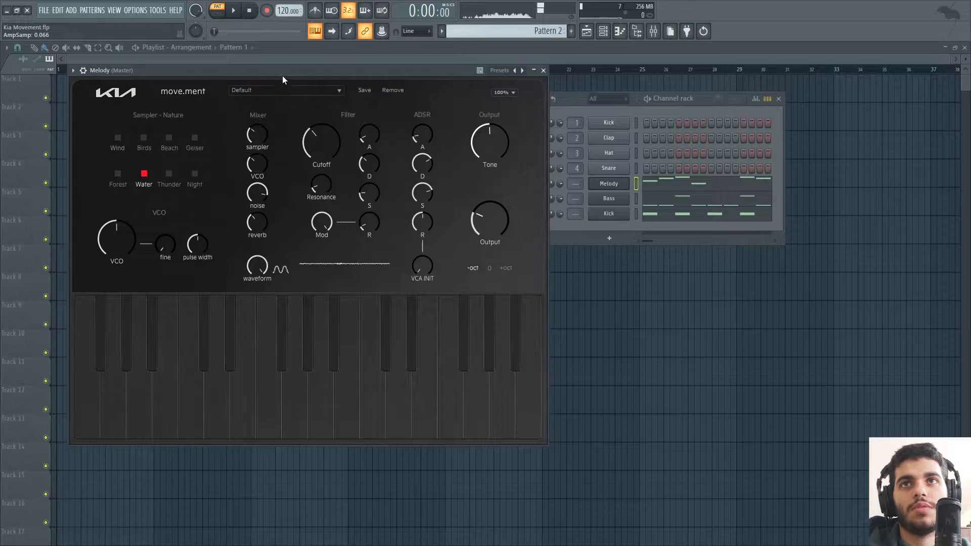
left_click_drag(255, 136, 256, 133)
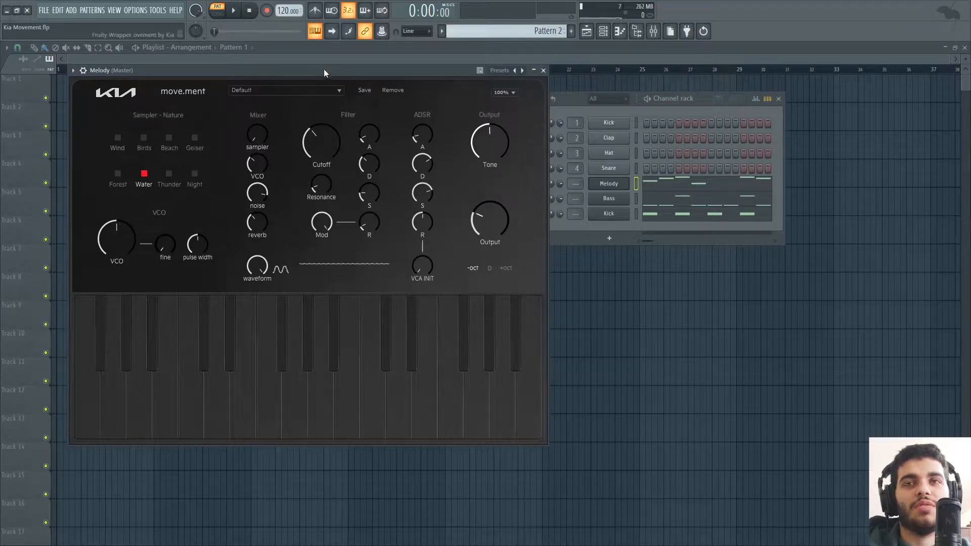
left_click_drag(324, 69, 347, 67)
Step: Turn the Melody synth's noise and reverb down to zero and set its VCO mixer level to 2.29 during playback
left_click_drag(288, 194, 245, 273)
mouse_move(279, 163)
left_mouse_down()
mouse_move(282, 190)
mouse_move(281, 178)
left_mouse_up()
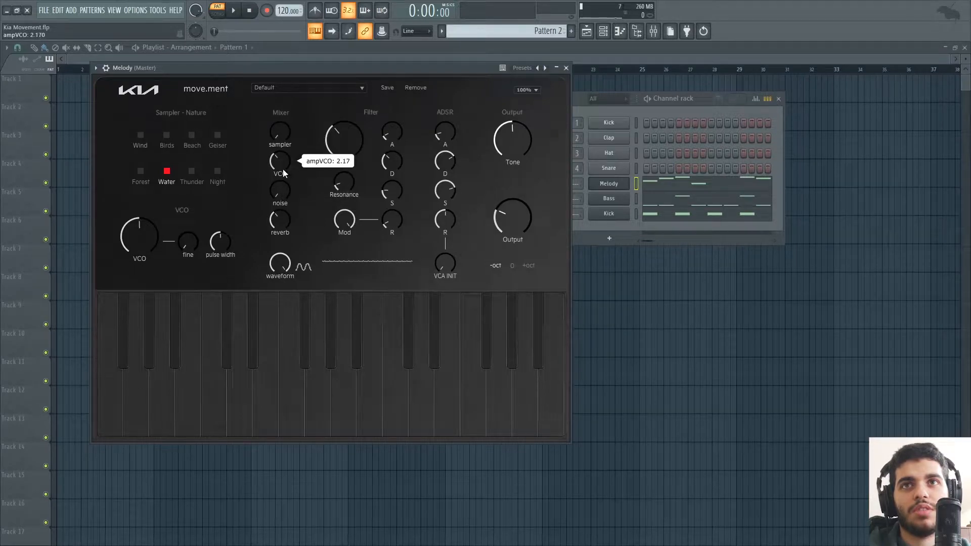
left_click_drag(327, 68, 345, 69)
key("space")
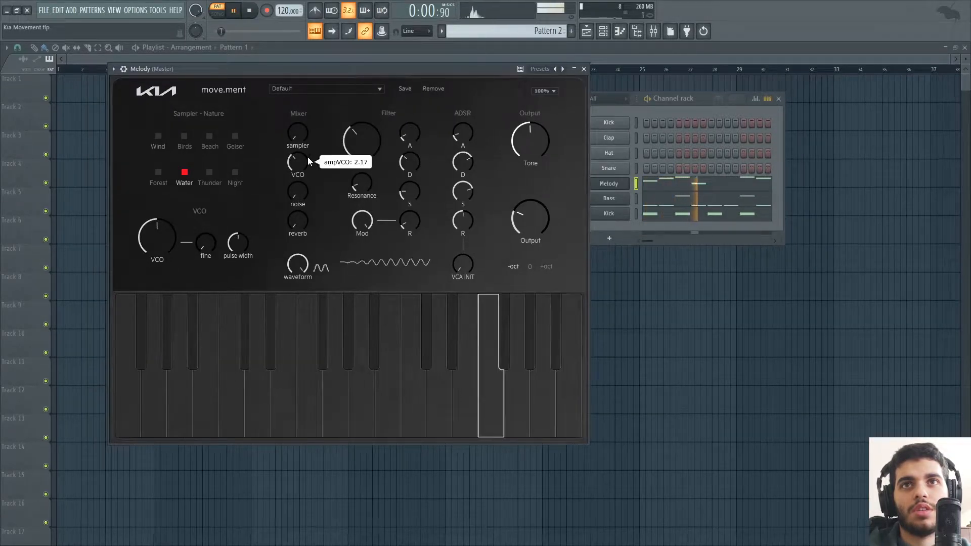
left_click_drag(305, 159, 314, 133)
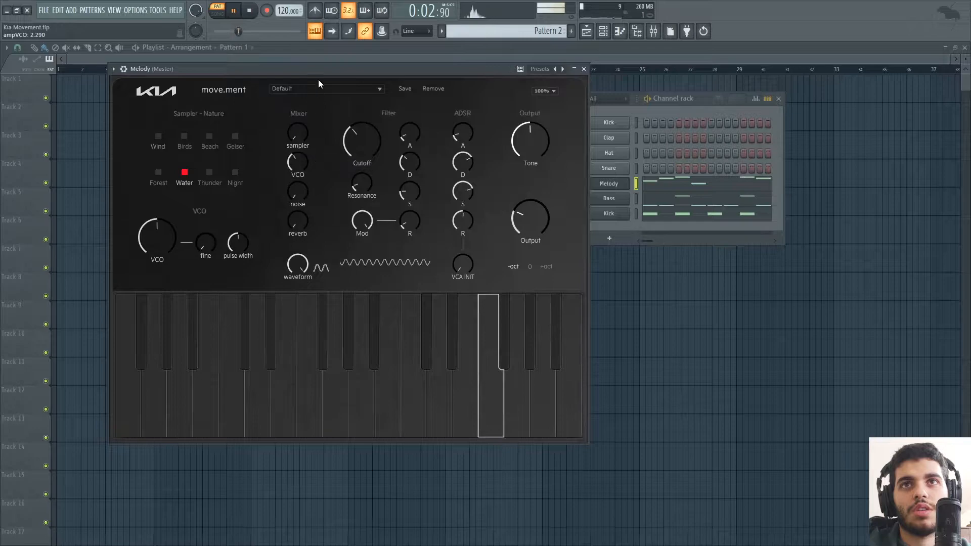
Step: Set the Melody synth's noise level to about 0.128 and play the pattern to check it
left_click_drag(317, 86, 331, 84)
key("space")
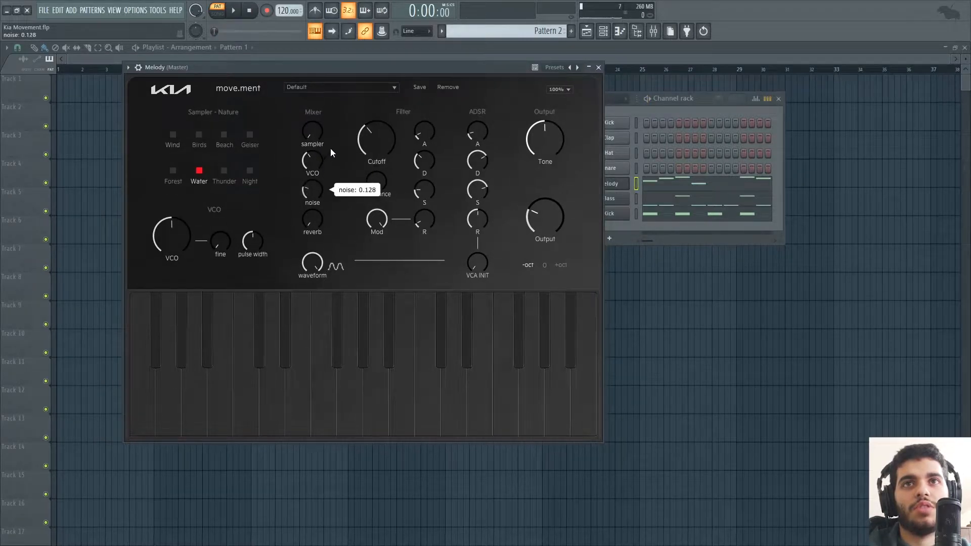
left_click_drag(374, 69, 354, 69)
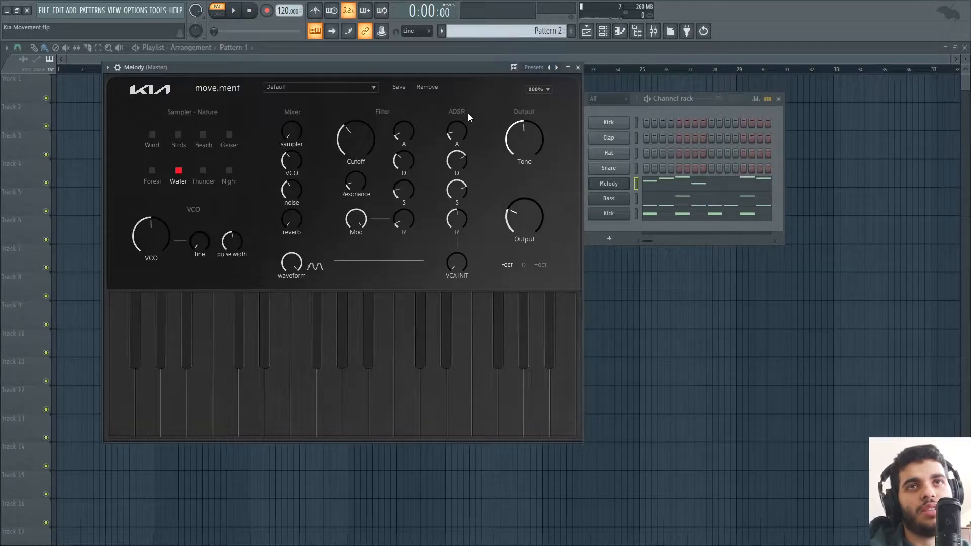
left_click_drag(414, 64, 420, 65)
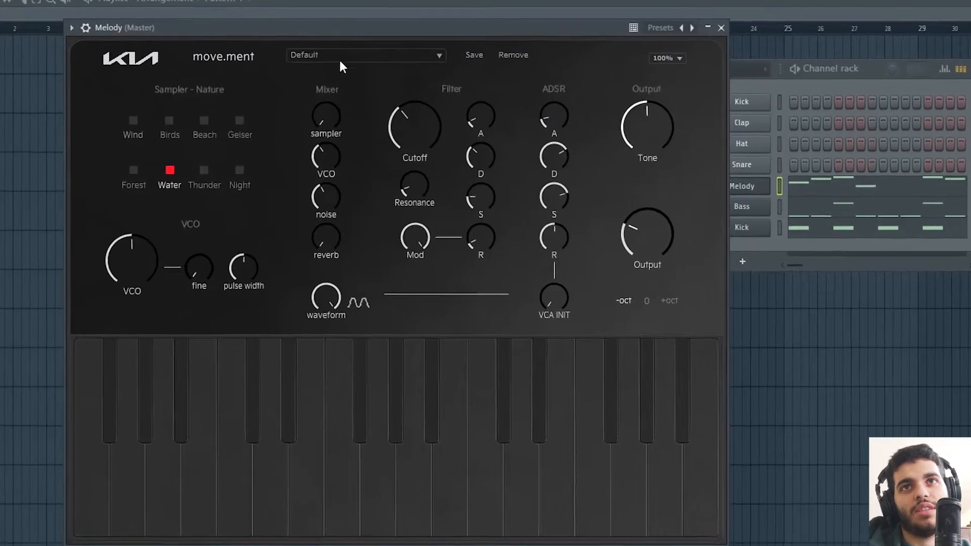
key("space")
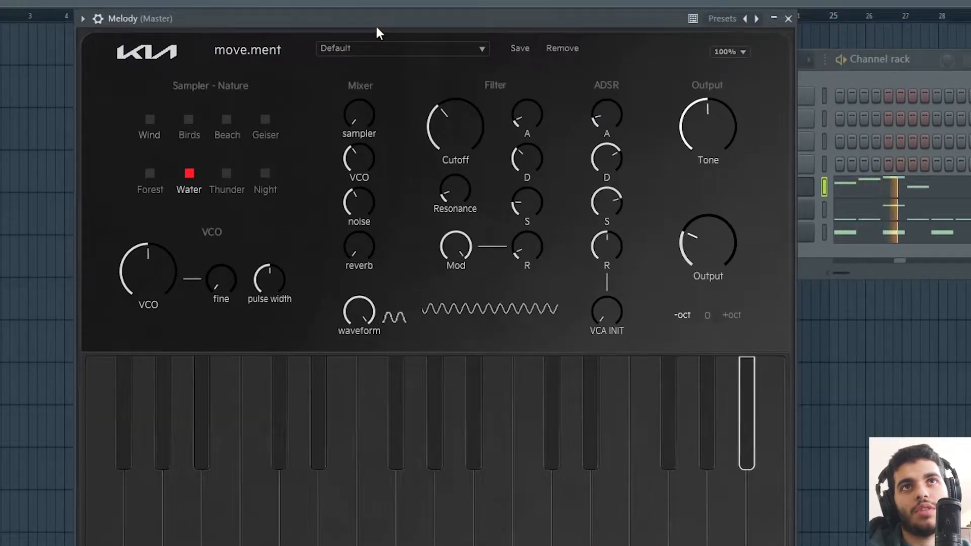
Step: Try blending in the Water sample by raising the sampler level in the Melody synth's mixer
mouse_move(360, 115)
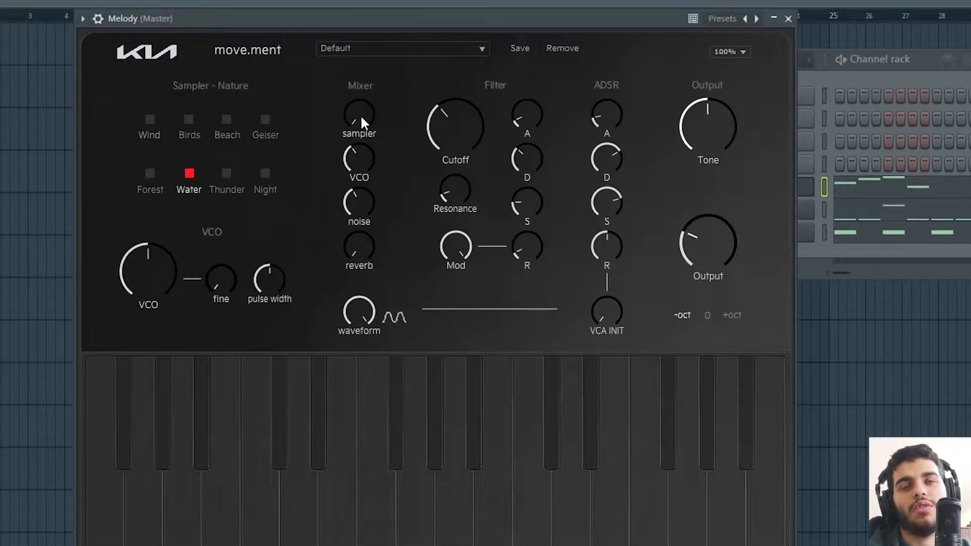
left_click_drag(361, 114, 364, 87)
left_click_drag(375, 51, 363, 76)
left_click_drag(399, 15, 380, 30)
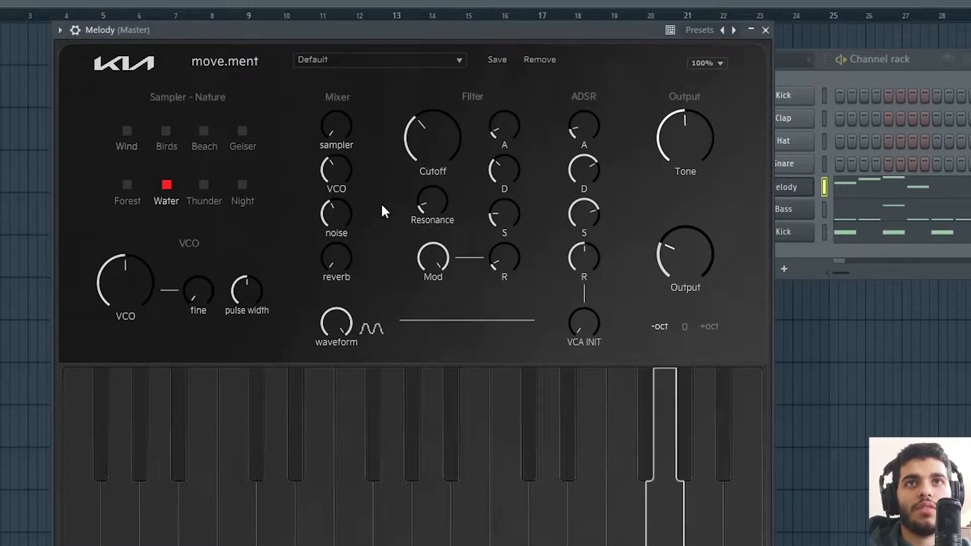
Step: Set attack and release to zero in both the filter envelope and the ADSR section of the Melody synth
mouse_move(581, 272)
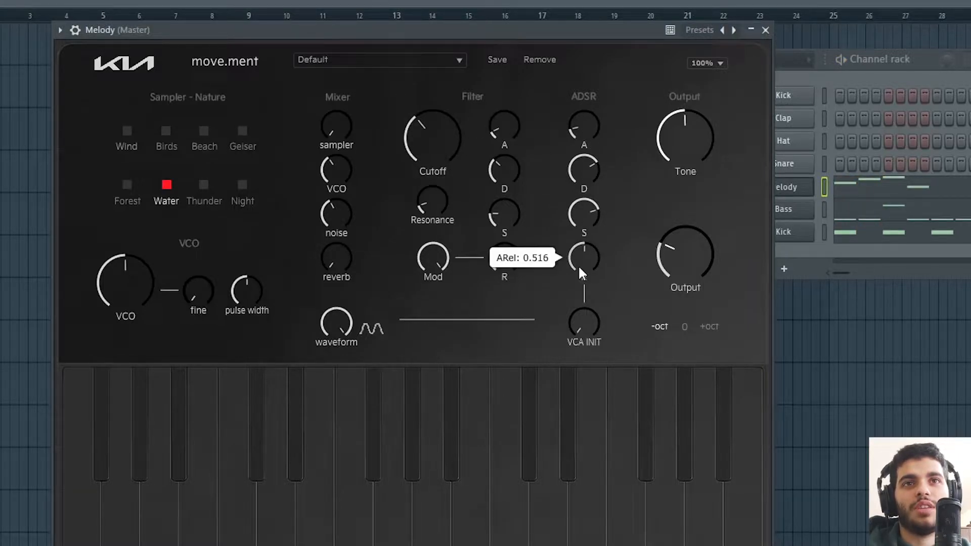
left_click_drag(577, 280, 523, 394)
mouse_move(589, 125)
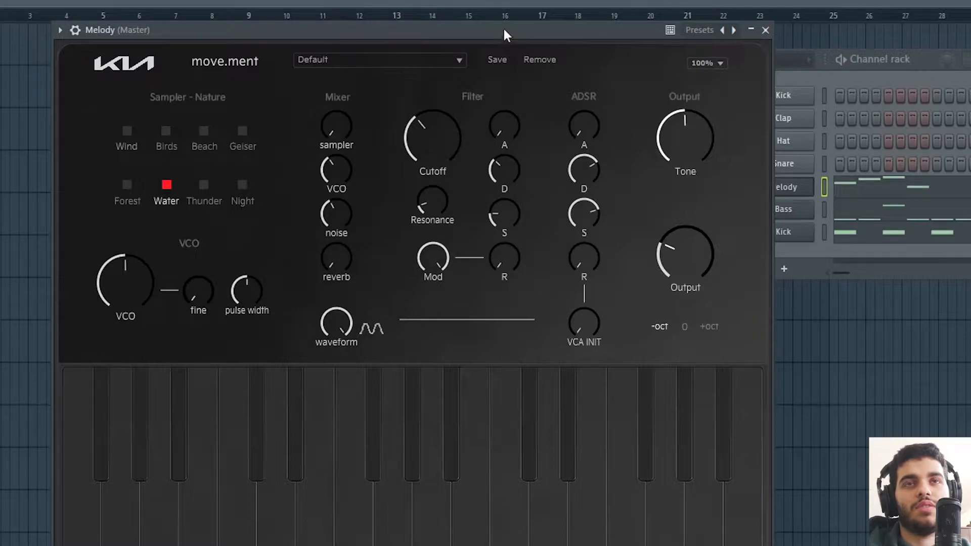
left_click_drag(502, 28, 474, 40)
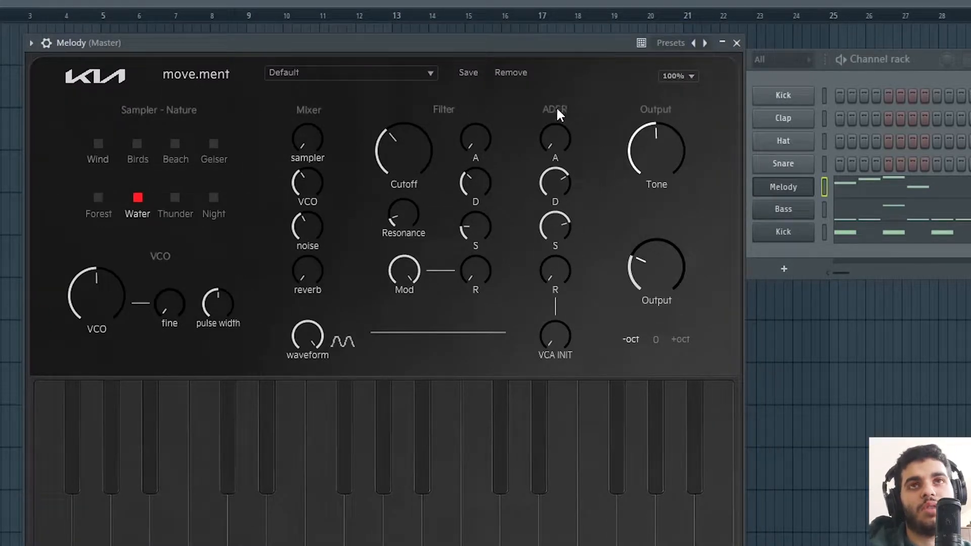
Step: Shape the Melody pluck by lowering cutoff, mod, noise and both decays, raising resonance and output, zeroing both sustains, and setting the octave to 0
left_click_drag(539, 52, 480, 42)
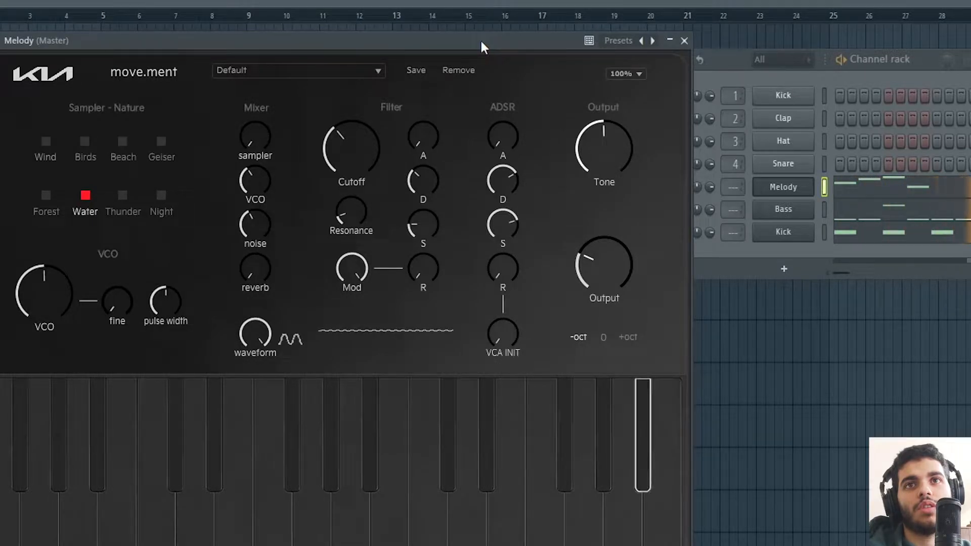
left_click_drag(481, 43, 540, 22)
mouse_move(507, 221)
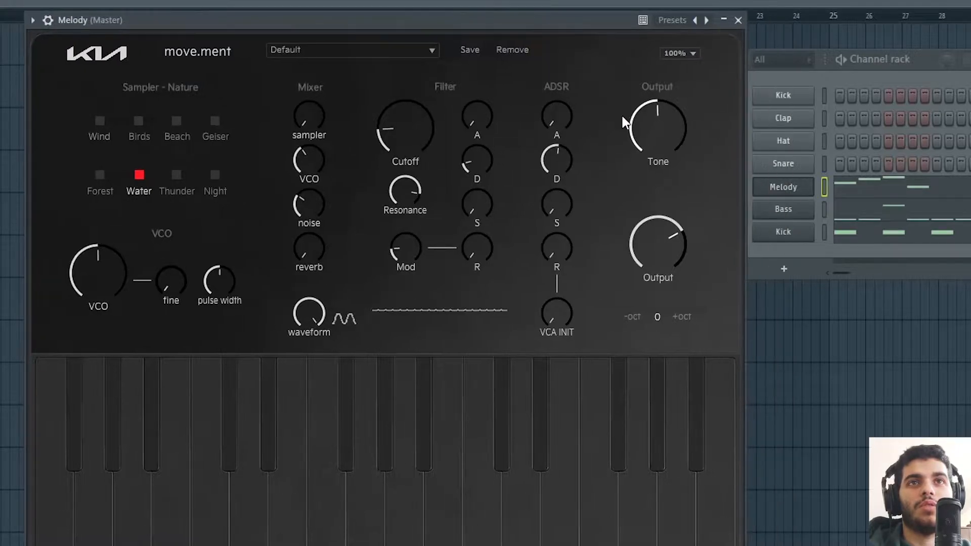
mouse_move(317, 244)
left_mouse_down()
mouse_move(349, 152)
mouse_move(316, 262)
left_mouse_up()
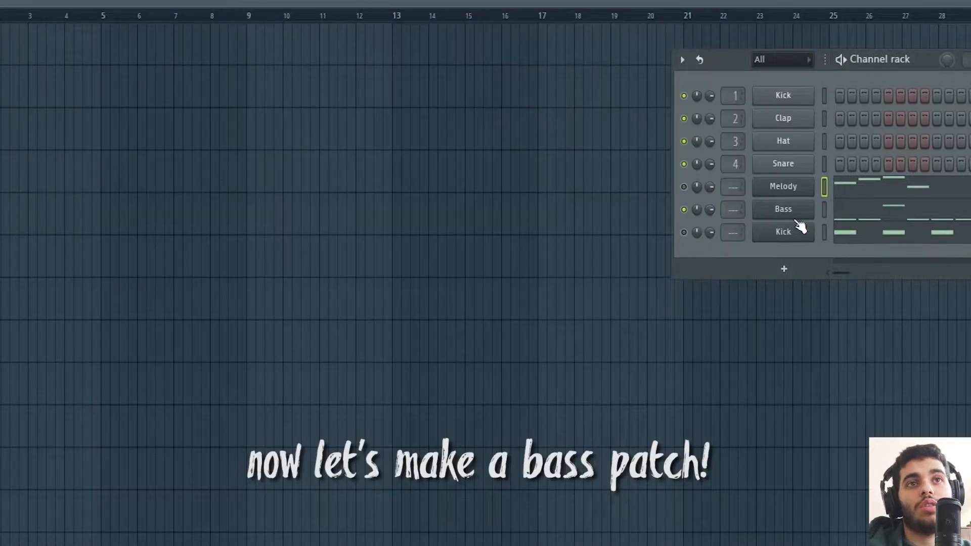
Step: Open the Bass channel's synth and turn its reverb down to zero
left_click(804, 219)
left_click_drag(324, 71, 408, 50)
mouse_move(273, 264)
key("space")
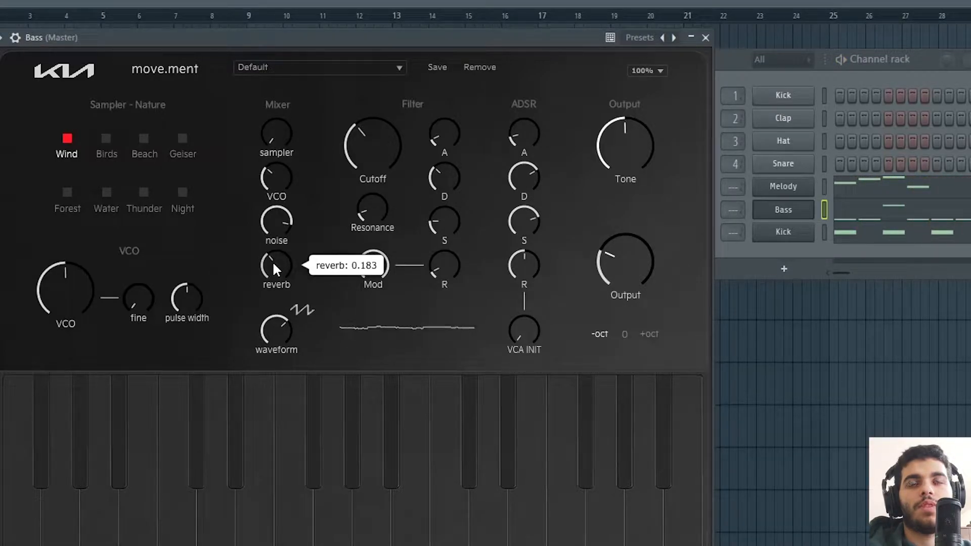
left_click_drag(273, 261, 271, 384)
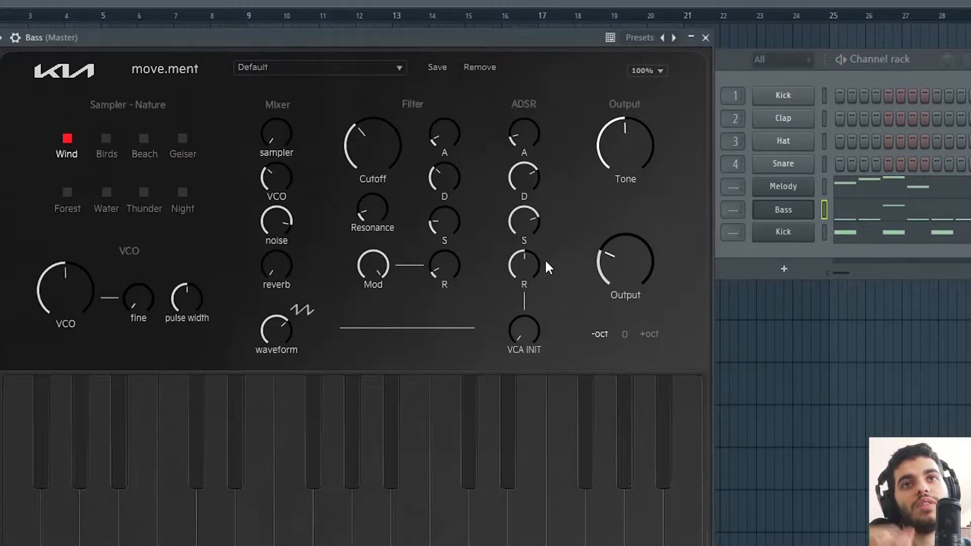
Step: Shorten the Bass synth's ADSR release and switch its waveform to the square wave
mouse_move(538, 267)
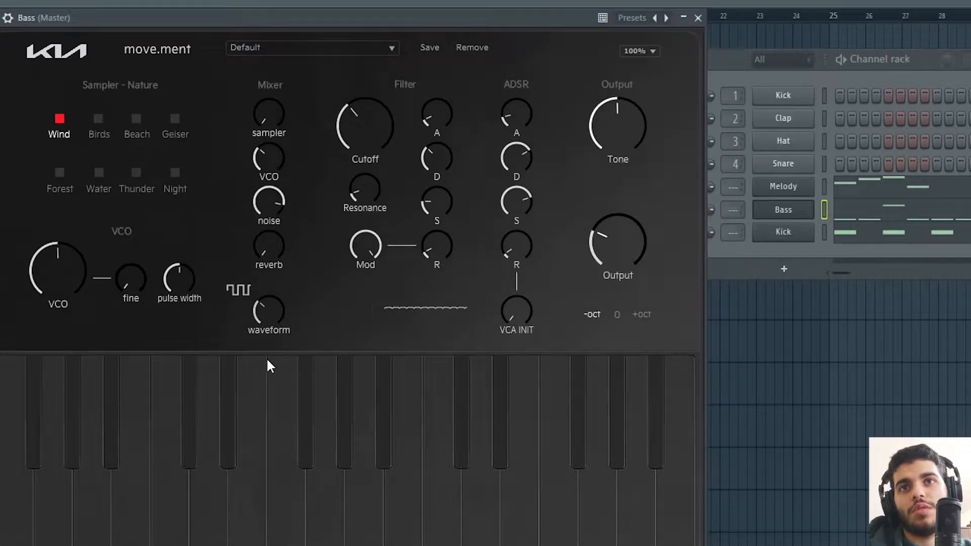
mouse_move(247, 295)
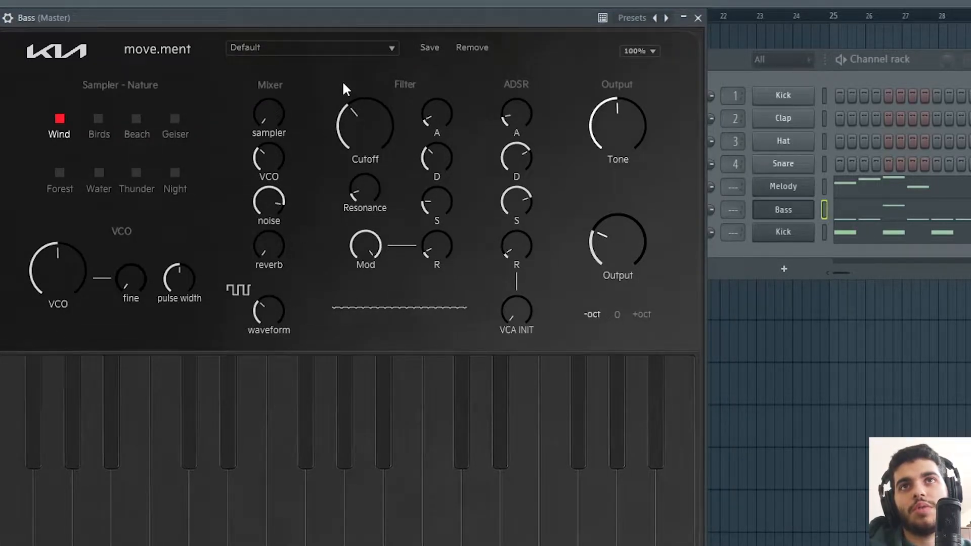
left_click_drag(368, 17, 418, 32)
Step: Try the other nature samples for the Bass synth and select Beach
mouse_move(309, 222)
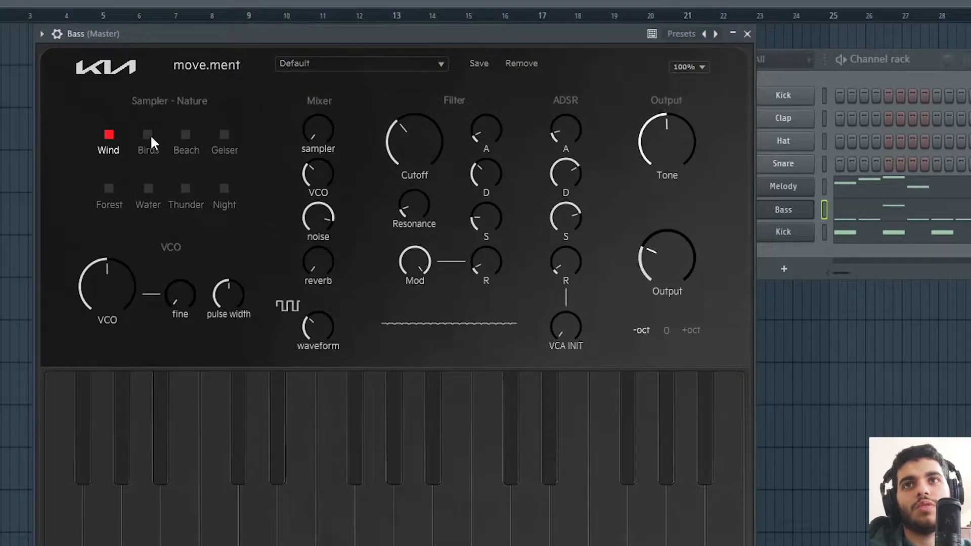
left_click(224, 135)
left_click_drag(323, 35, 376, 33)
left_click(213, 137)
Step: Raise the Bass synth's cutoff and resonance, set both attacks to zero, reduce the ADSR decay, and switch to the first waveform
left_click_drag(381, 174, 395, 104)
left_click_drag(460, 32, 475, 33)
left_click_drag(637, 131, 622, 185)
left_click_drag(559, 35, 503, 47)
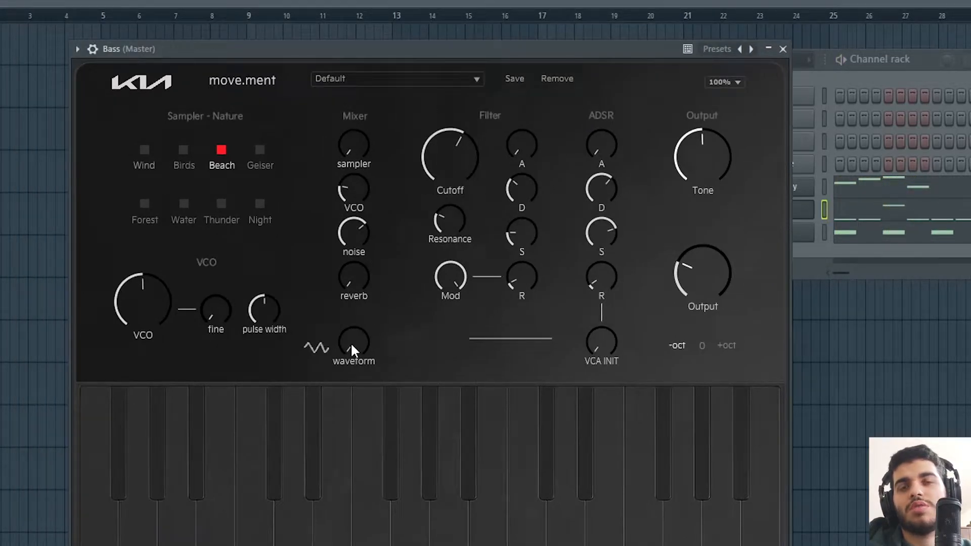
Step: Balance the Bass patch with noise at about 0.241, a higher VCO level, a lower cutoff and resonance at 0
left_click_drag(360, 247, 360, 253)
left_click_drag(351, 184, 356, 156)
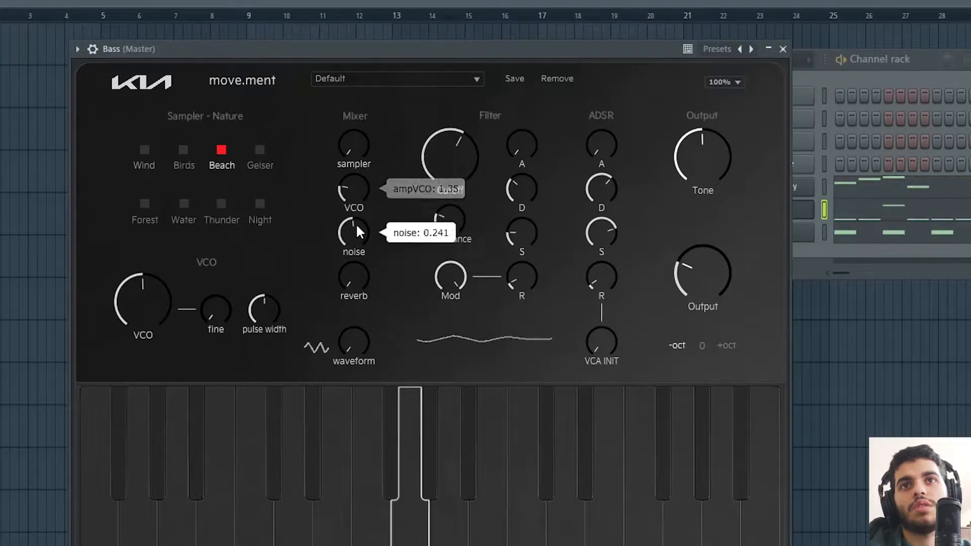
left_click_drag(372, 171, 386, 135)
left_click_drag(446, 156, 452, 215)
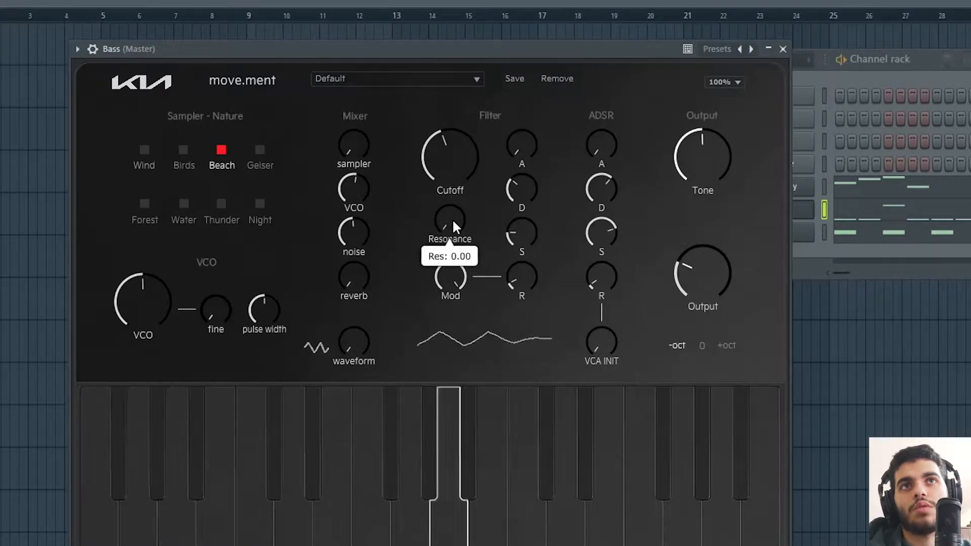
left_click_drag(578, 49, 375, 41)
key("space")
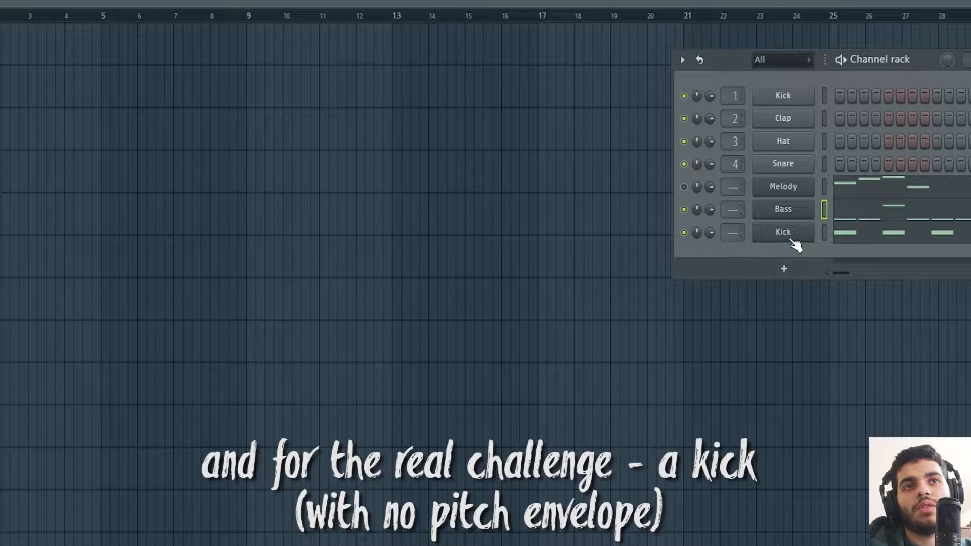
Step: Open the Kick channel's synth and turn its reverb and noise levels down to zero
left_click(793, 240)
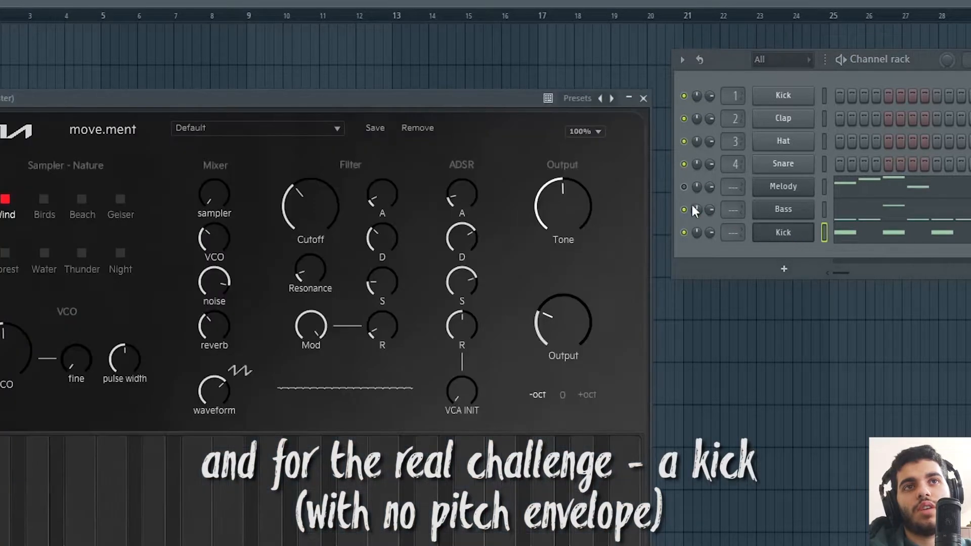
left_click_drag(370, 96, 397, 37)
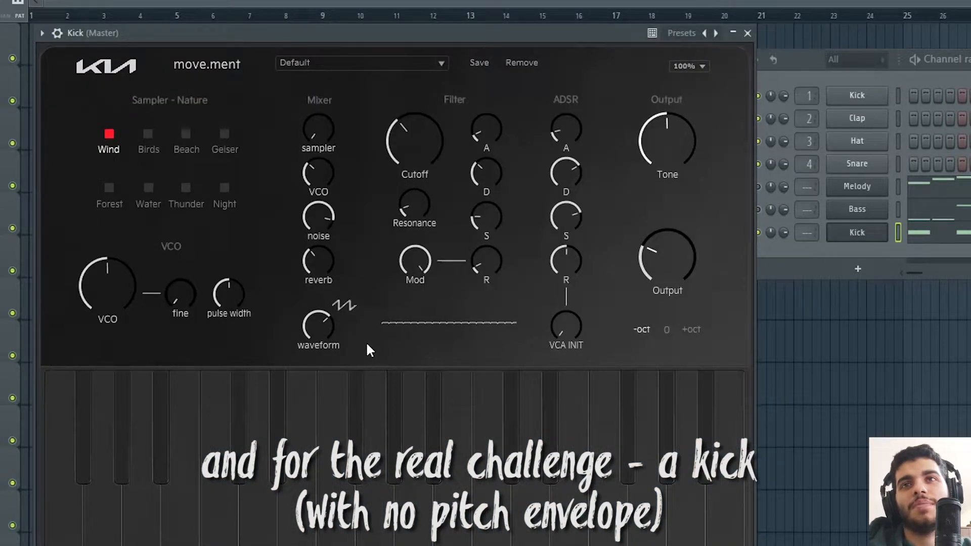
mouse_move(333, 312)
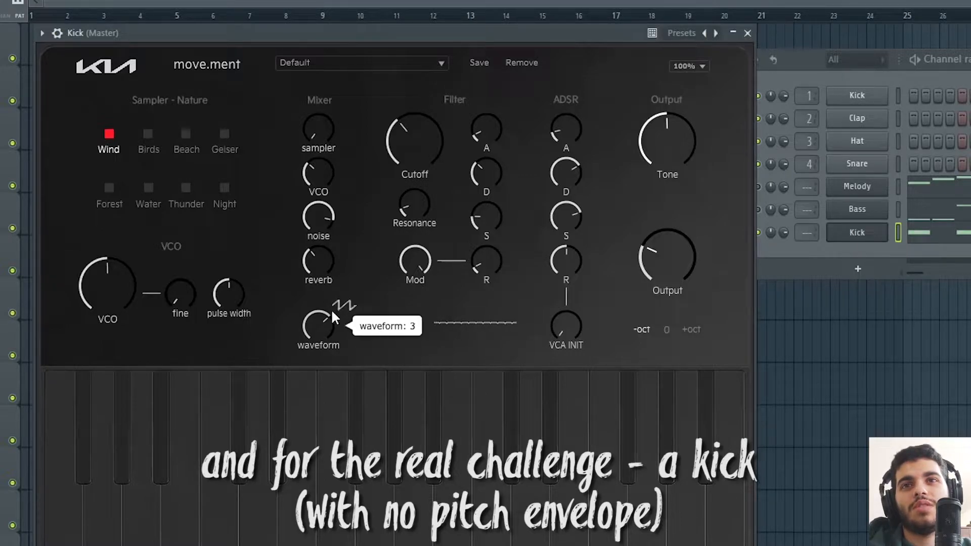
left_click_drag(323, 256, 313, 296)
mouse_move(326, 208)
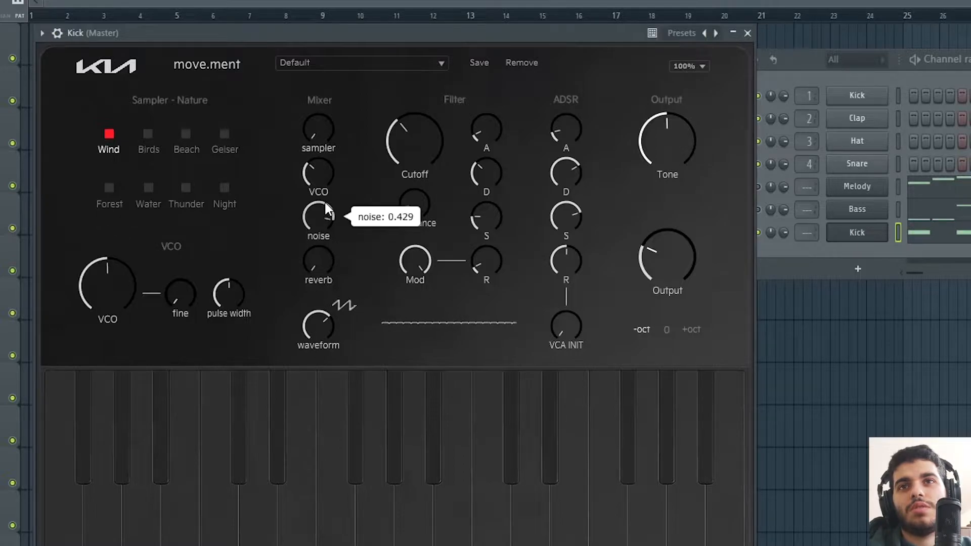
left_click_drag(320, 173, 317, 159)
mouse_move(319, 141)
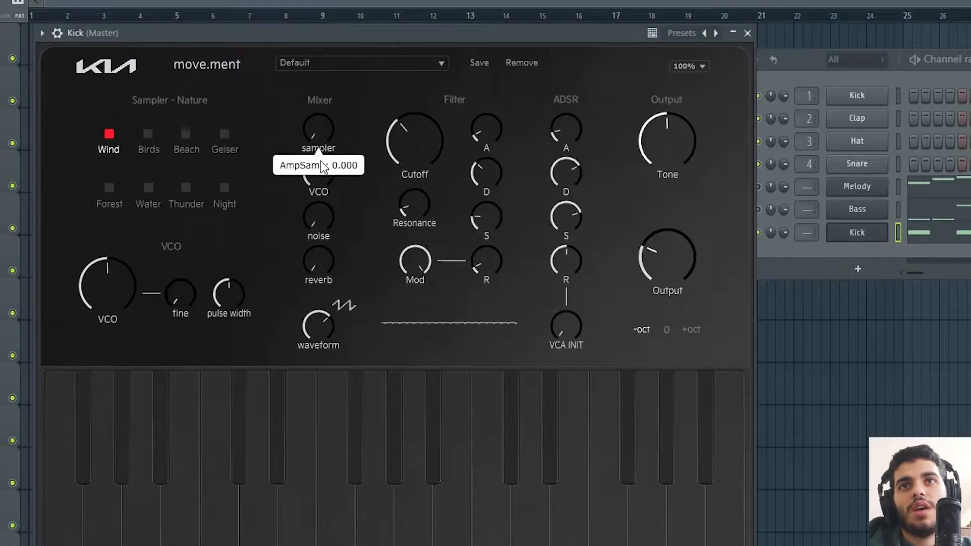
Step: Set the Kick's ADSR sustain and release and its filter sustain and release to zero, and shorten the ADSR decay
mouse_move(567, 143)
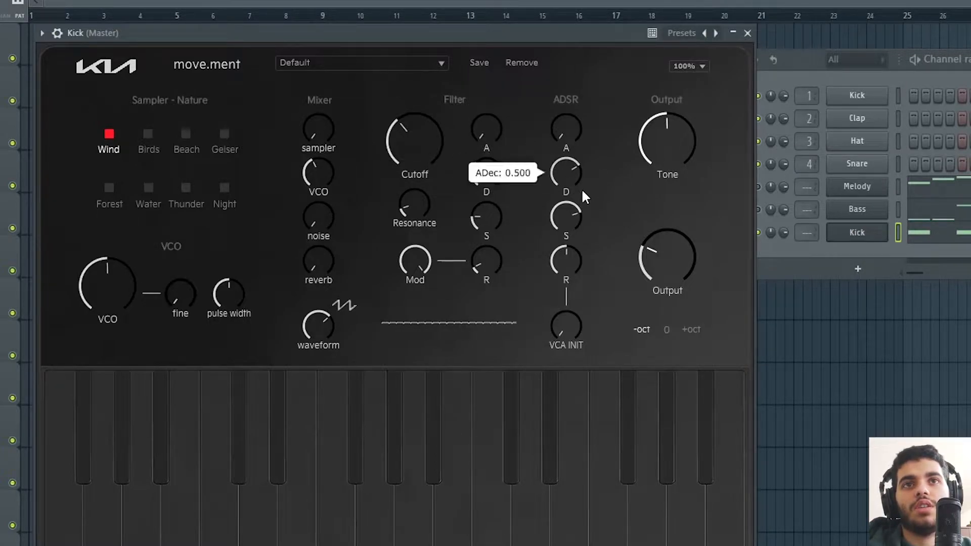
left_click_drag(572, 213, 572, 265)
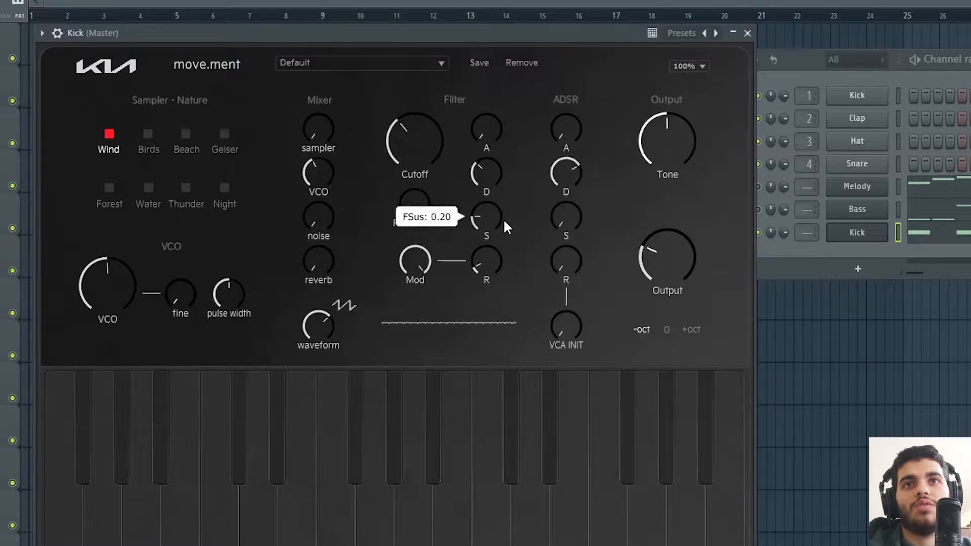
mouse_move(584, 167)
left_click_drag(559, 218, 547, 247)
left_click_drag(586, 38, 553, 33)
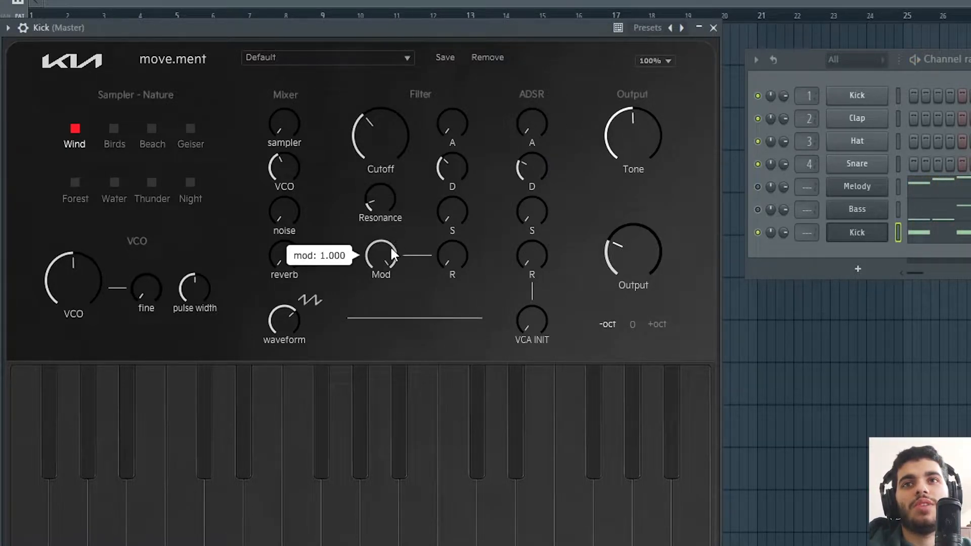
Step: Turn the Kick's cutoff fully down, raise its resonance and VCO level, and readjust the filter and ADSR decays
left_click_drag(385, 168, 384, 200)
left_click_drag(385, 164, 385, 152)
left_click_drag(374, 254, 362, 298)
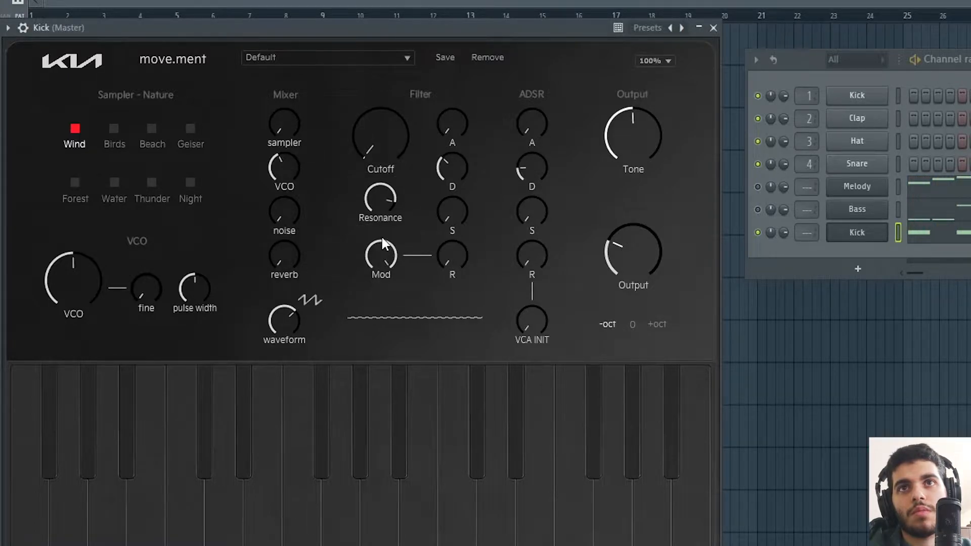
left_click_drag(384, 196, 384, 188)
left_click_drag(400, 256, 379, 307)
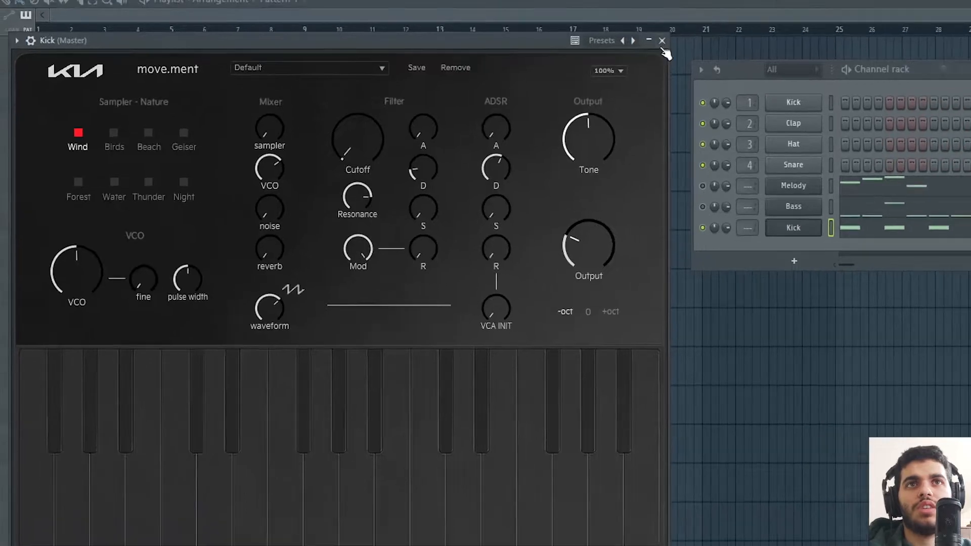
left_click(713, 28)
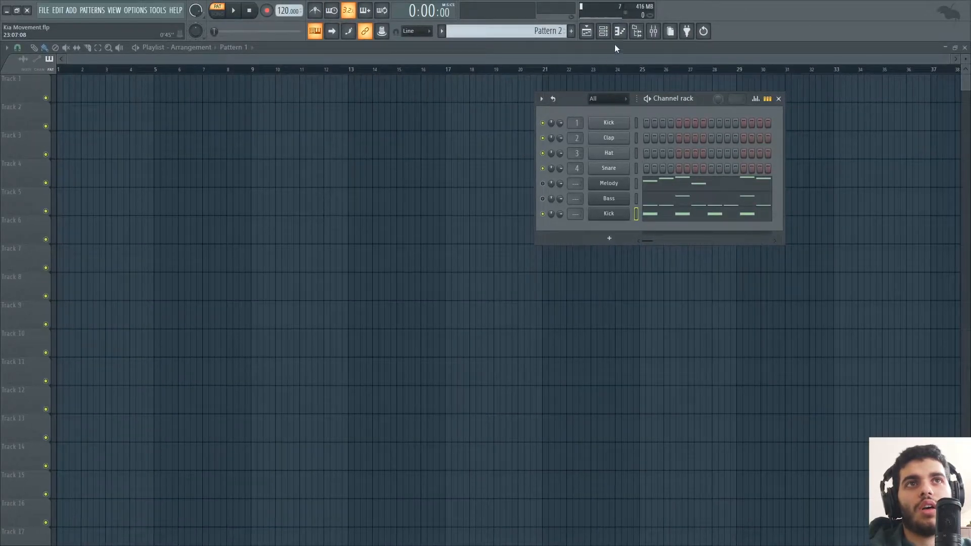
Step: Route the selected Kick channel to mixer track 1 and move the mixer clear of the channel rack
left_click(653, 30)
right_click(169, 121)
mouse_move(234, 235)
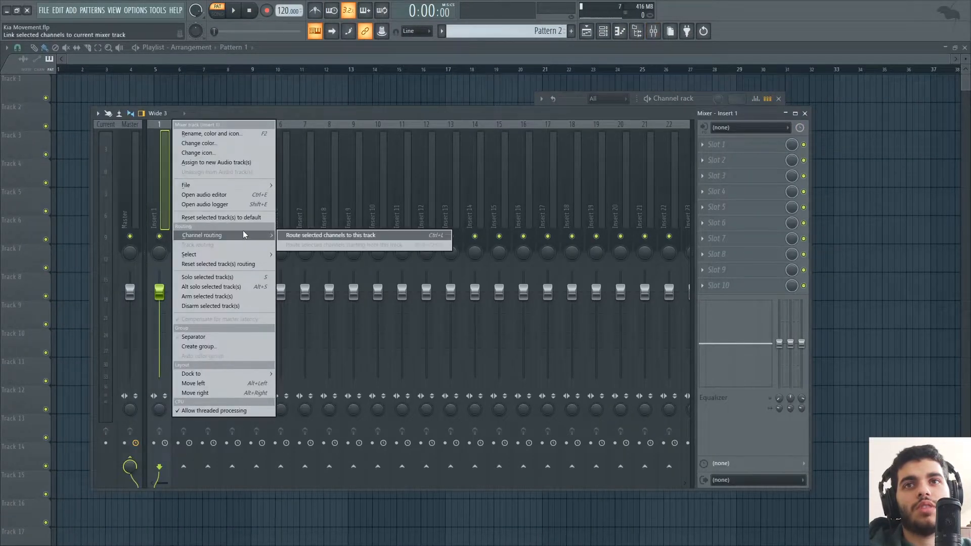
left_click(311, 235)
left_click_drag(671, 115, 689, 239)
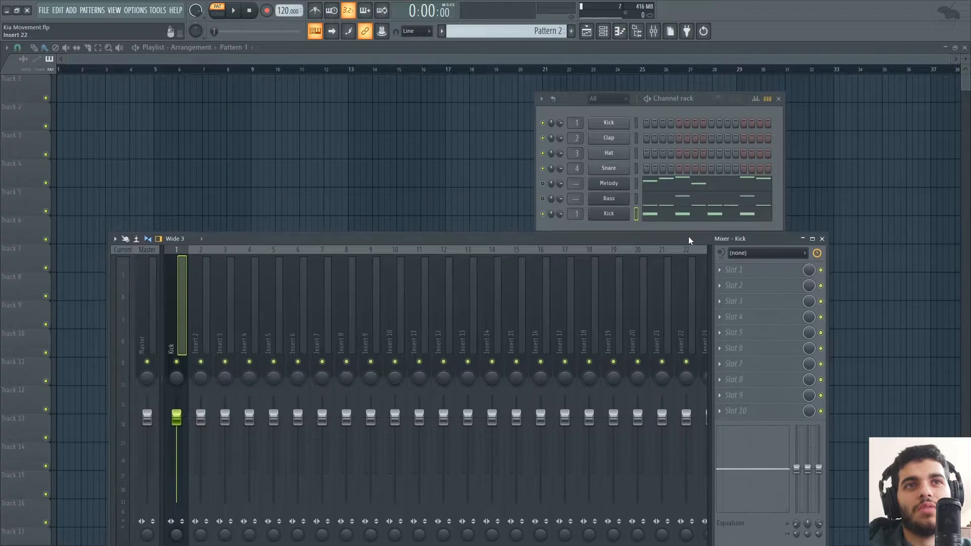
Step: Add Fruity WaveShaper to the Kick mixer track's first effect slot and bend its curve upward for saturation
left_click(732, 269)
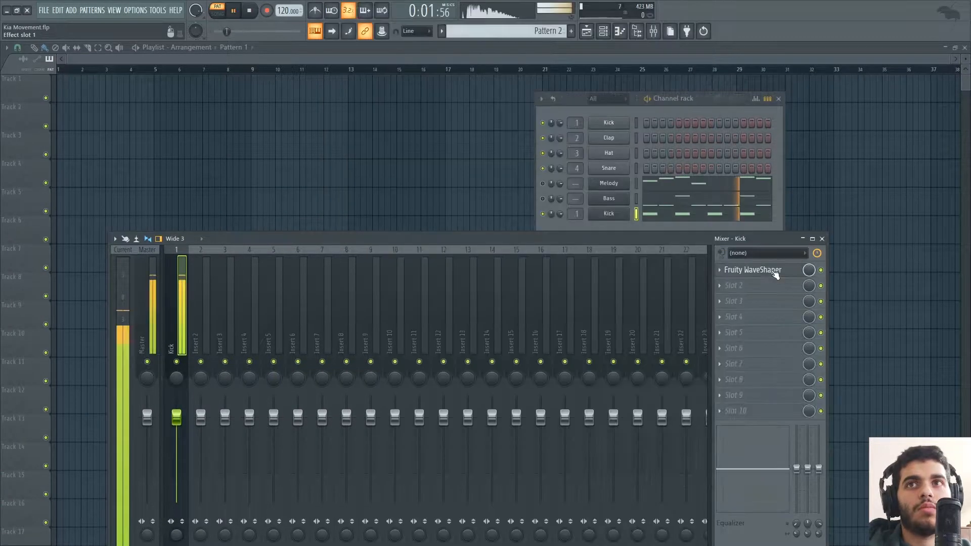
left_click(752, 270)
left_click_drag(128, 169, 127, 175)
key("space")
left_click(719, 271)
left_click(742, 271)
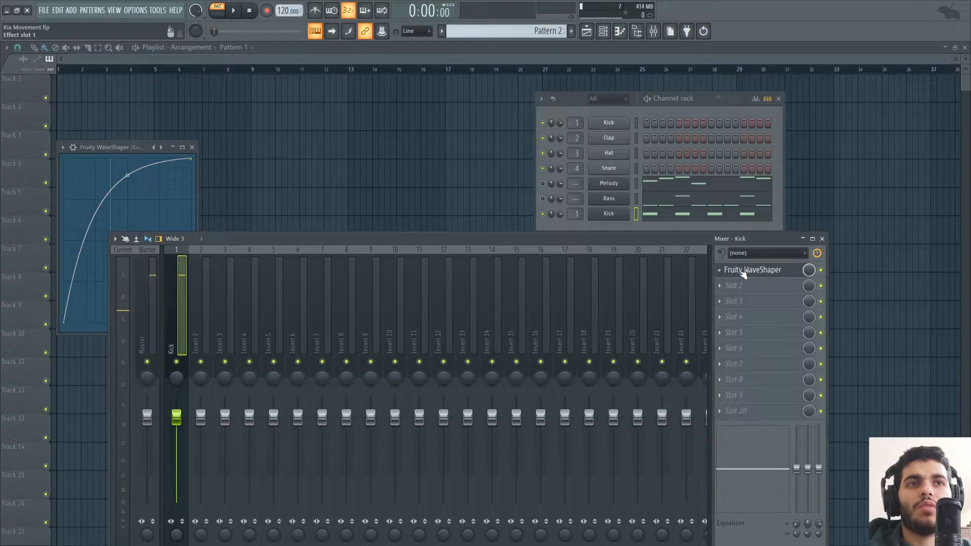
left_click(720, 270)
Step: Add kHs Filter to the second effect slot of the Kick mixer track
mouse_move(730, 282)
left_click_drag(265, 235, 225, 149)
left_click(728, 203)
mouse_move(728, 208)
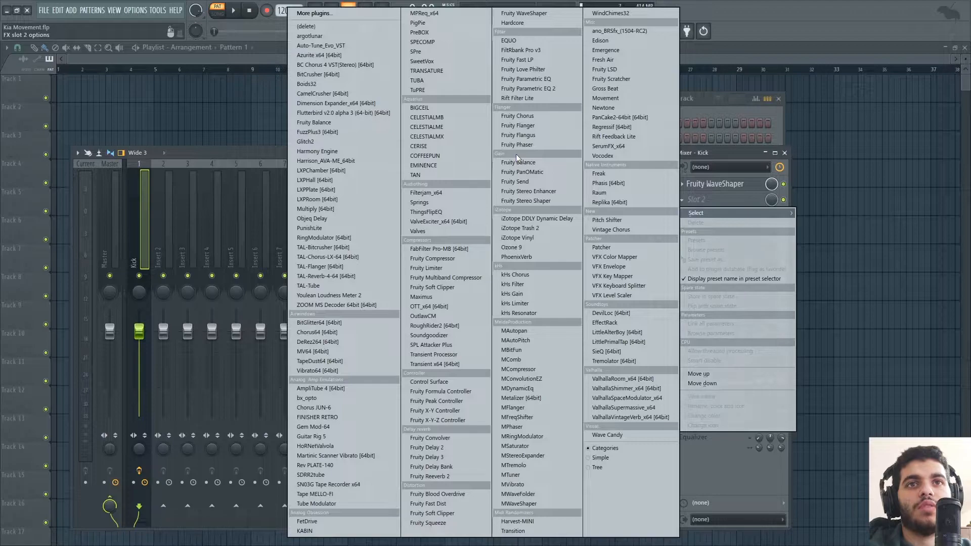
left_click(514, 284)
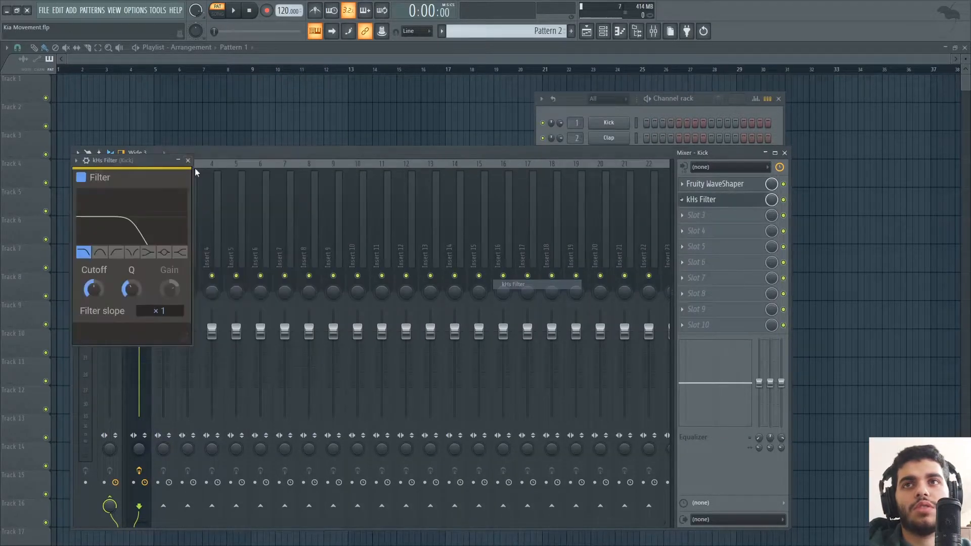
left_click_drag(130, 158, 237, 156)
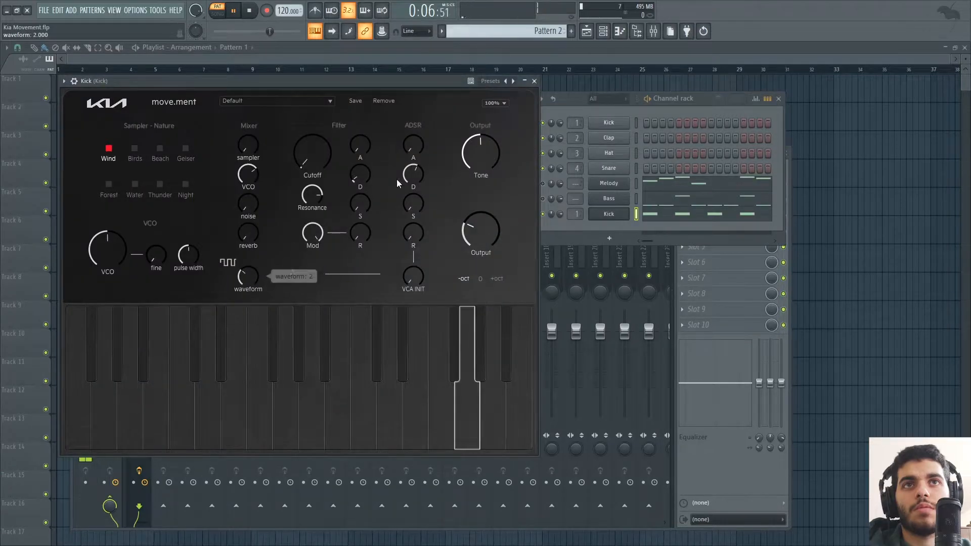
Step: Close the Kick synth, unmute the Melody and Bass channels, and play the pattern with all three sounds
left_click(534, 81)
key("space")
left_click(543, 199)
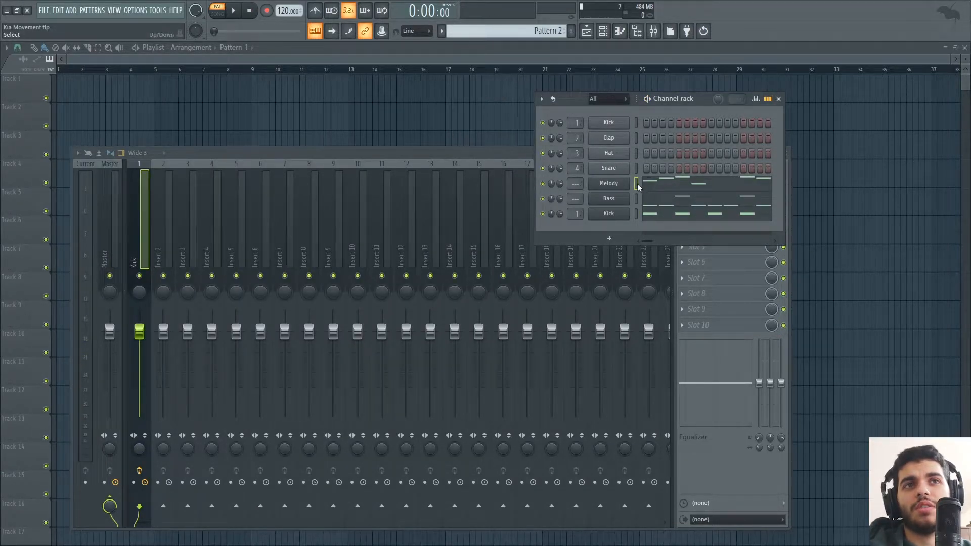
key("space")
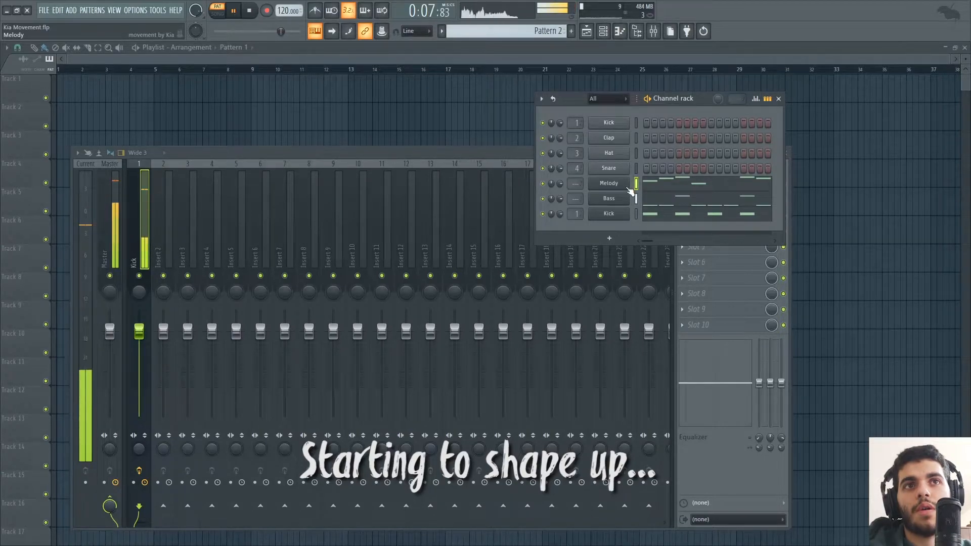
key("space")
Step: Color the Melody channel green in the channel rack
right_click(621, 185)
left_click(649, 205)
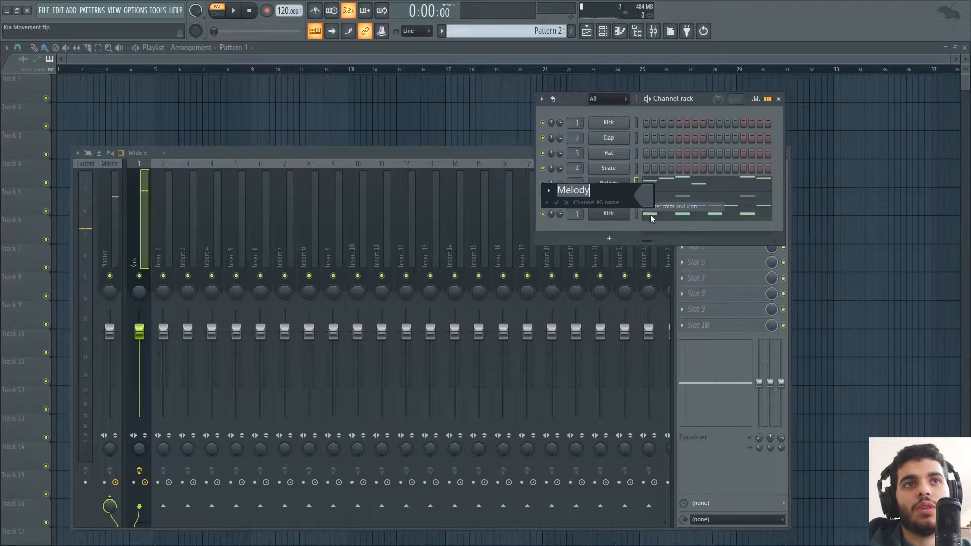
left_click(644, 196)
left_click(719, 292)
key("Return")
key("Return")
Step: Color the Bass channel blue in the channel rack
right_click(622, 198)
left_click(675, 222)
left_click(669, 213)
key("Return")
key("Return")
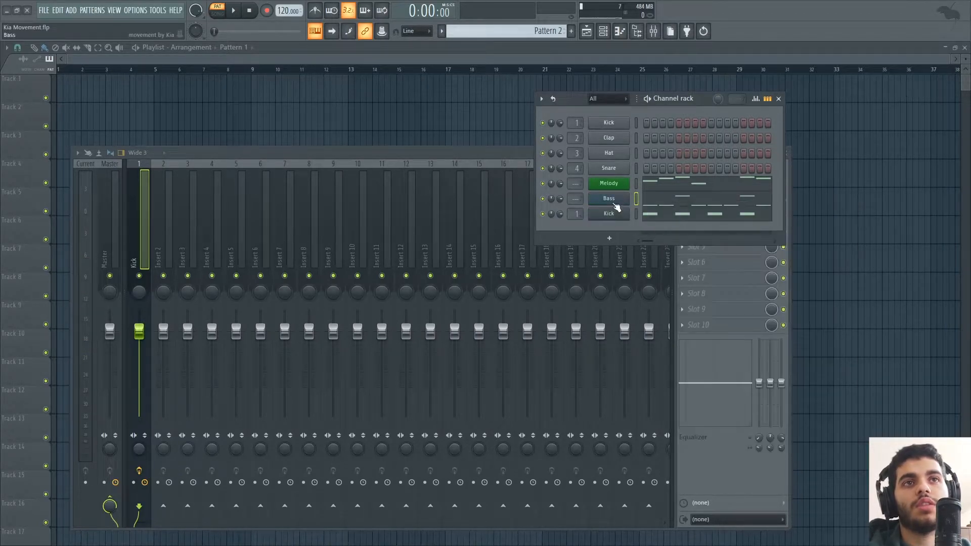
Step: Route Bass to mixer track 2 and Melody to track 3, and send both to Insert 5 instead of the Master
right_click(173, 209)
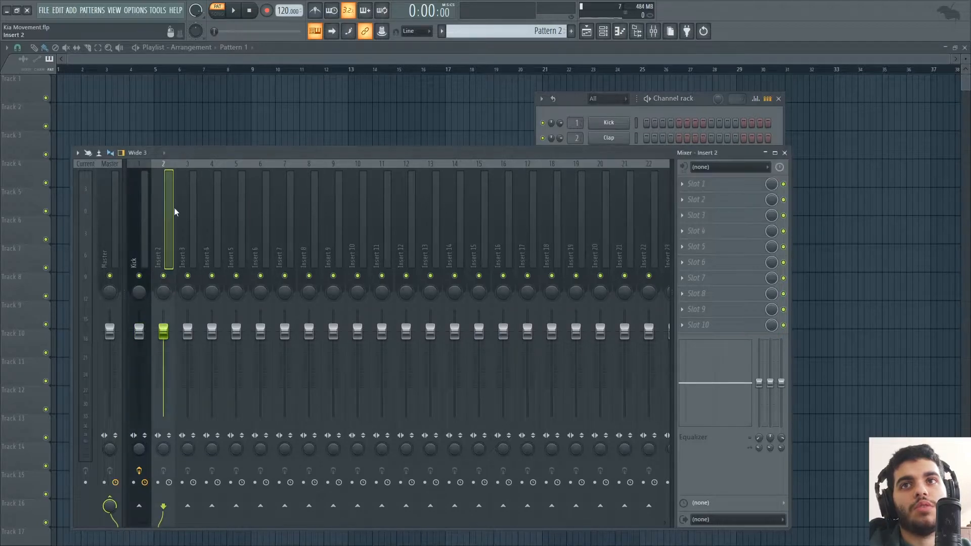
left_click(180, 233)
left_click(172, 227)
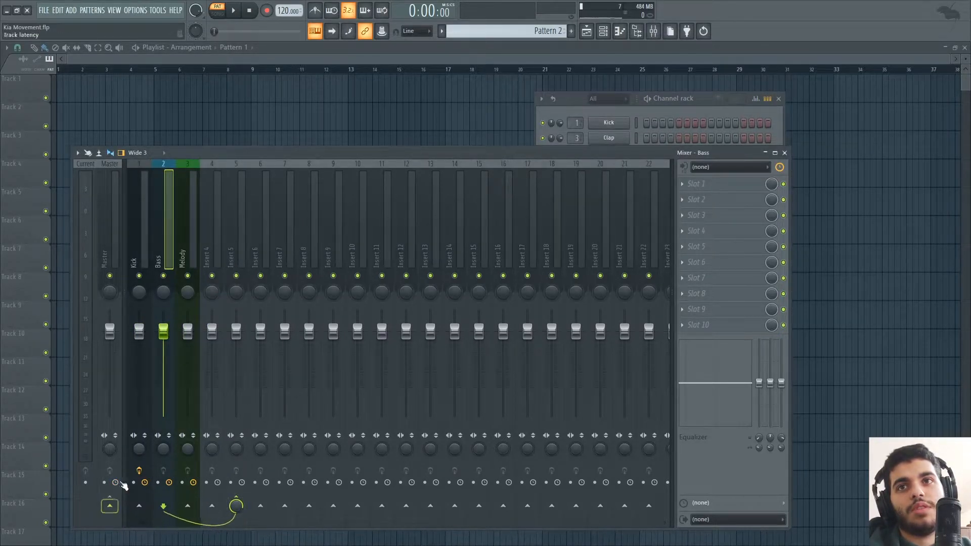
left_click(192, 263)
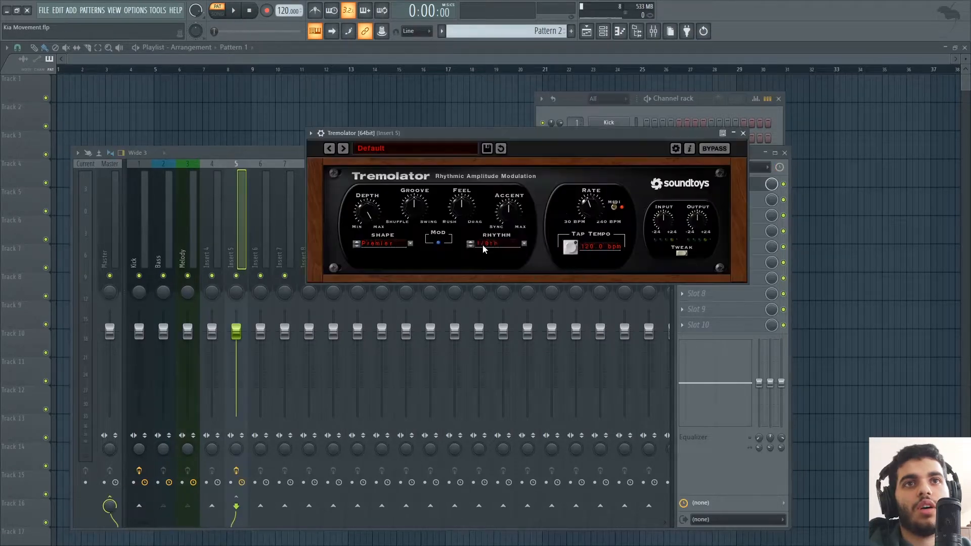
Step: Set Insert 5's Tremolator to a 1/4 note rhythm and the RampUp shape, show its tweak settings, and play the pattern
left_click(467, 207)
mouse_move(506, 221)
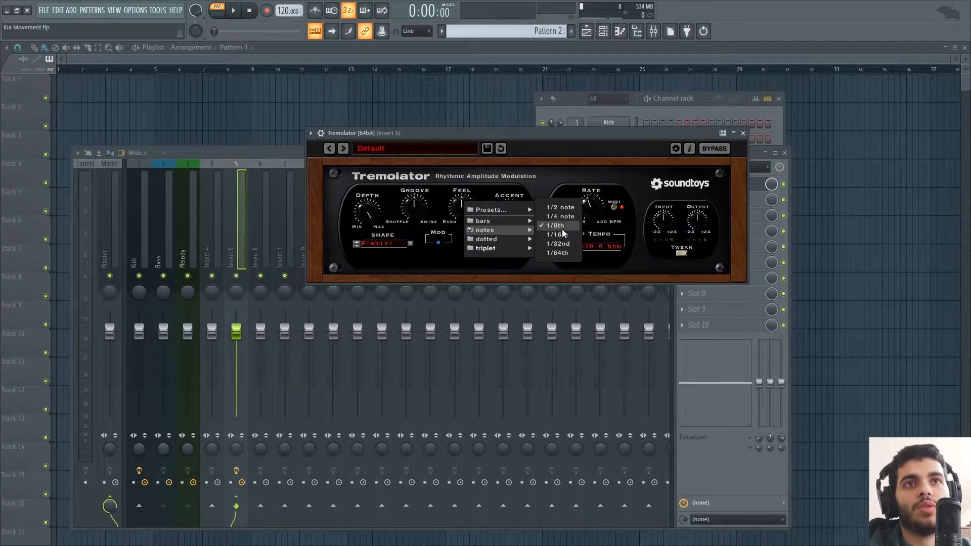
left_click(409, 243)
left_click(374, 206)
left_click(676, 149)
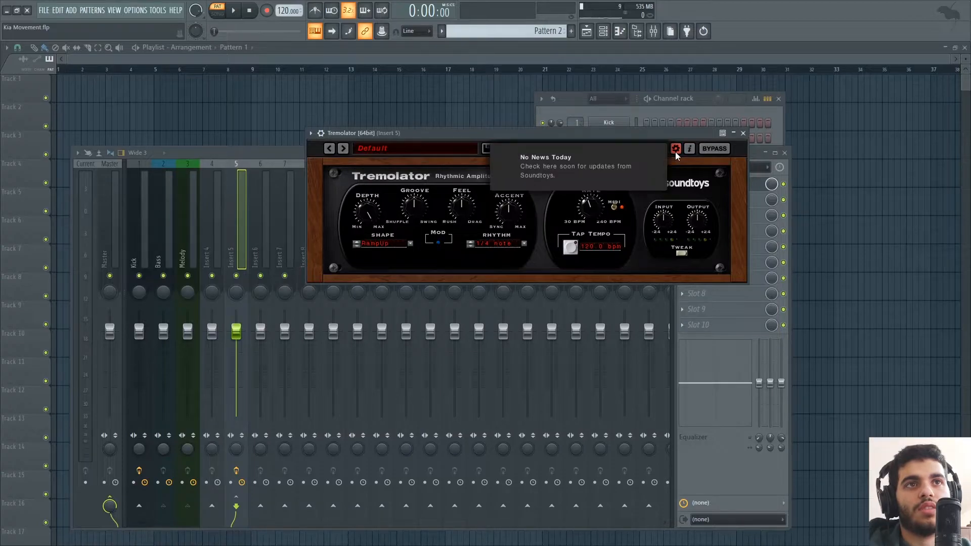
left_click(676, 149)
left_click(681, 252)
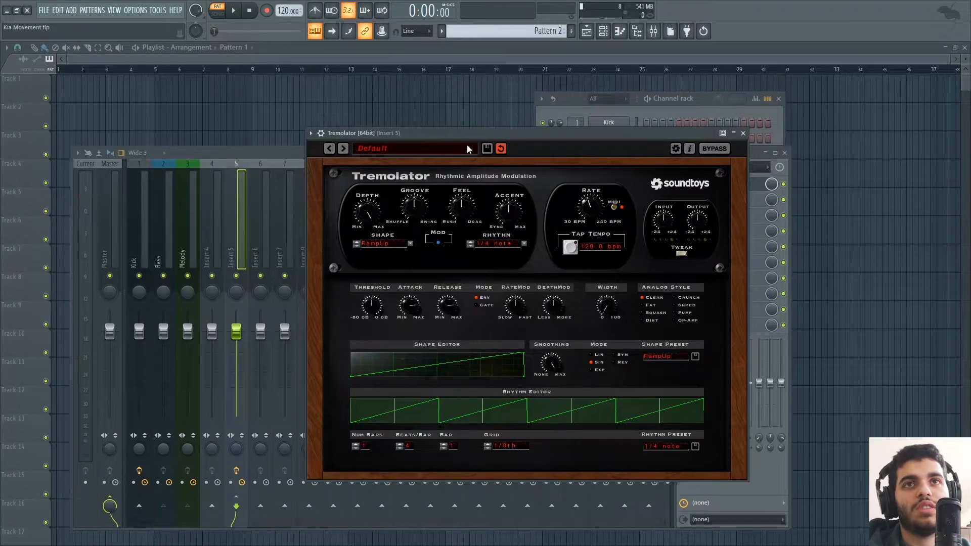
key("space")
left_click(743, 133)
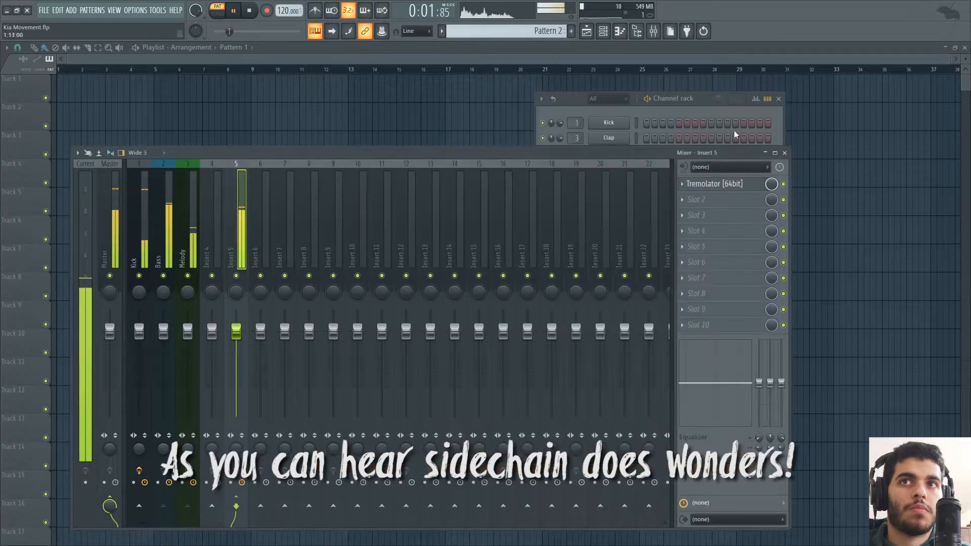
Step: Add Transient x64 and EffectRack to the first two effect slots of the Melody mixer track
left_click(180, 247)
key("space")
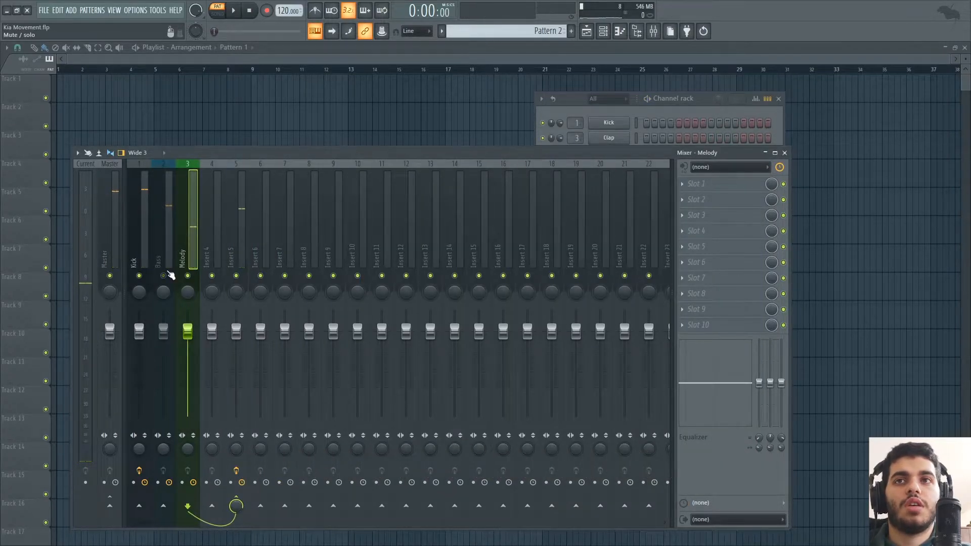
left_click(697, 199)
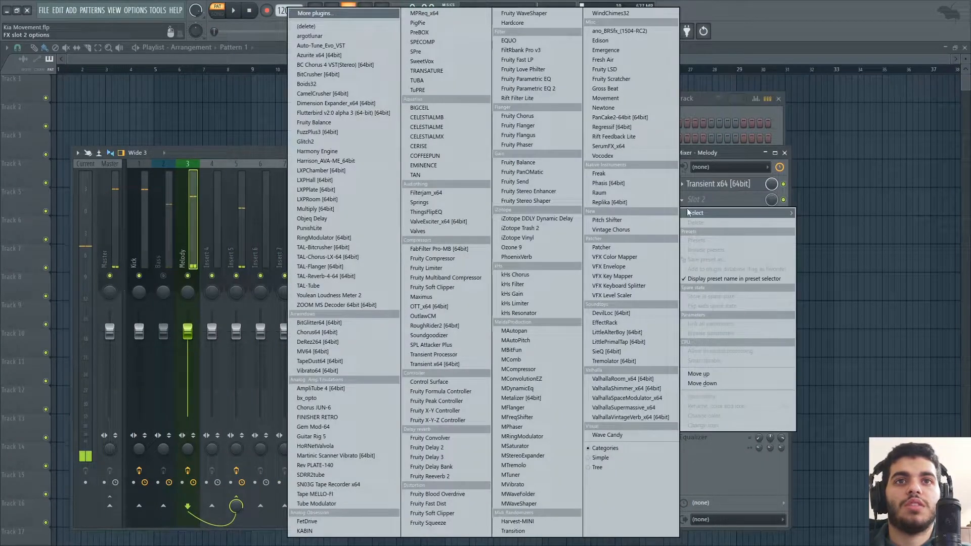
left_click(629, 325)
Step: Set the EffectRack's EchoBoy Jr. to ping-pong mode with a dotted 1/8 echo time and glide off during playback
key("space")
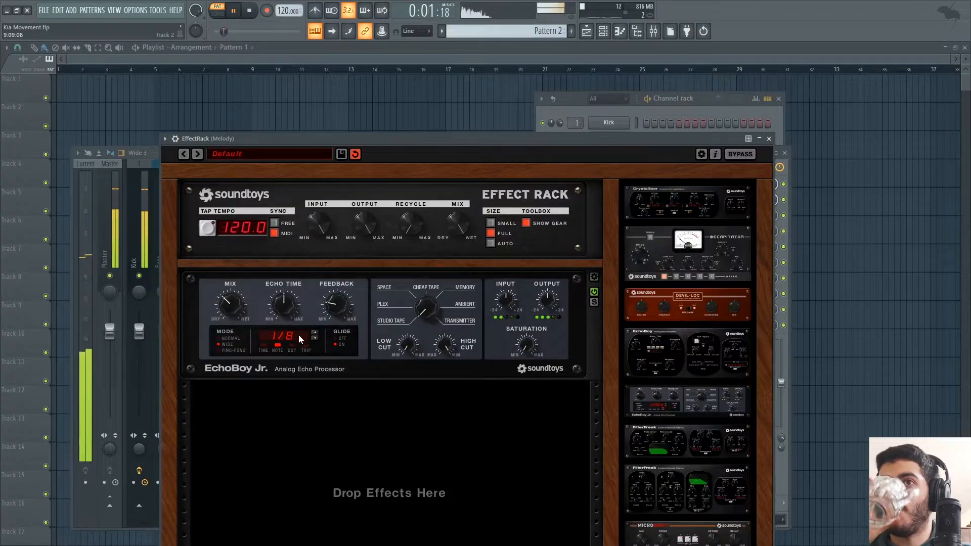
left_click(228, 350)
left_click(292, 345)
left_click(336, 339)
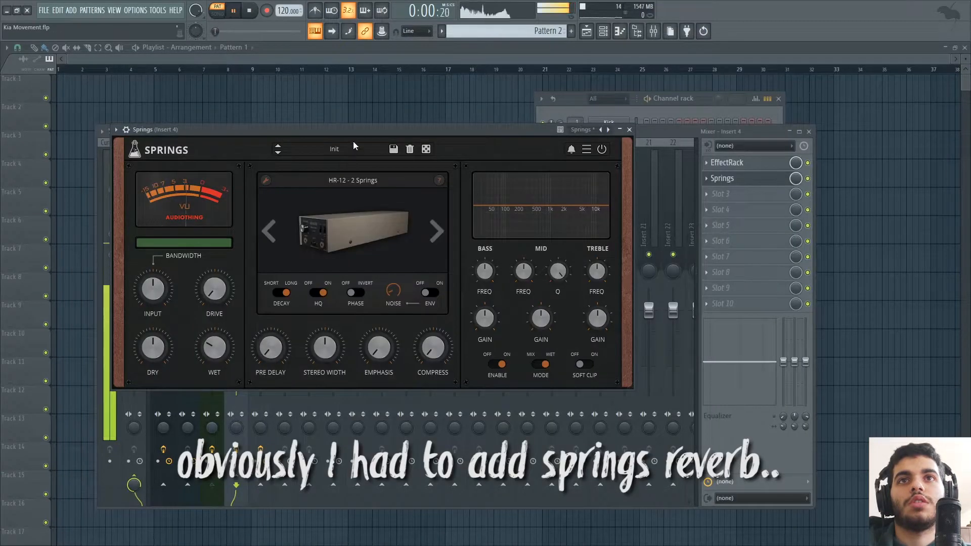
Step: Listen to the Springs reverb on Insert 4, close its window, and stop playback
left_click_drag(353, 142, 509, 161)
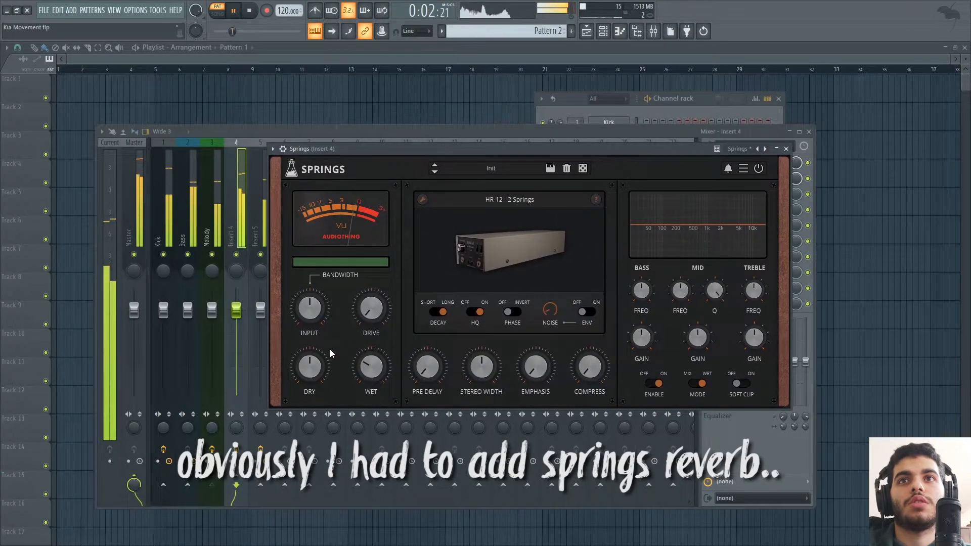
key("Escape")
key("space")
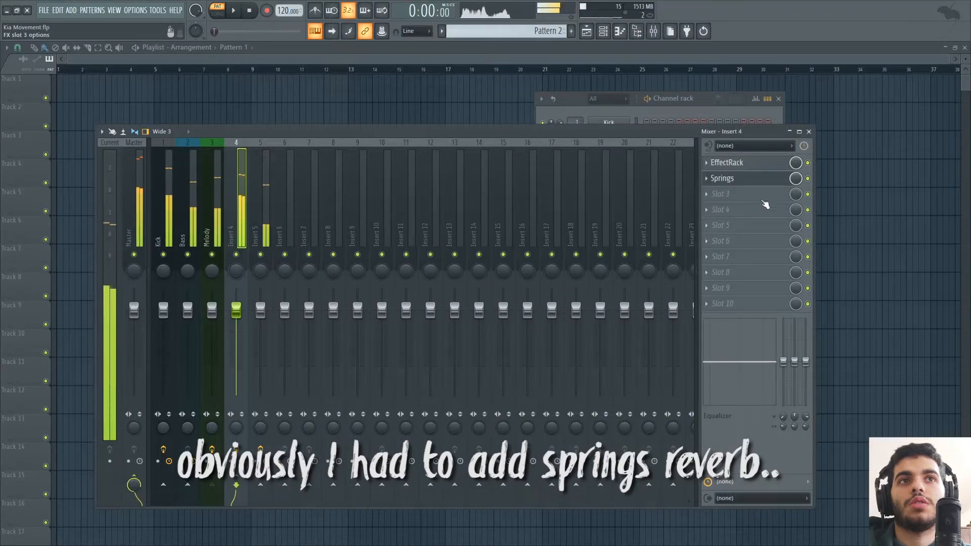
Step: Clone the Kick synth channel and position the clone's synth window in the workspace
key("F6")
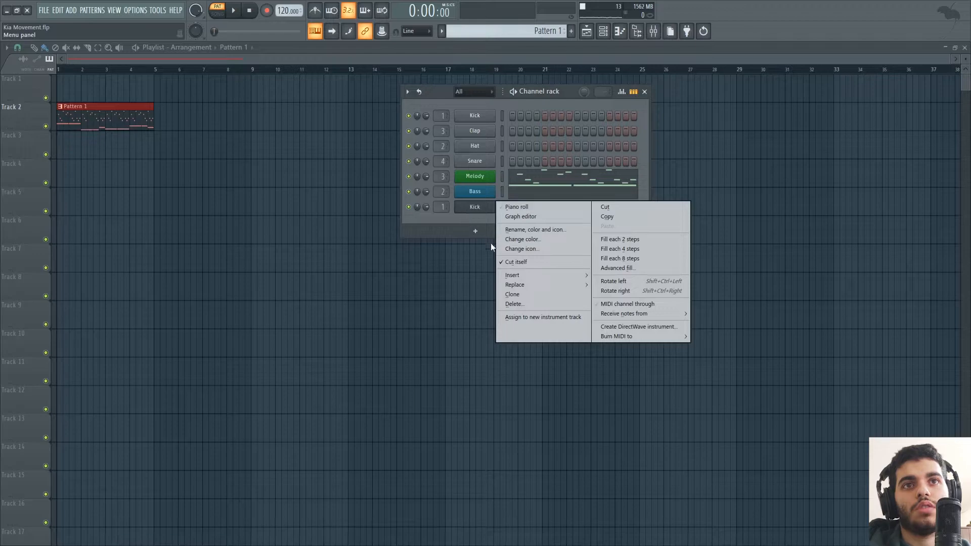
left_click(511, 298)
left_click_drag(463, 107, 600, 155)
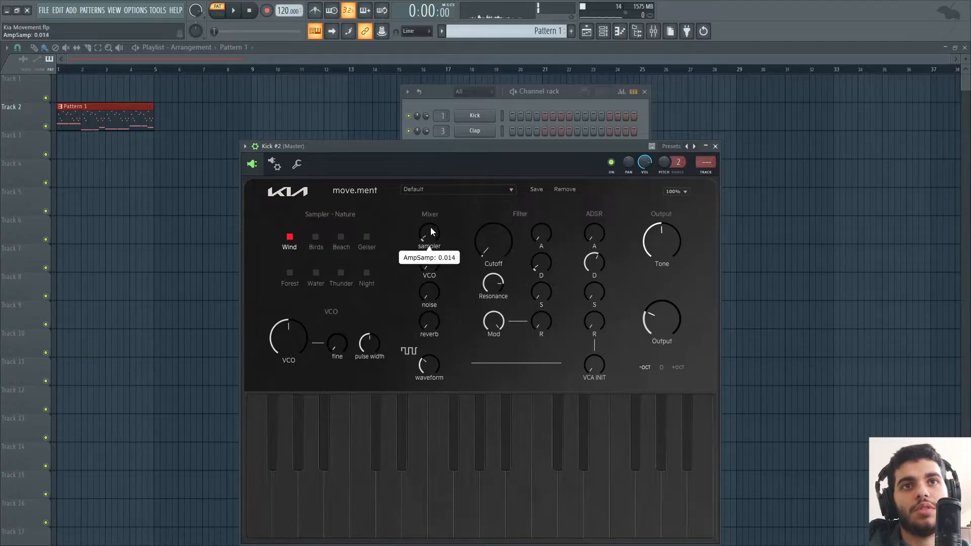
Step: Raise the cloned Kick's sampler level and try the Birds, Water, Forest and Night nature samples
left_click_drag(429, 227, 451, 173)
left_click(316, 236)
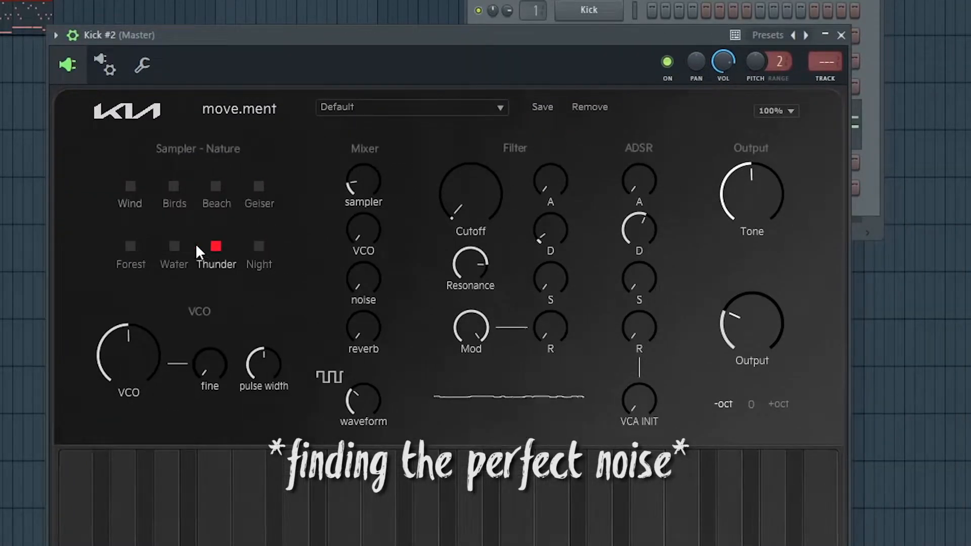
left_click(174, 246)
left_click(130, 246)
left_click(259, 246)
left_click(259, 246)
left_click(130, 246)
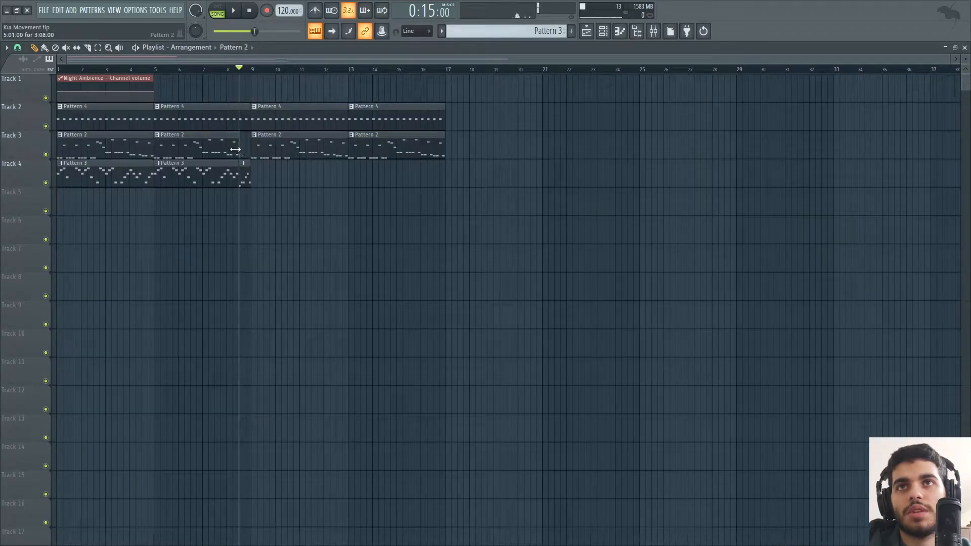
Step: Play the arrangement from about bar 8 and duplicate Track 4's clips from bars 1–8 into bars 9–16
left_click(221, 70)
key("space")
left_click_drag(275, 186, 93, 184)
key("ctrl+b")
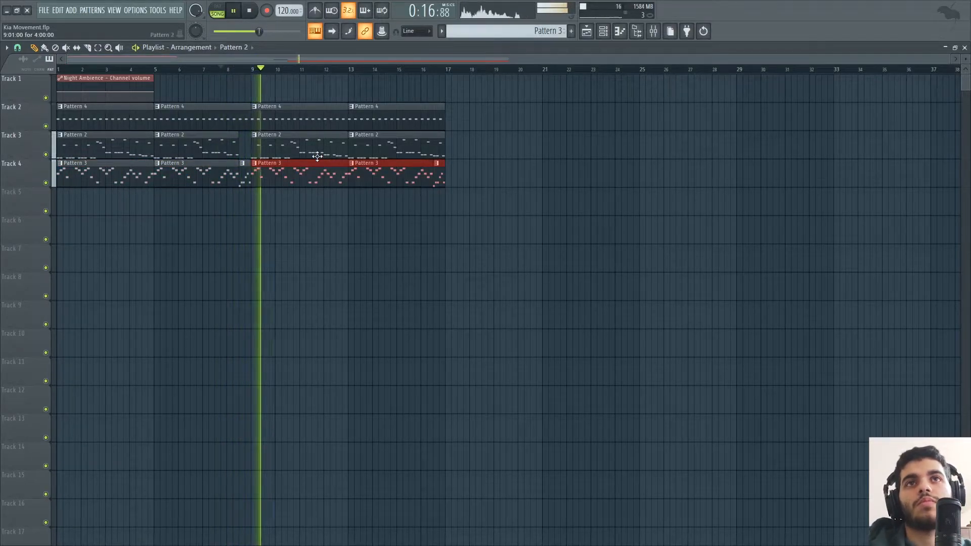
Step: Stop playback and place the playhead at bar 8 of the playlist
scroll(674, 70, "up", 2)
left_click_drag(674, 70, 834, 52)
key("space")
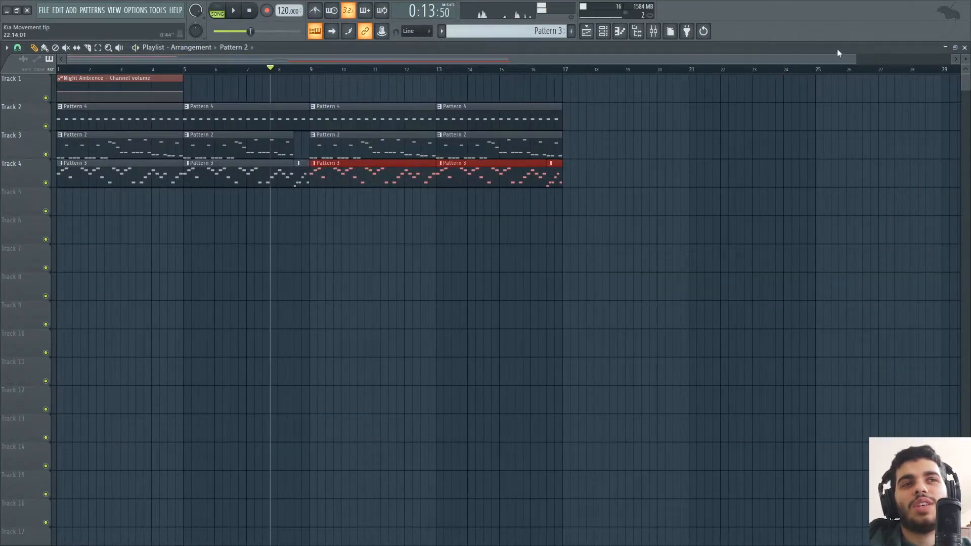
scroll(594, 72, "down", 1)
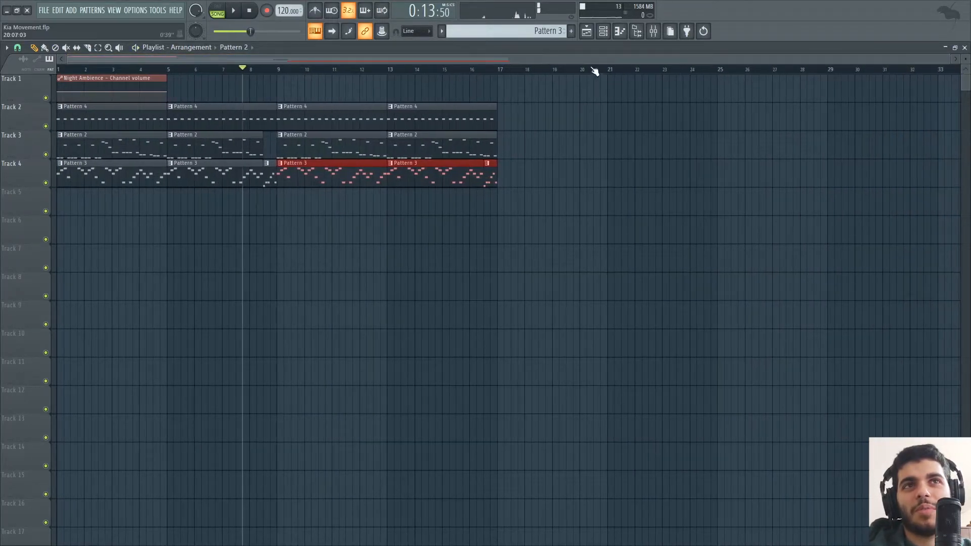
left_click(609, 36)
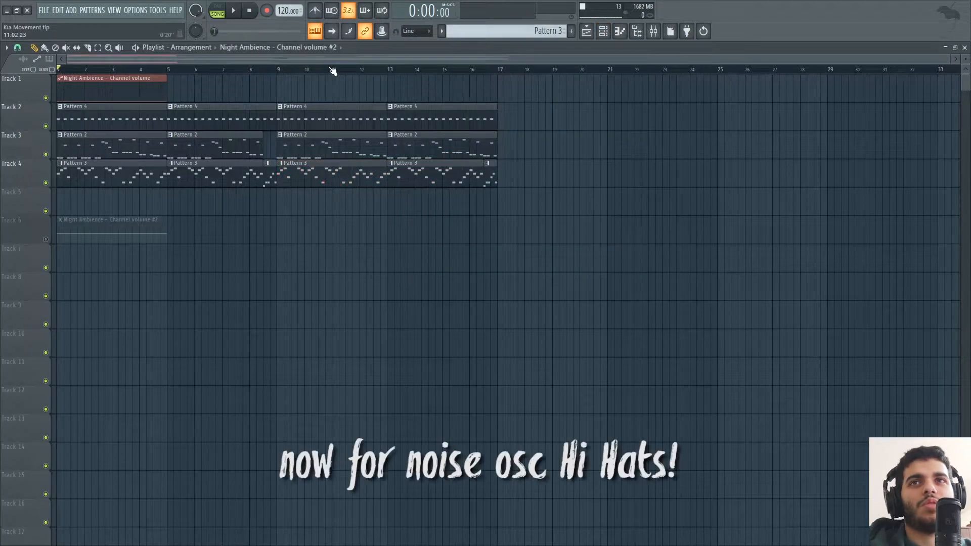
left_click(249, 69)
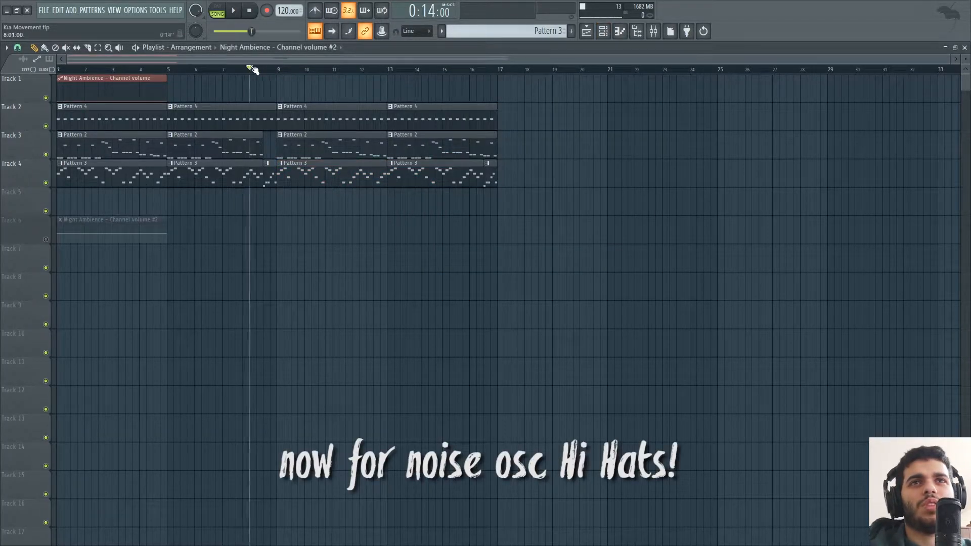
Step: Clone the Kick synth channel as a Hi Hat channel in the channel rack and open its synth
left_click(603, 31)
left_click(477, 125)
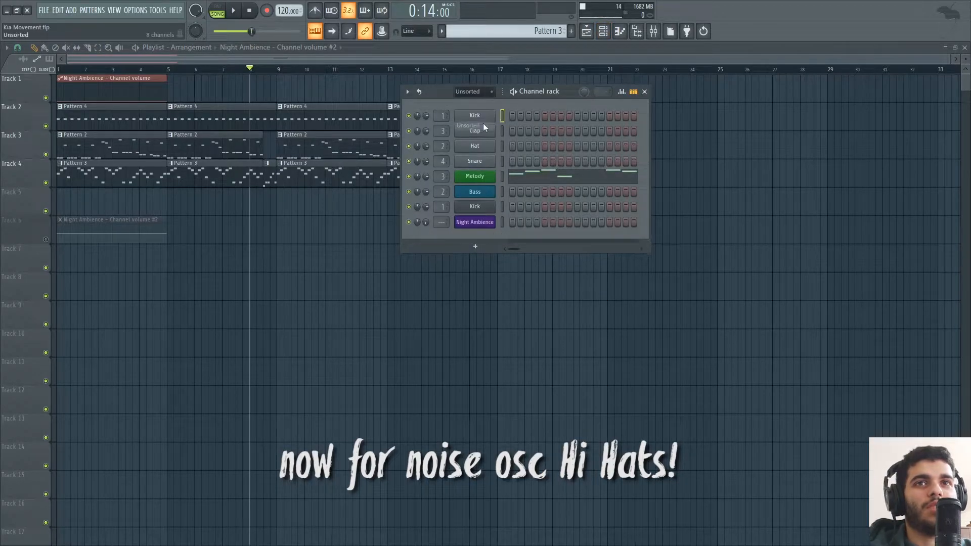
right_click(489, 228)
left_click(622, 243)
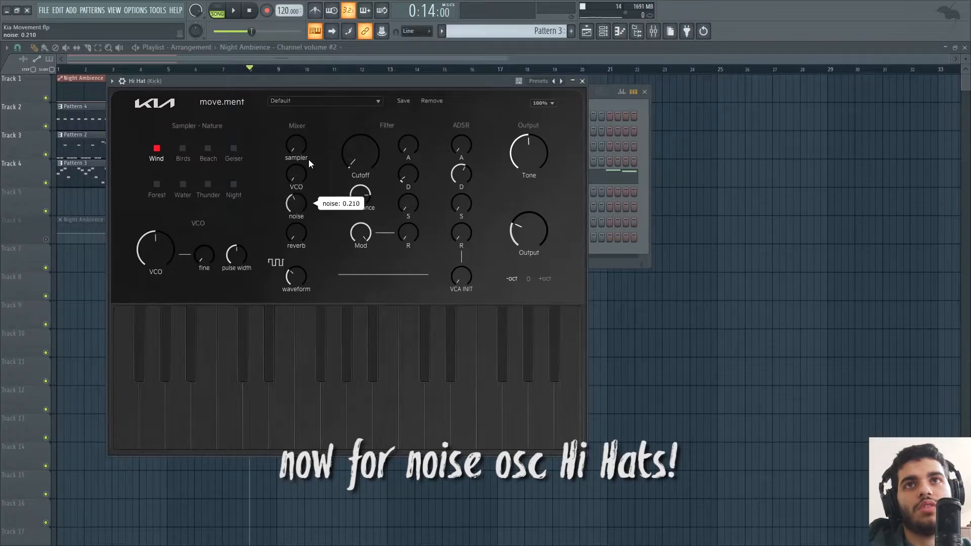
Step: Try the Geiser, Beach, Birds, Forest, Water and Thunder samples on the Hi Hat synth, choose Night, and adjust the filter cutoff
left_click_drag(328, 83, 367, 101)
left_click(272, 167)
left_click(246, 167)
left_click(221, 167)
left_click(197, 202)
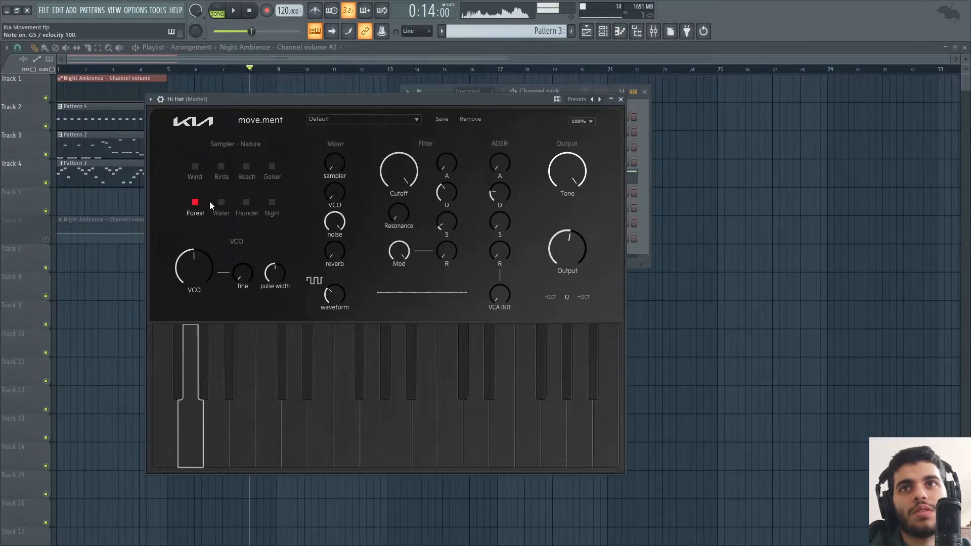
left_click(221, 202)
left_click(246, 202)
left_click(272, 202)
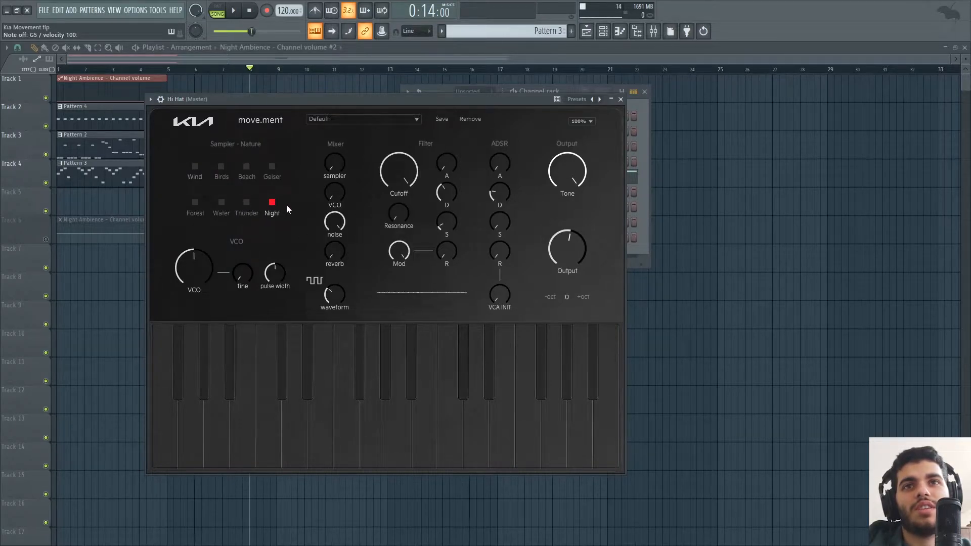
left_click_drag(403, 187, 407, 169)
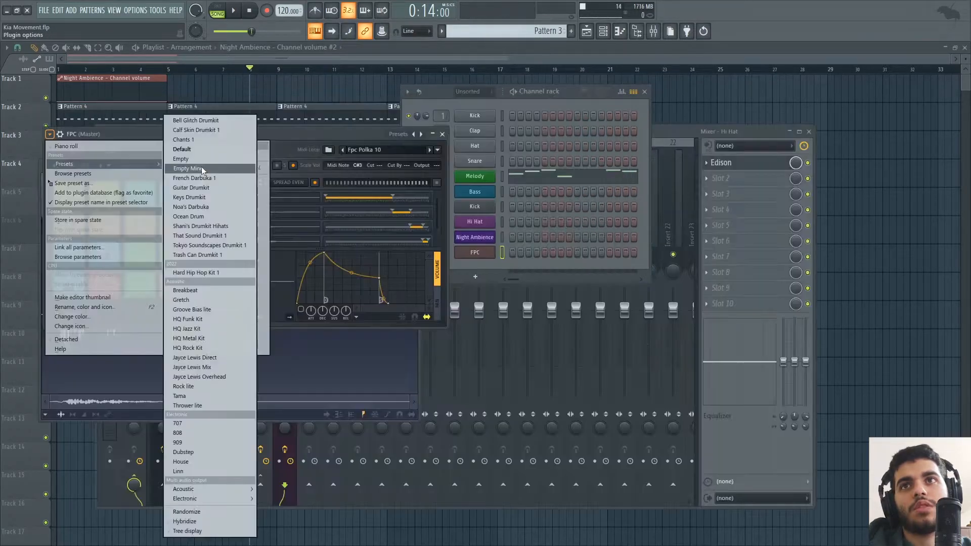
Step: Load the Empty Mine preset in FPC and put the hi-hat recording from Edison onto one of its pads
left_click(201, 165)
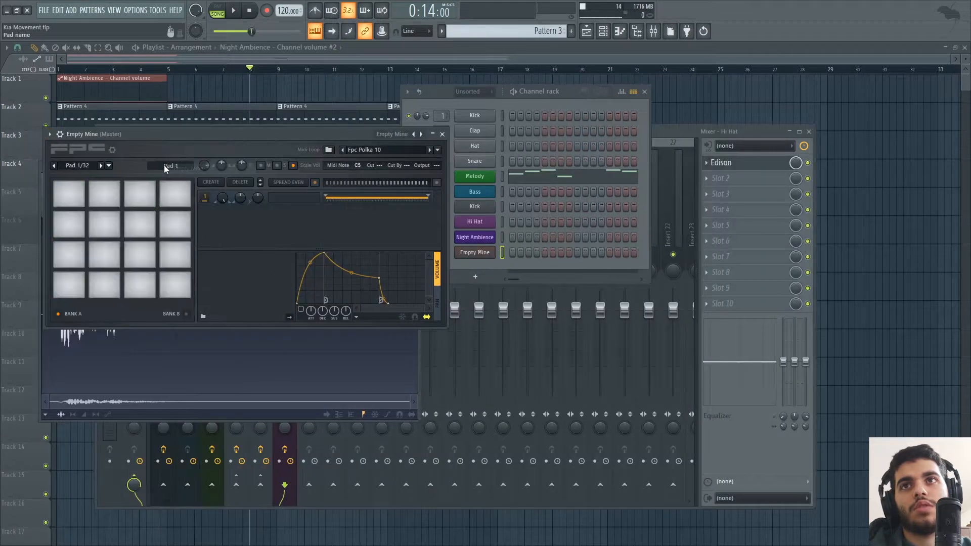
left_click_drag(208, 134, 615, 194)
left_click_drag(397, 194, 486, 285)
left_click(439, 98)
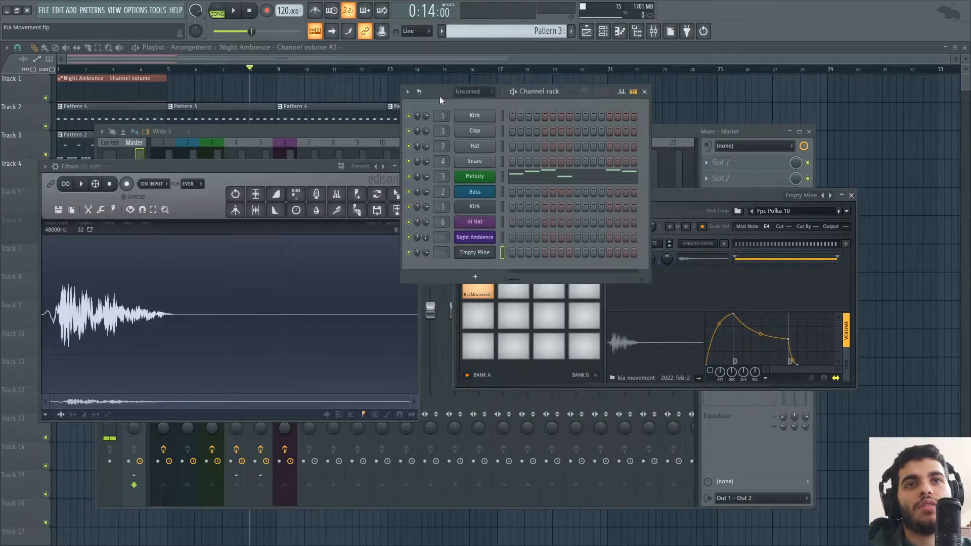
Step: Raise the Hi Hat synth's filter resonance, play a note to hear it, and close the synth window
left_click(473, 237)
left_click(475, 222)
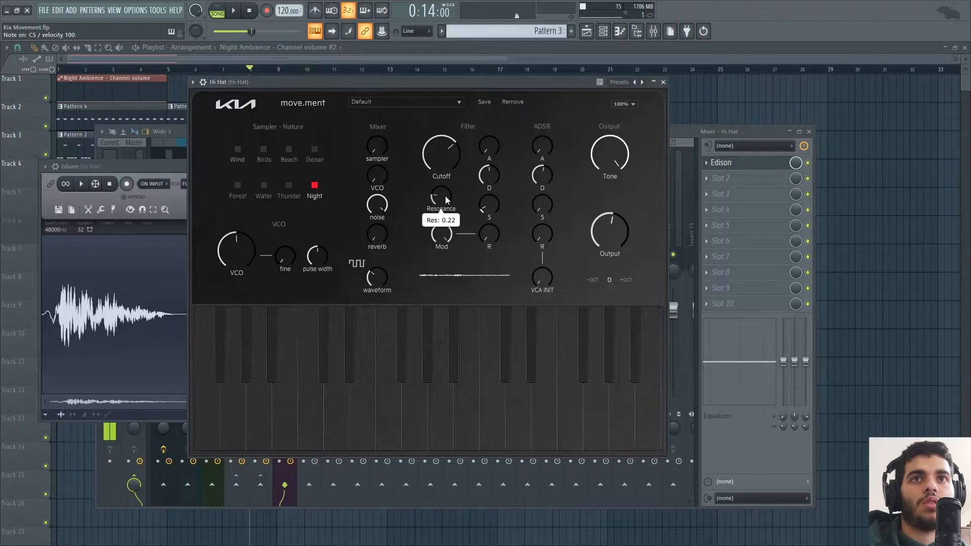
scroll(445, 195, "up", 10)
key("z")
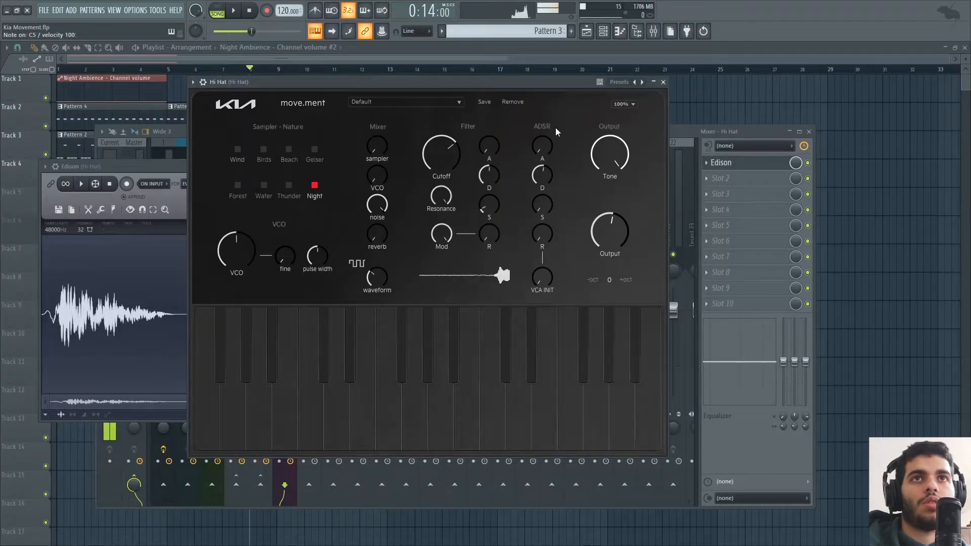
key("F6")
left_click(663, 82)
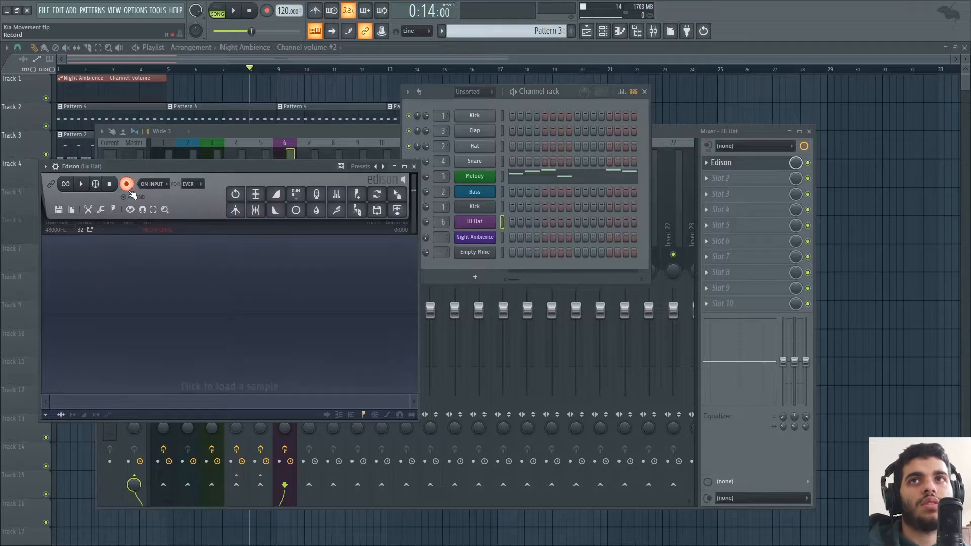
Step: Record the altered Hi Hat sound in Edison and place the recorded sample in the project
left_click(128, 187)
left_click_drag(398, 195, 76, 316)
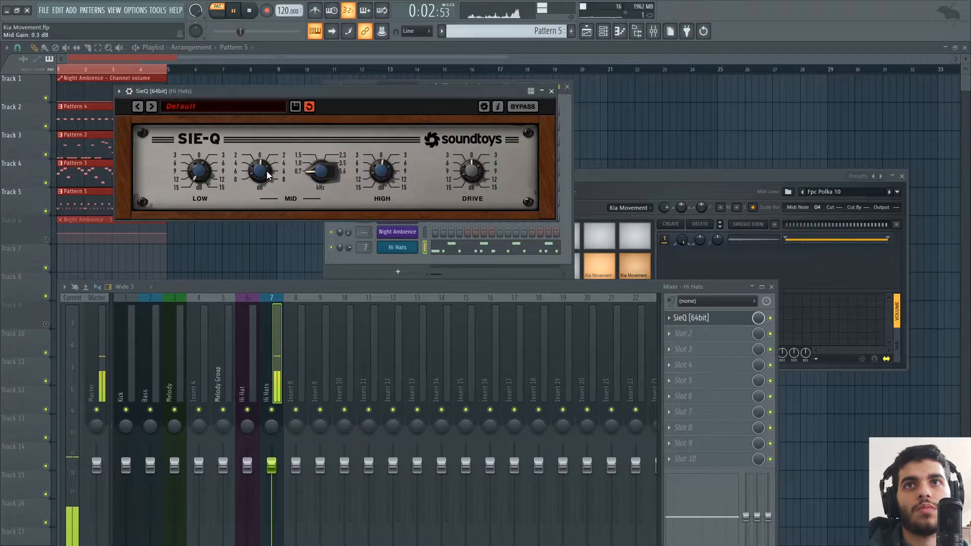
Step: Close the SieQ equalizer window on Hi Hats and stop playback
left_click(551, 91)
key("space")
left_click_drag(310, 286, 355, 154)
Step: Move the Hi Hats mixer track next to Kick as track 2 and shift the Bass and Melody tracks to 6 and 7
left_click(366, 99)
left_click(303, 207)
left_click(315, 213)
key("alt+Left")
key("alt+Left")
key("alt+Left")
key("alt+Left")
key("alt+Left")
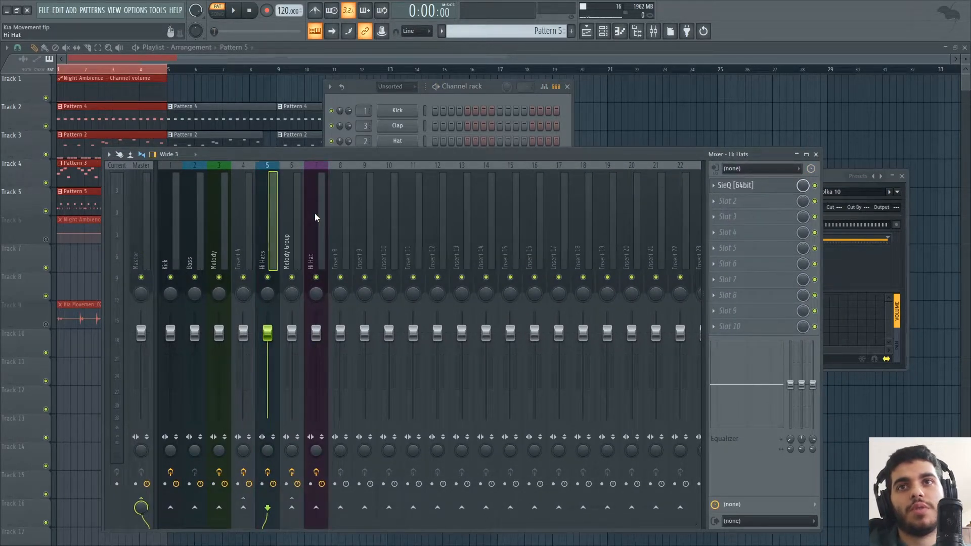
left_click_drag(219, 217, 299, 250)
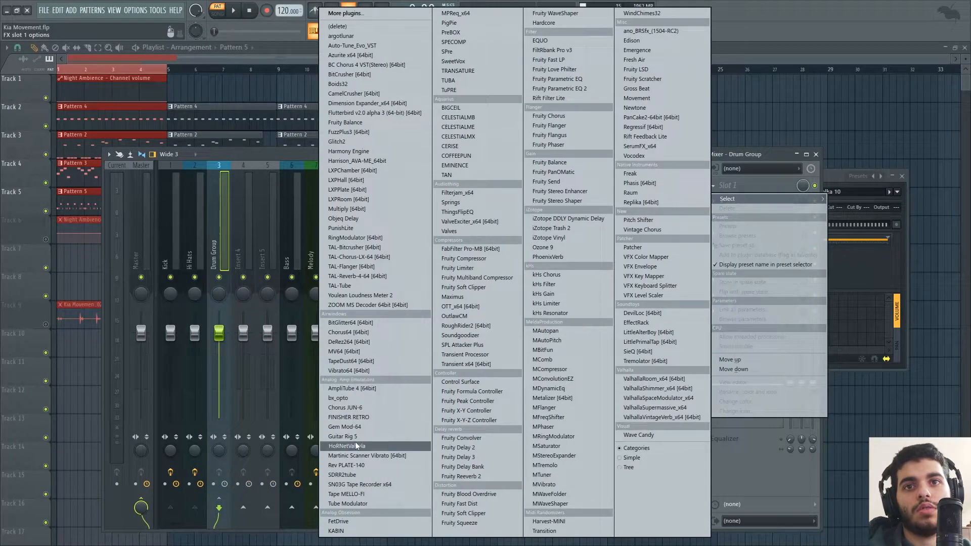
Step: Load Rev PLATE-140 on the Drum Group mixer track, raise its drive, and play the arrangement to hear it
left_click(349, 465)
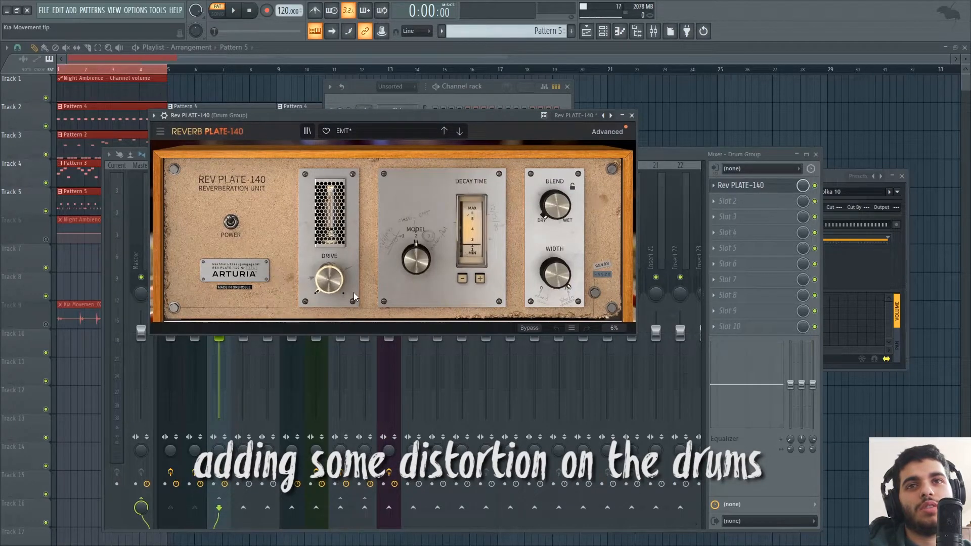
left_click_drag(328, 279, 315, 190)
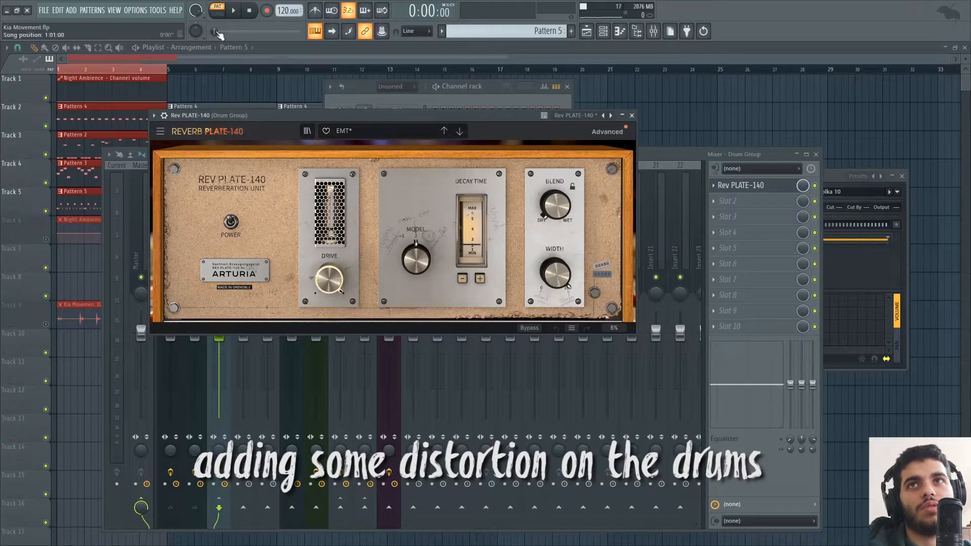
left_click(233, 11)
left_click_drag(256, 115, 441, 107)
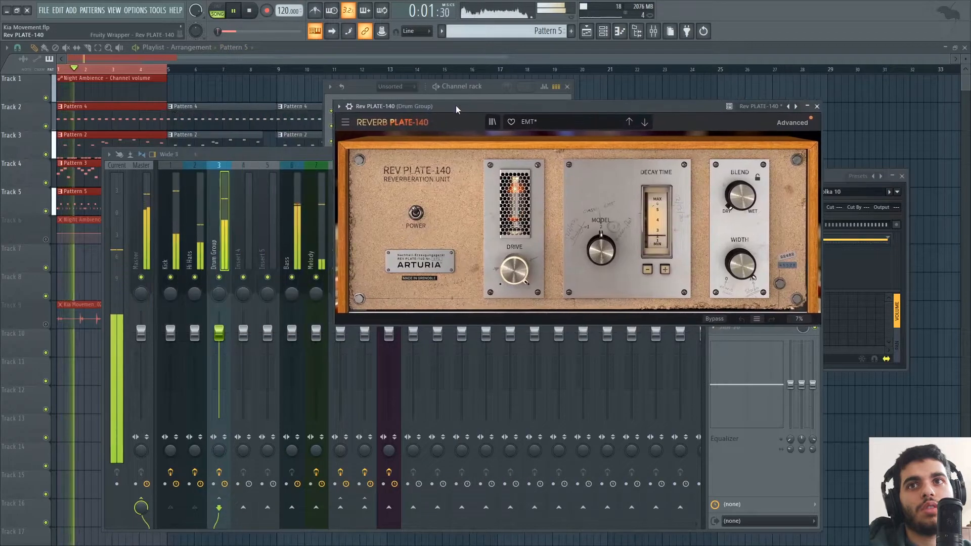
Step: Solo the Drum Group and add a Fruity Compressor with -14.6 dB threshold, 5.1:1 ratio and 9.8 dB gain, then stop playback
right_click(218, 278)
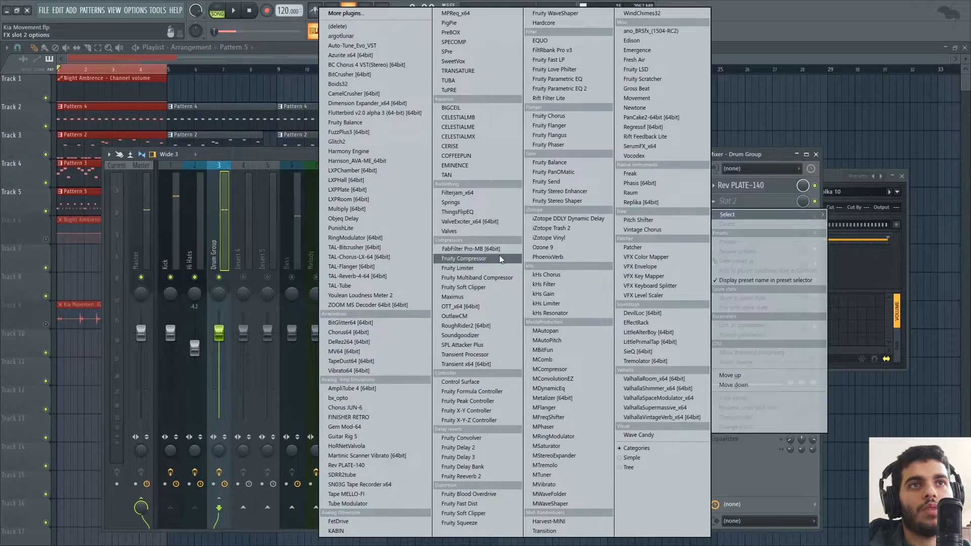
left_click(464, 259)
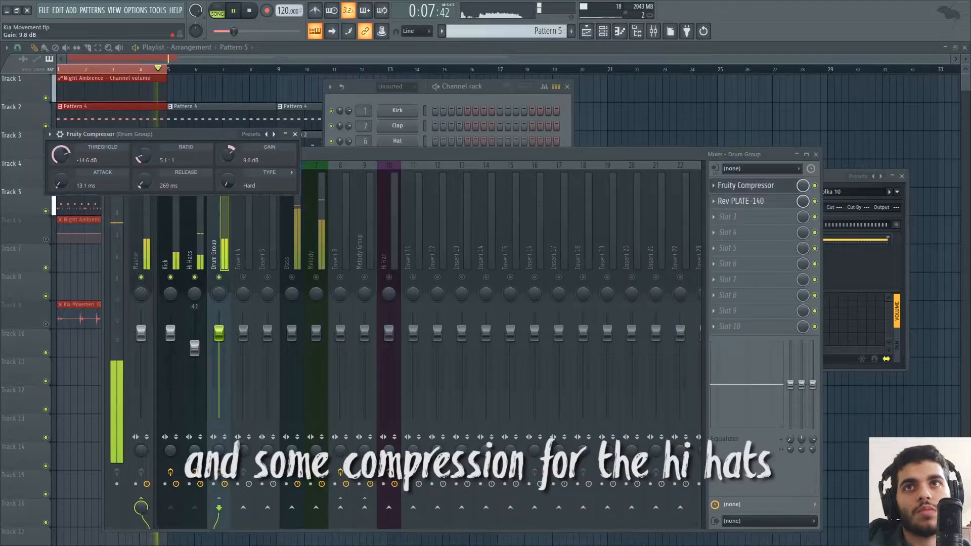
left_click(295, 135)
key("space")
left_click(201, 329)
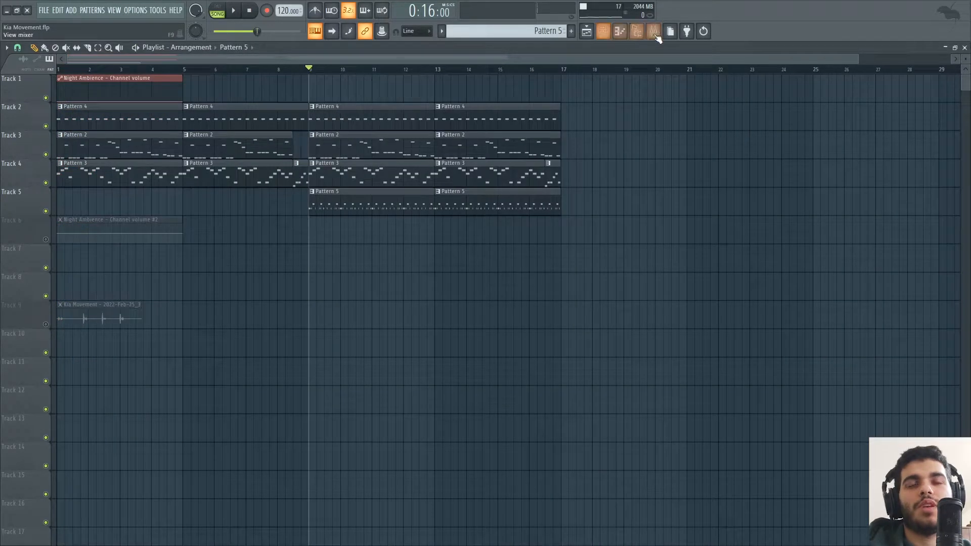
Step: Add a Flanger to the Hi Hats mixer track and open the track's Flanger and EffectRack effects
left_click(652, 31)
left_click(746, 203)
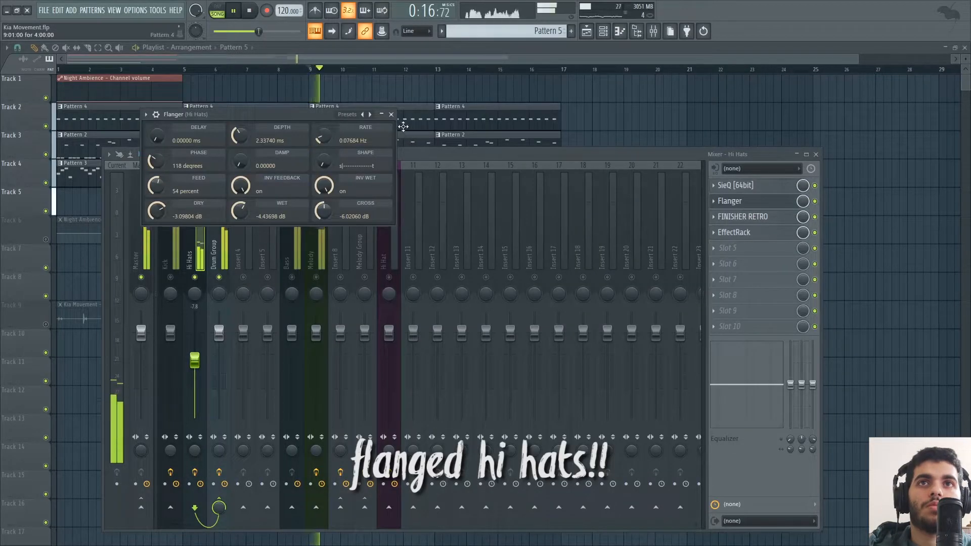
left_click(730, 201)
left_click(734, 232)
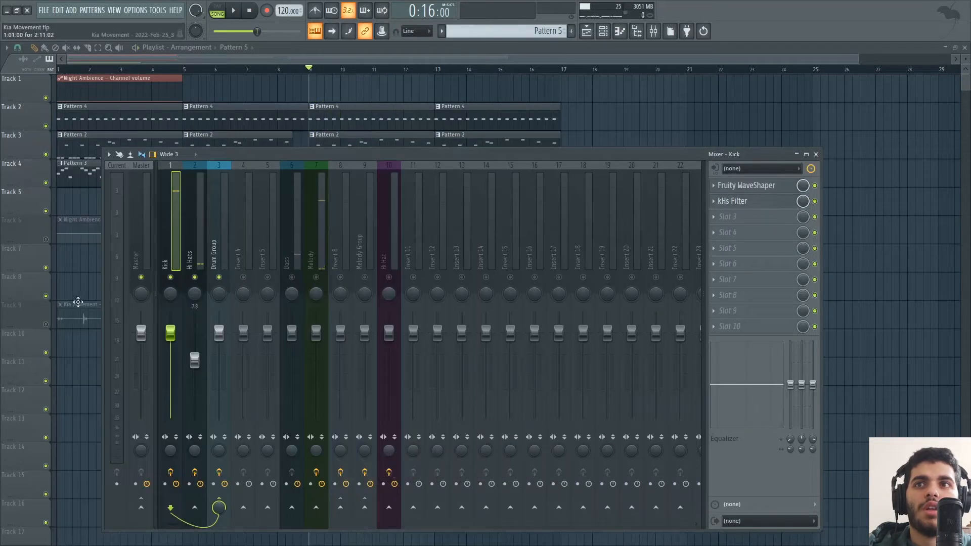
Step: Pick the Kia Movement recording clip on Track 9 and play the arrangement from just before bar 8
left_click(78, 301)
left_click(46, 324, "ctrl")
key("space")
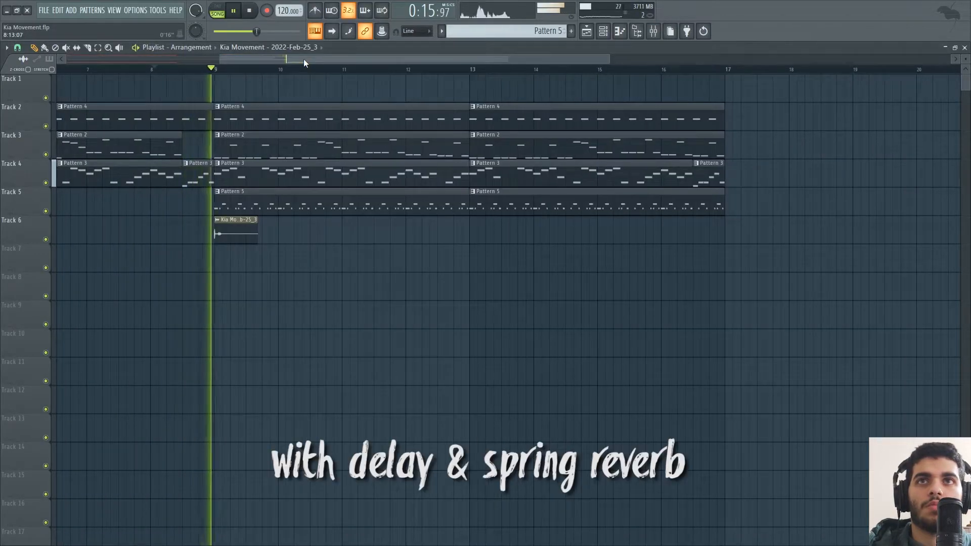
left_click_drag(303, 58, 132, 62)
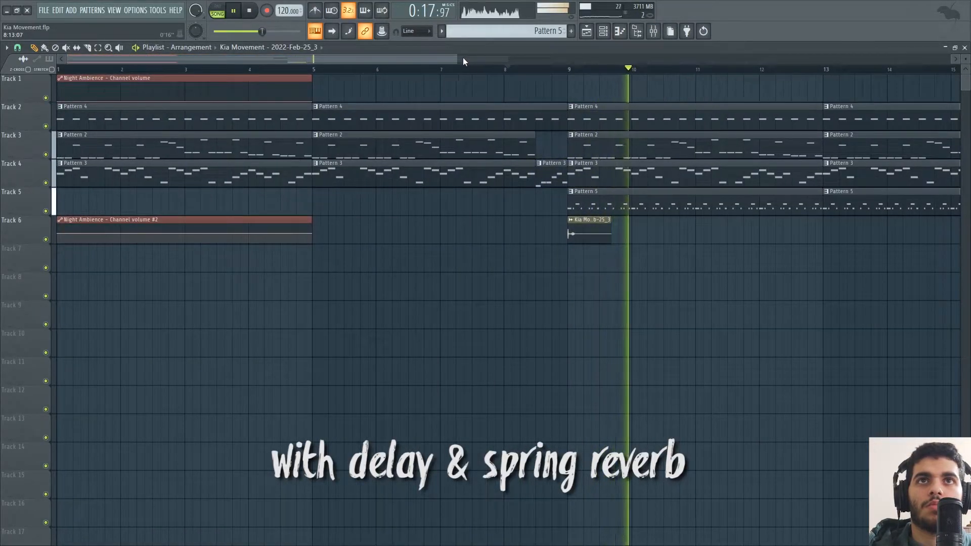
left_click(489, 69)
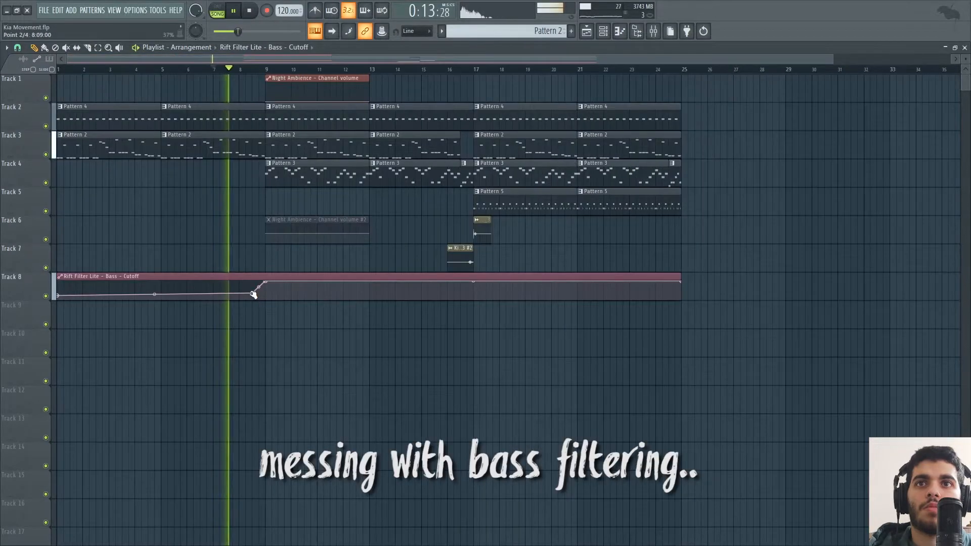
Step: Move the bass cutoff automation point on Track 8 to 8:05:00 at 50%, undo the extra point move, and stop playback
left_click_drag(254, 288, 253, 291)
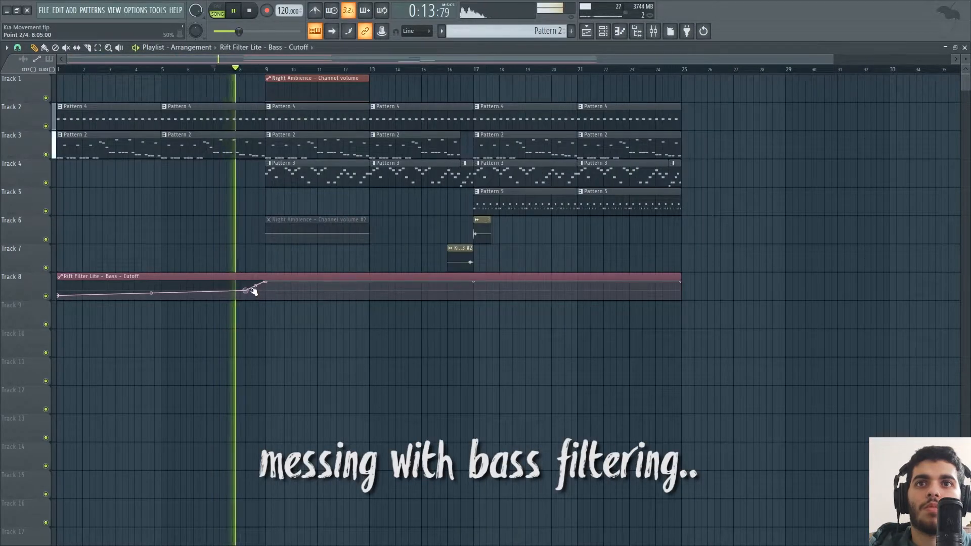
key("ctrl+z")
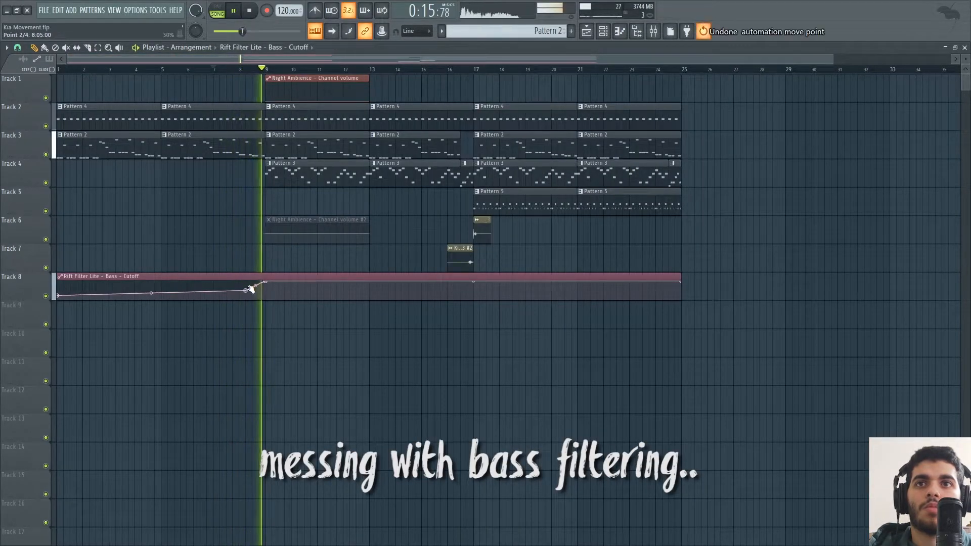
key("space")
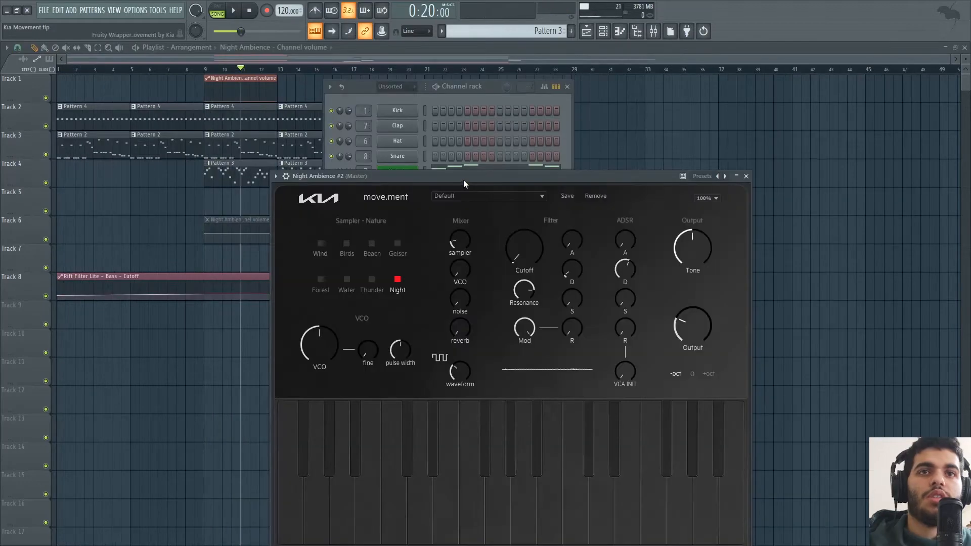
Step: Move the Night Ambience #2 synth window aside and select the channel's volume control
left_click_drag(463, 180, 646, 116)
left_click_drag(561, 112, 580, 109)
left_click(352, 248)
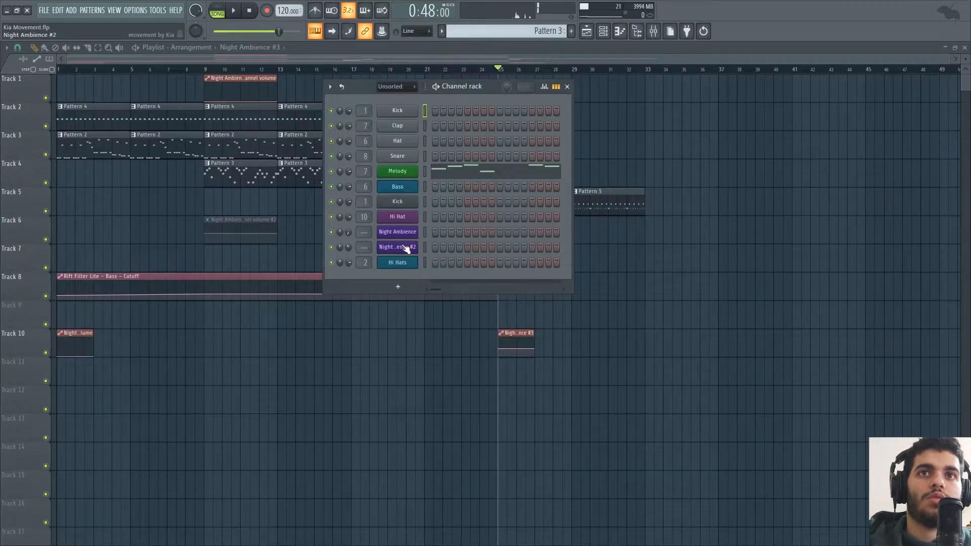
Step: Try Thunder, choose the Forest sample in the Night Ambience #2 synth, and raise its sampler level to 0.080
left_click(407, 247)
left_click(571, 211)
left_click(524, 211)
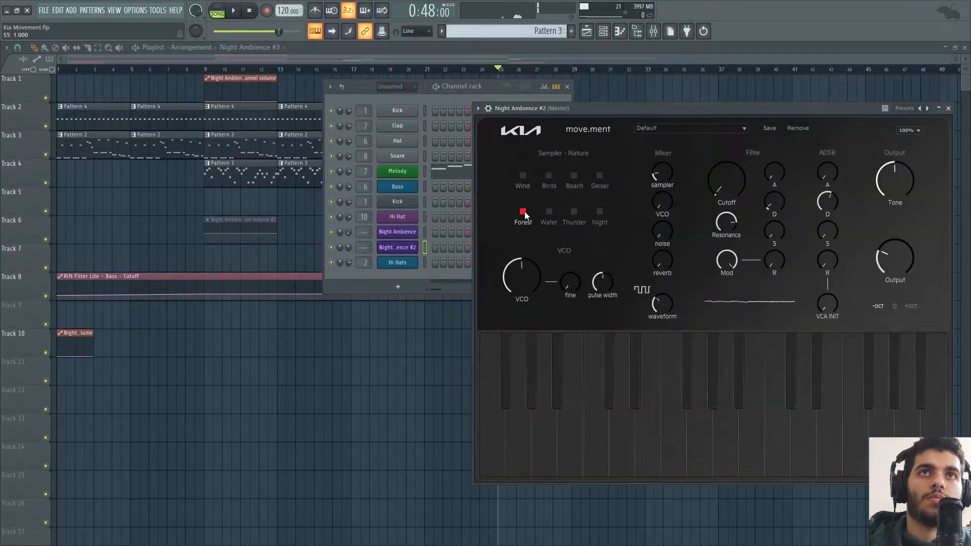
left_click_drag(666, 110, 653, 132)
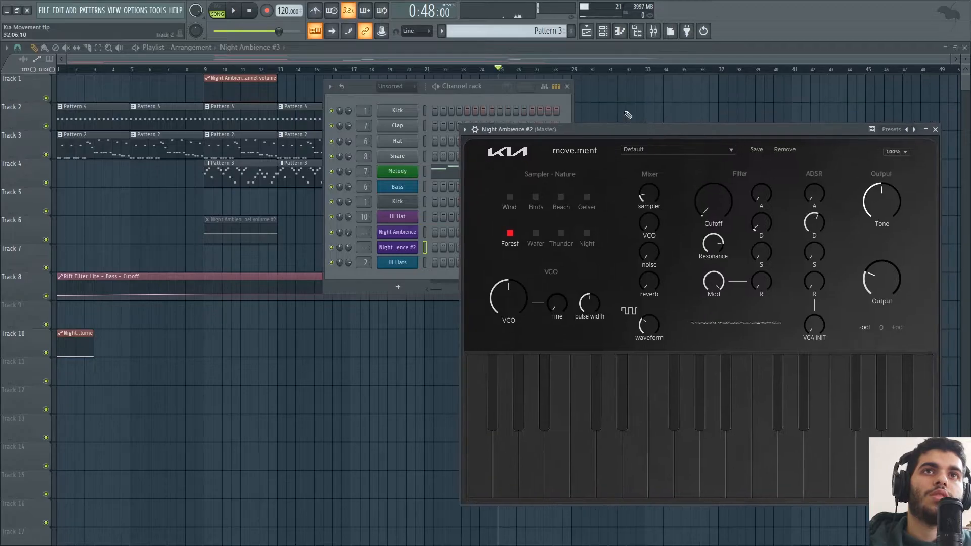
left_click_drag(649, 194, 669, 163)
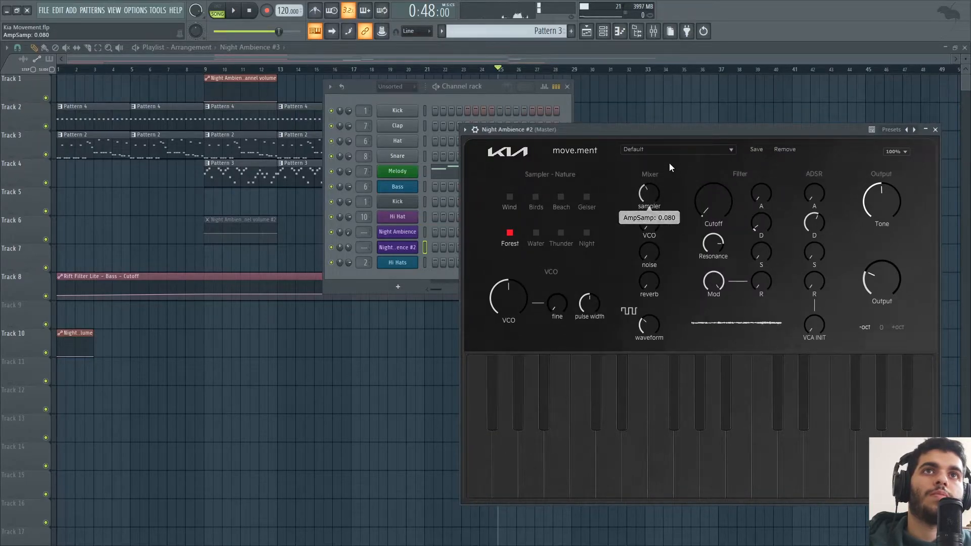
Step: Close the Night Ambience #2 synth, move the channel rack aside, and switch to Pattern 7 for the Sustain Bass synth
left_click(935, 130)
left_click_drag(369, 89, 610, 112)
left_click(638, 111)
scroll(545, 31, "down", 1)
scroll(545, 31, "down", 3)
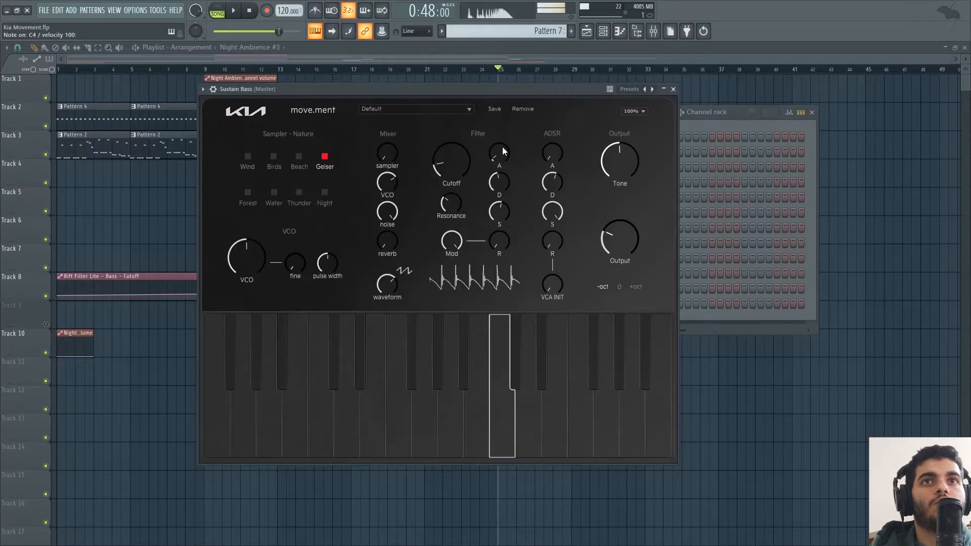
left_click_drag(483, 79, 418, 100)
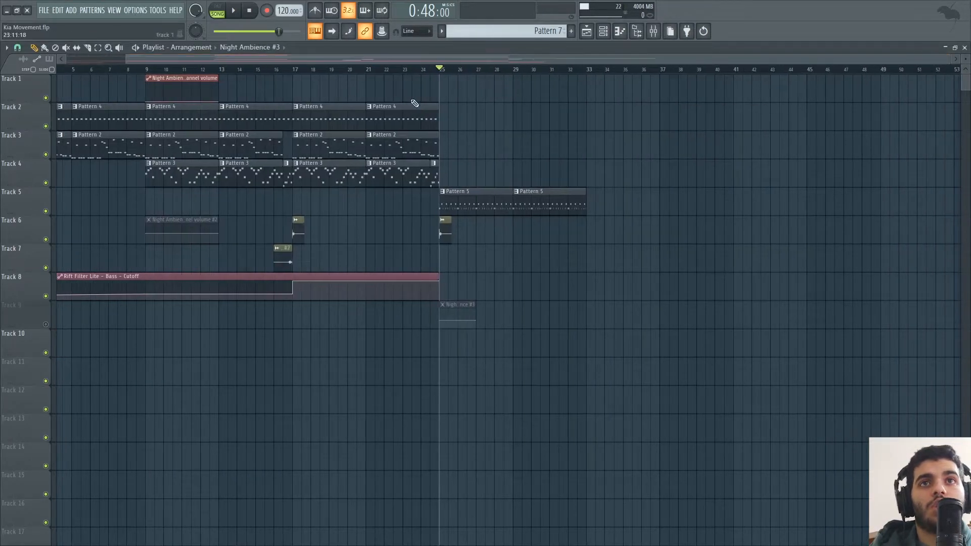
Step: Place Pattern 3 on Track 4 at bar 25 and transfer the Sustain Bass notes out of Pattern 3 into Pattern 6
left_click(454, 175)
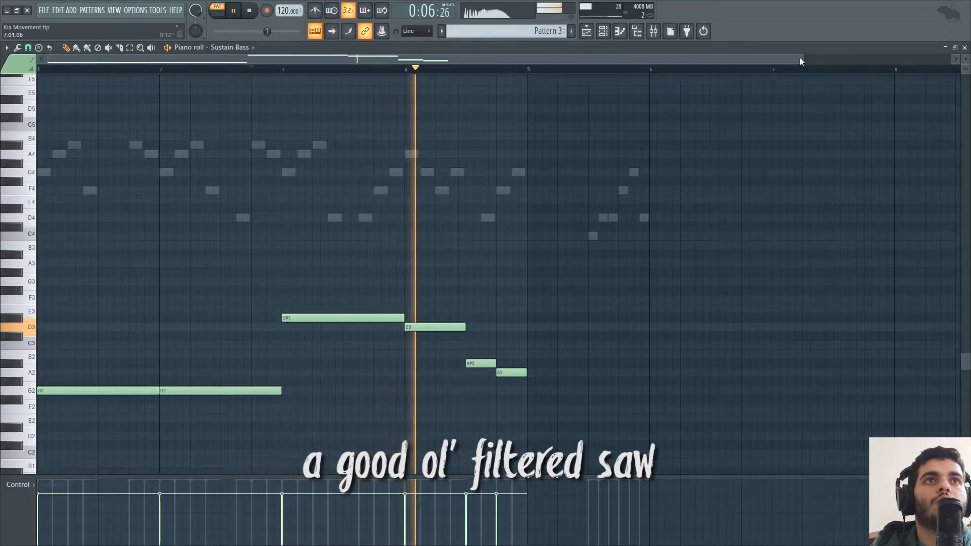
left_click_drag(799, 60, 952, 60)
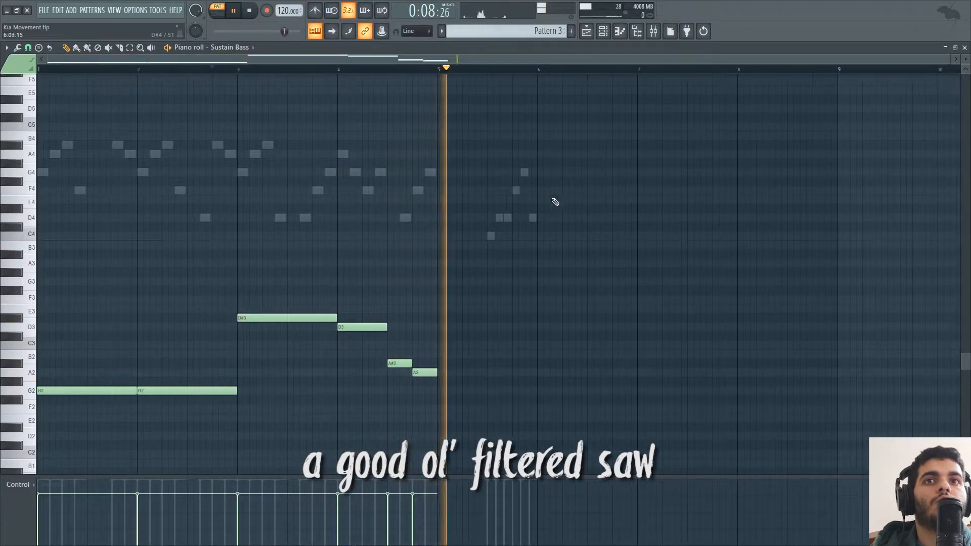
key("space")
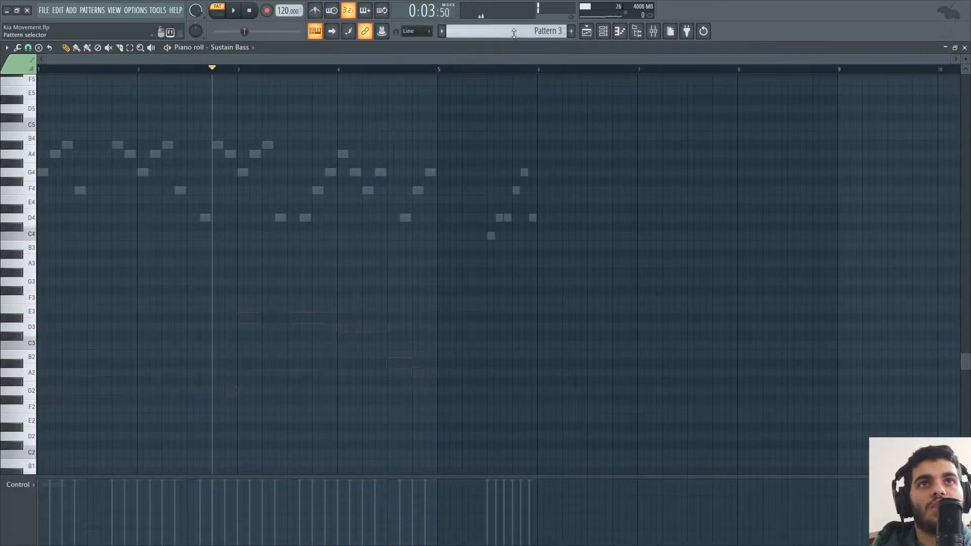
scroll(513, 34, "down", 3)
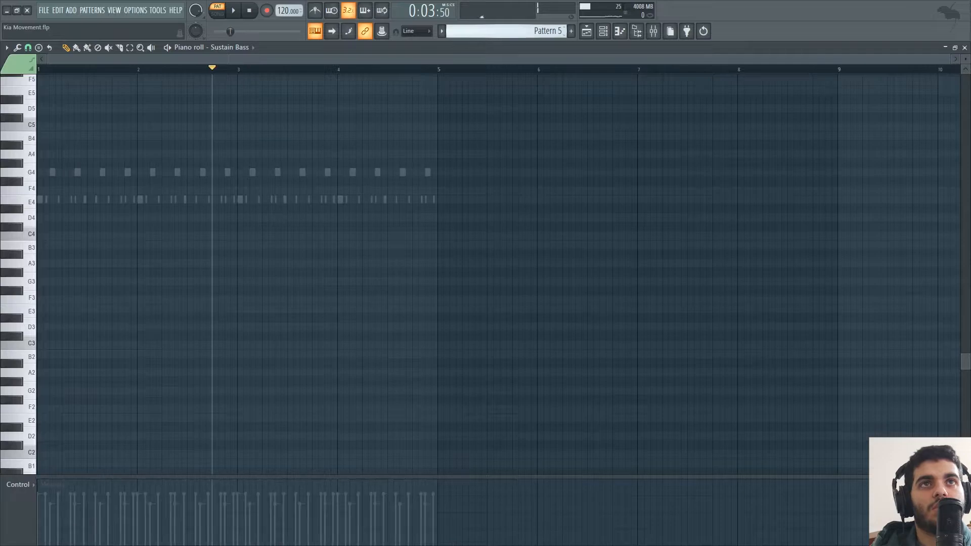
Step: Extend Pattern 6 along Track 7 of the playlist with clips at bars 33, 37 and 41
key("F5")
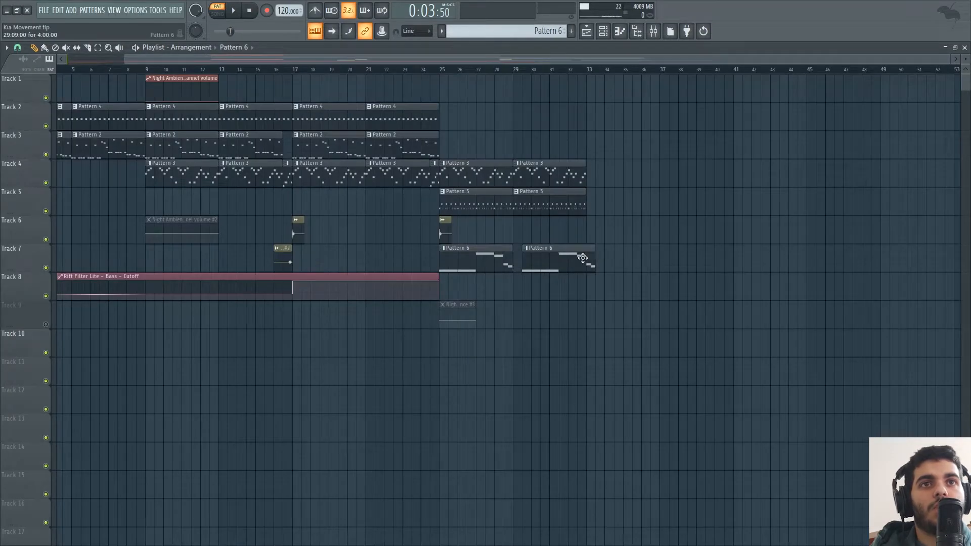
left_click(612, 258)
left_click(660, 259)
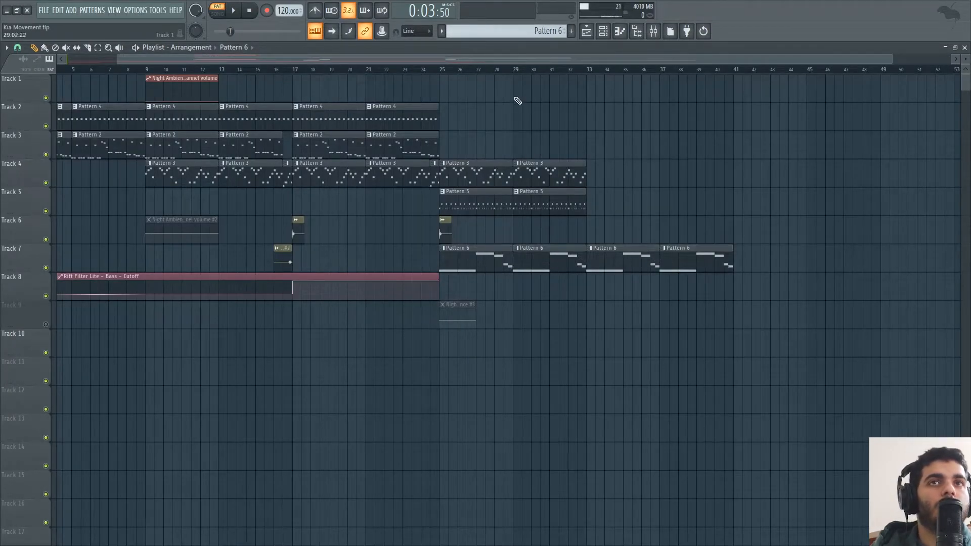
left_click(736, 261)
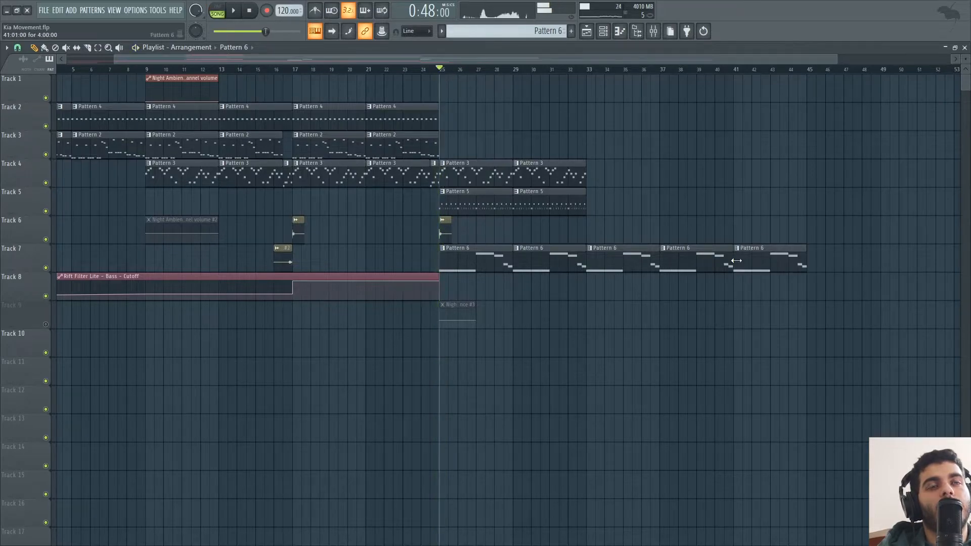
Step: Route the Sustain Bass channel to mixer track 12 and load kHs Chorus into its first effect slot
left_click(602, 31)
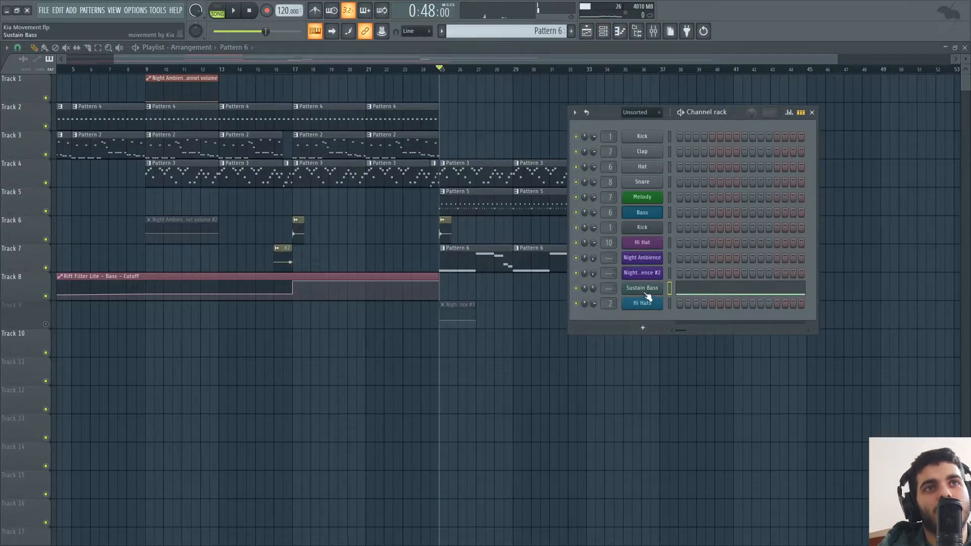
left_click(660, 32)
left_click(439, 251)
right_click(448, 166)
mouse_move(505, 276)
left_click(572, 277)
left_click(731, 188)
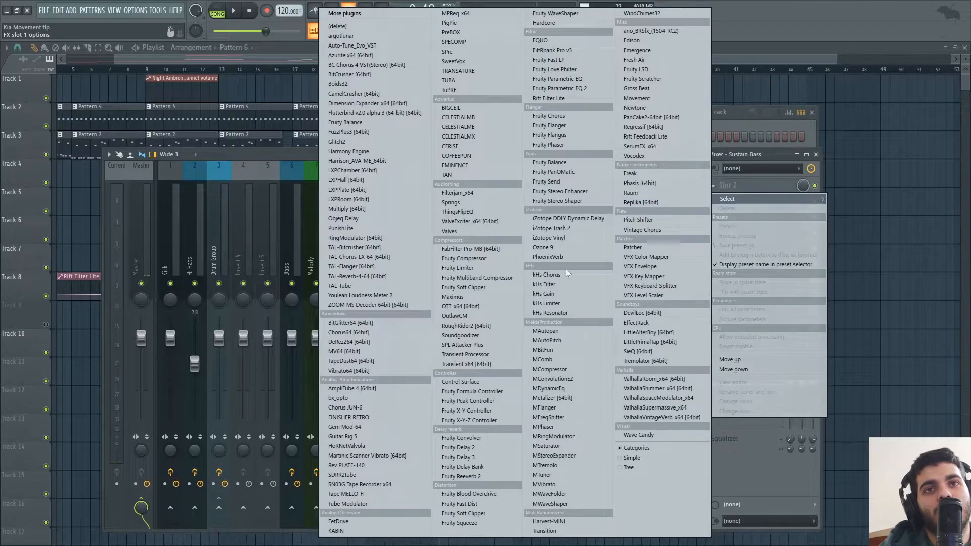
left_click(546, 275)
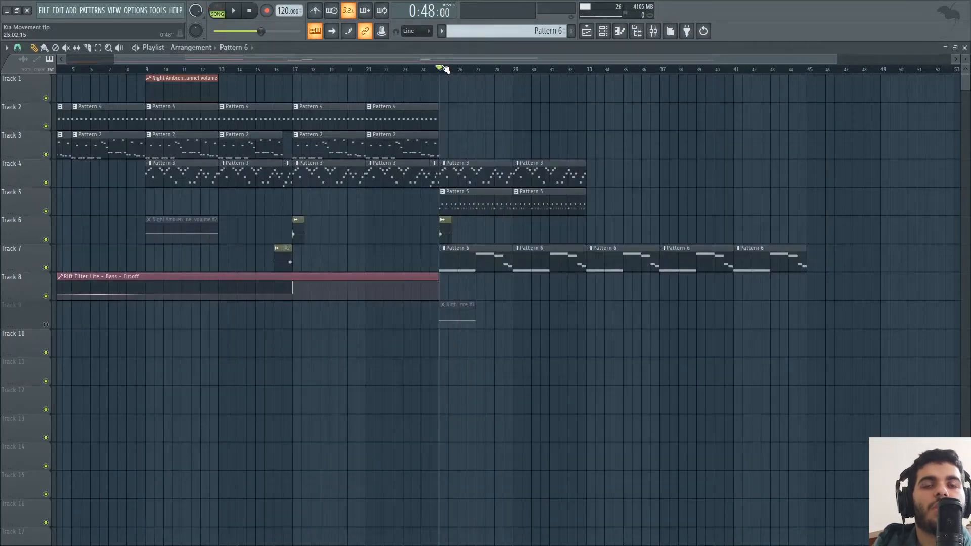
Step: Shape the Rift Filter Lite Sustain Bass cutoff automation on Track 1 into a wave across bars 25 to 41
left_click_drag(444, 69, 737, 110)
right_click(733, 94)
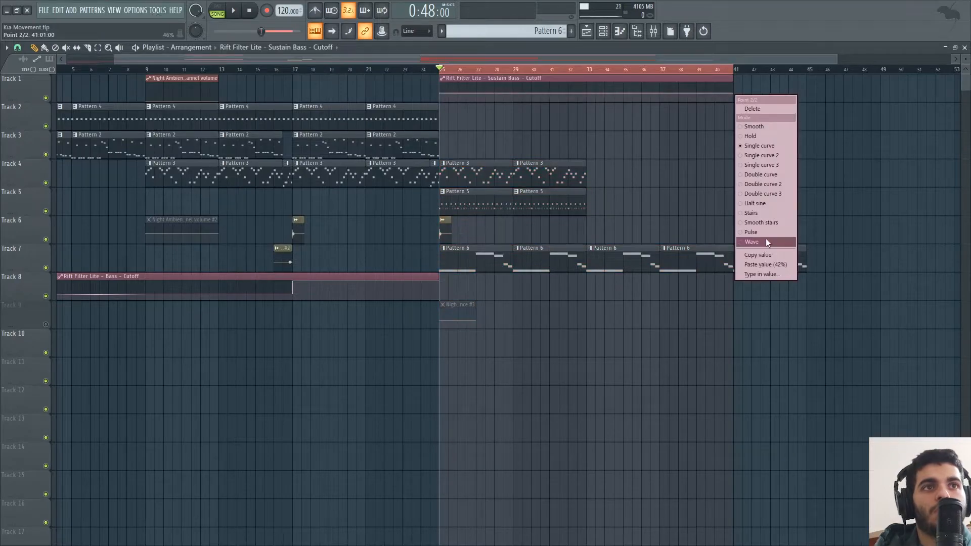
left_click(758, 255)
left_click(735, 93)
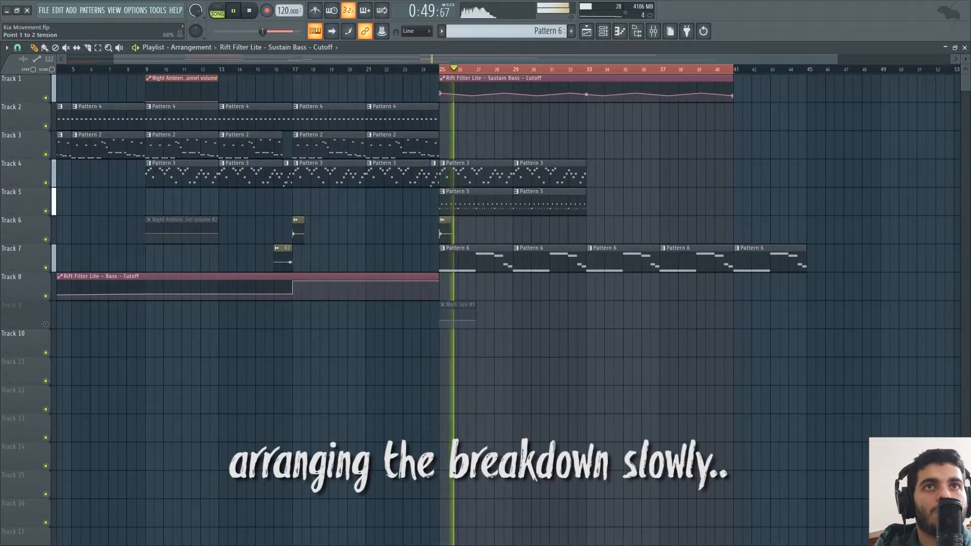
left_click_drag(586, 94, 586, 95)
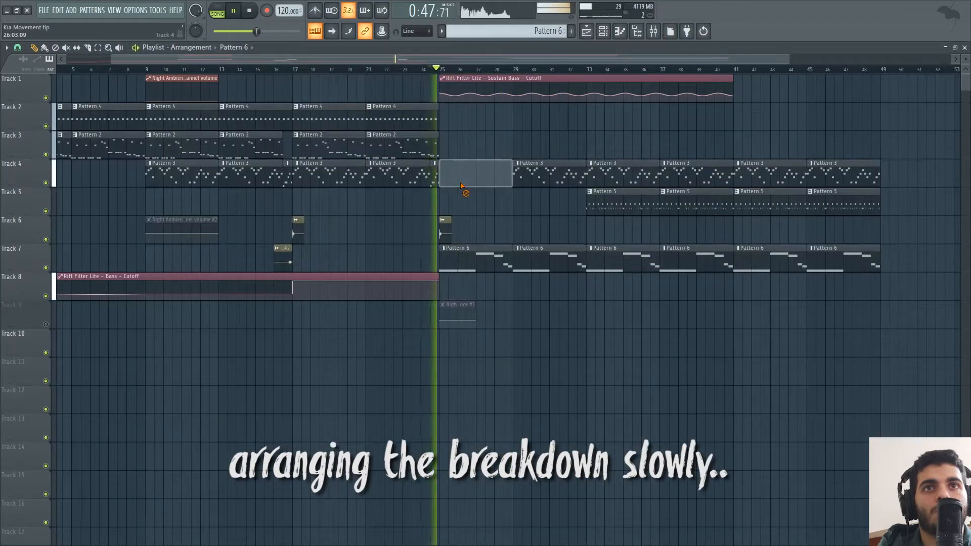
Step: Replace the Pattern 3 clips at bars 25 and 29 on Track 4 with half-bar Pattern 3 slices in bars 25 to 28
right_click(457, 175)
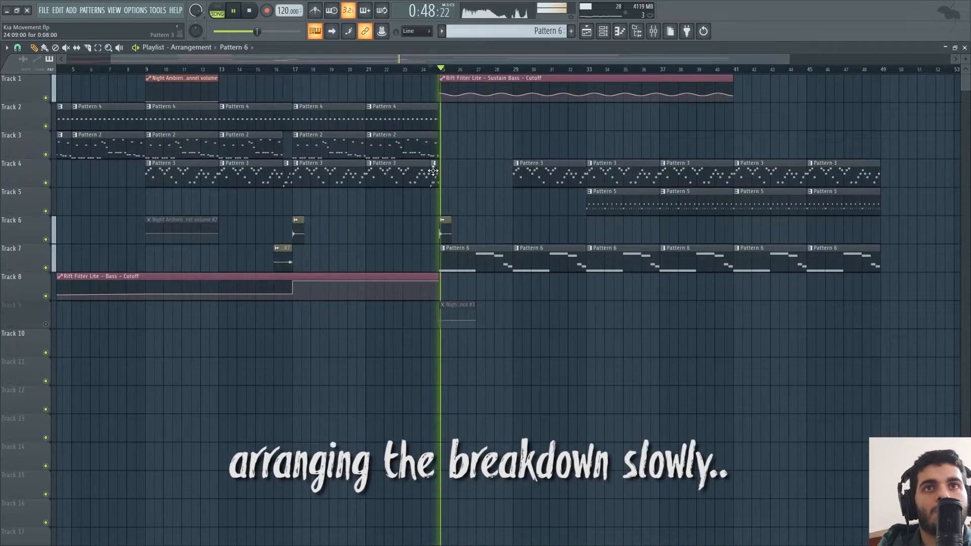
left_click(451, 172)
left_click(470, 171)
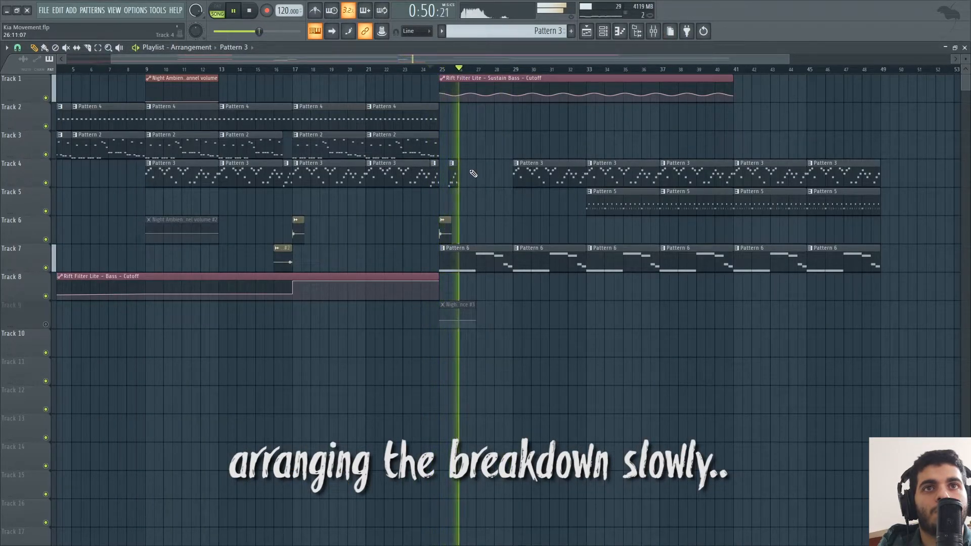
left_click(490, 172)
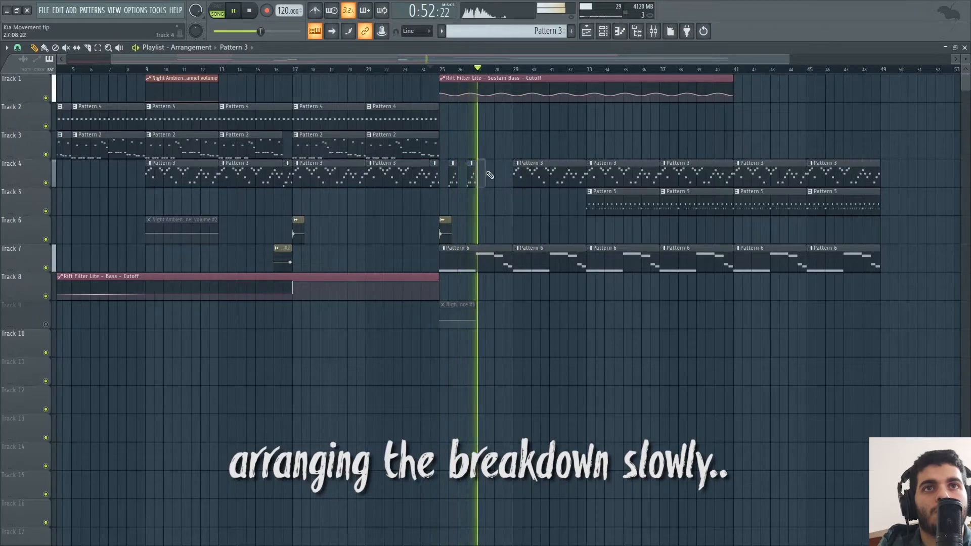
left_click(508, 172)
right_click(522, 174)
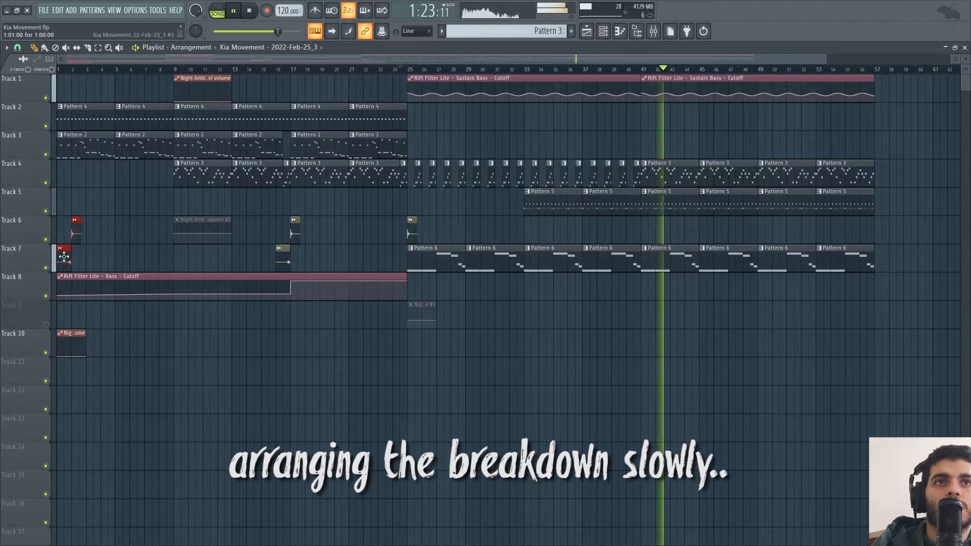
Step: Move the copied Kia Movement recording clips to Track 8 around bar 41 and fill Track 2 with Pattern 4 from bar 41 to 57
left_click_drag(64, 257, 633, 284)
left_click(288, 116)
left_click(646, 120)
left_click_drag(646, 119, 834, 121)
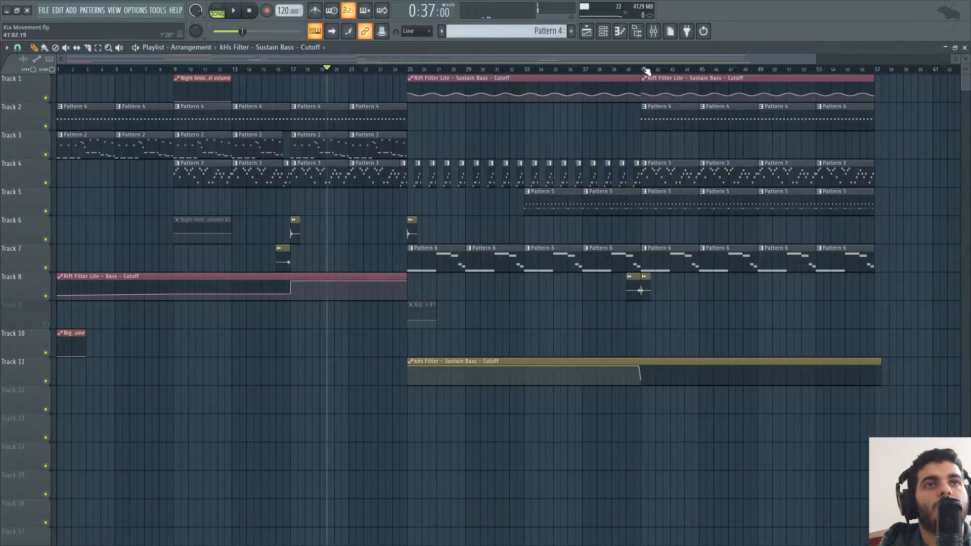
Step: Shape the kHs Filter Sustain Bass cutoff automation on Track 11 to stay low from bar 41 and curve upward to bar 57
scroll(662, 152, "down", 3)
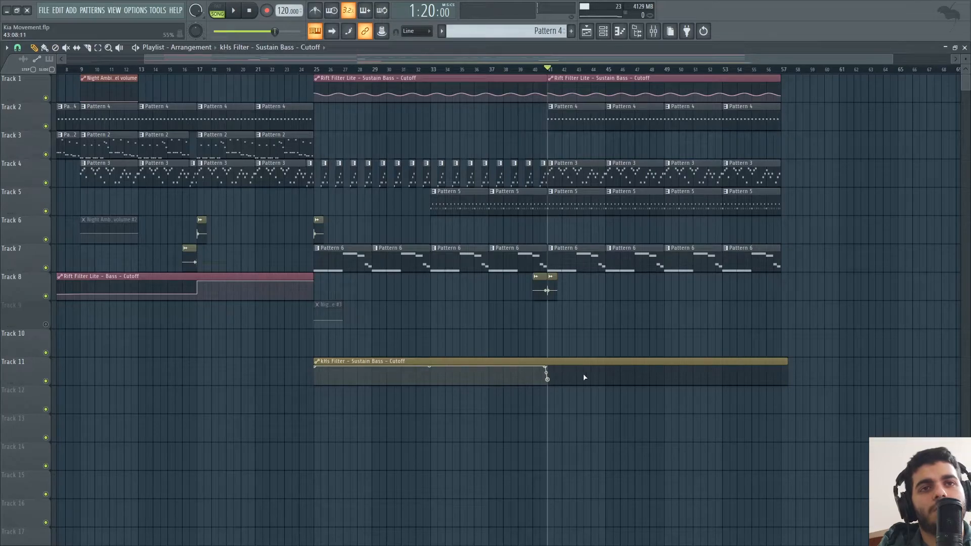
key("space")
left_click_drag(573, 386, 675, 381)
right_click(675, 382)
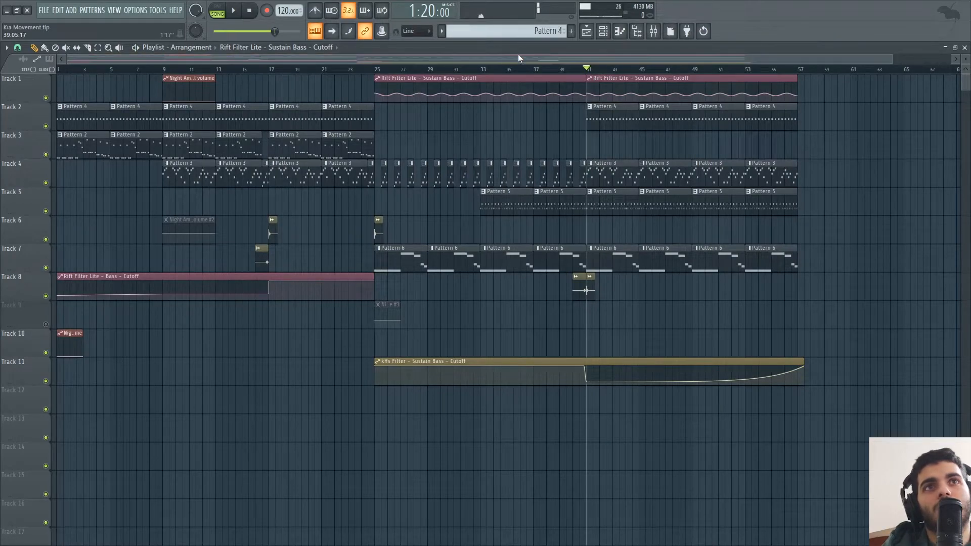
Step: Add kHs Filter cutoff automation for the Hi Hats on Track 12 and adjust the end of the Track 11 curve to bar 57
left_click(652, 36)
left_click_drag(464, 159, 529, 196)
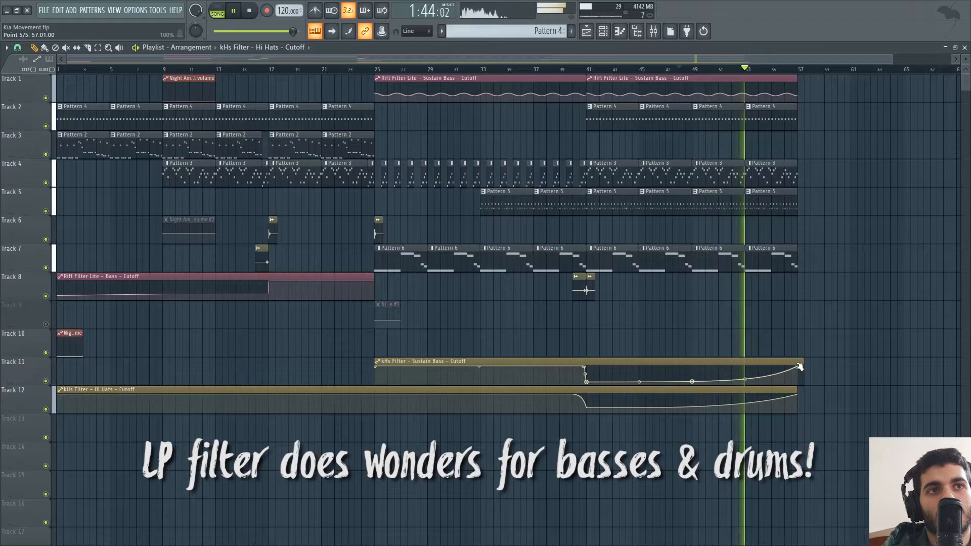
left_click(799, 363)
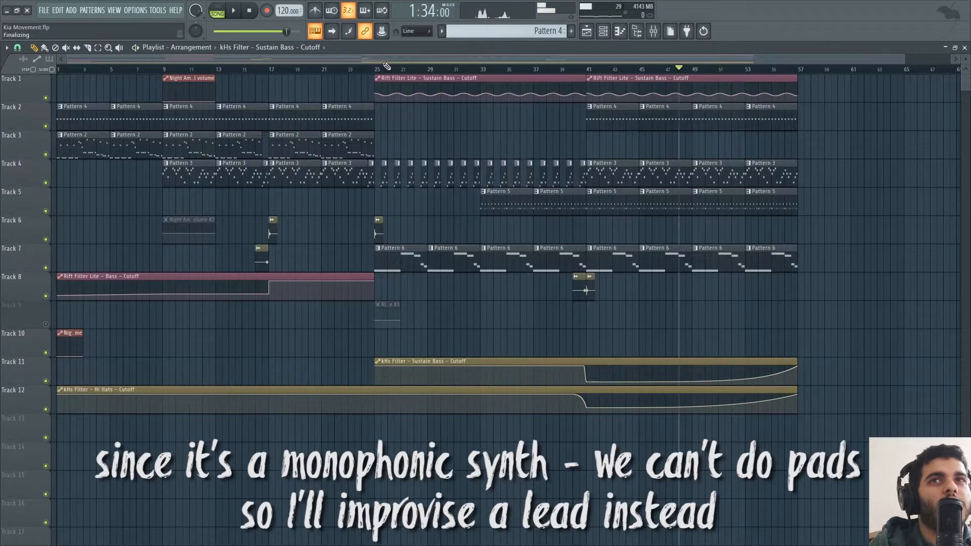
Step: Show the unsorted channels in the channel rack and begin adding a channel for the lead
scroll(386, 70, "up", 3)
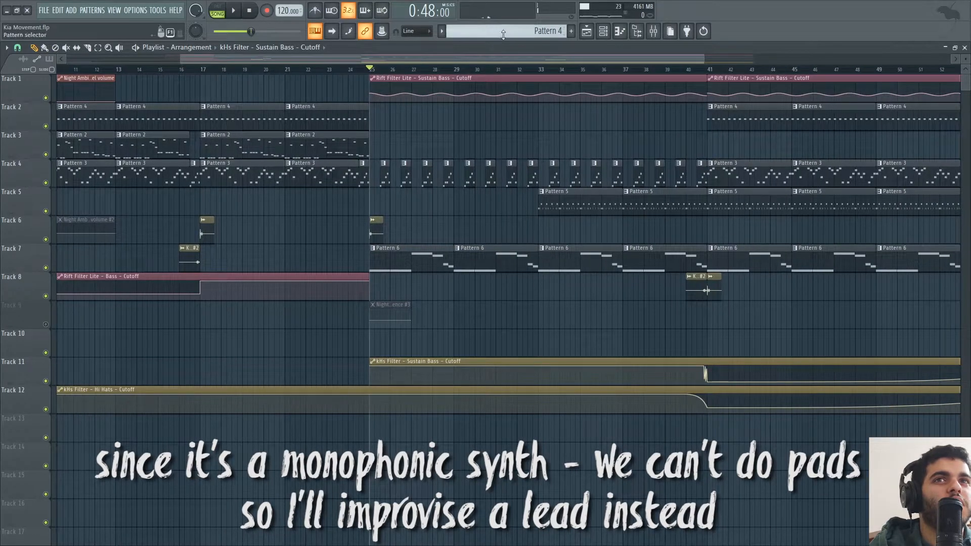
scroll(512, 56, "right", 2)
left_click(614, 31)
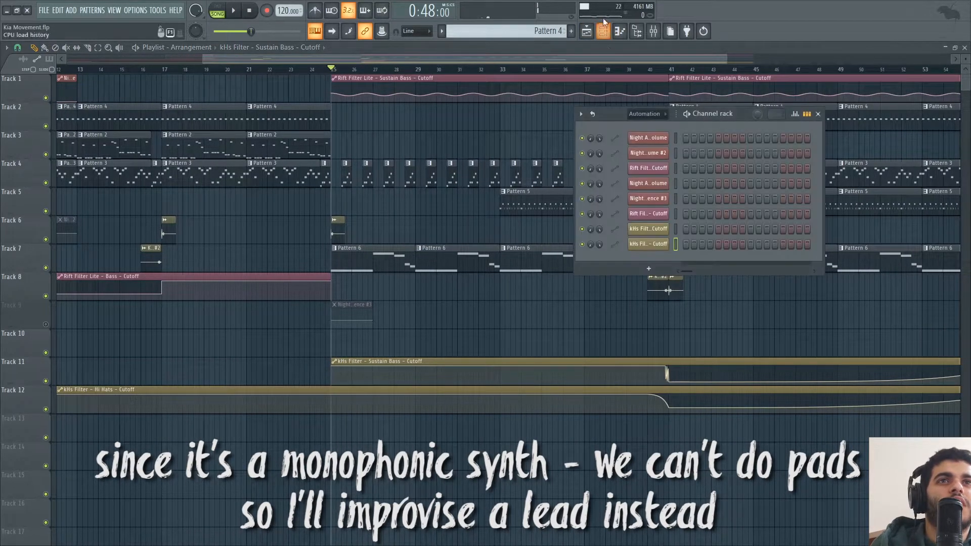
left_click(652, 157)
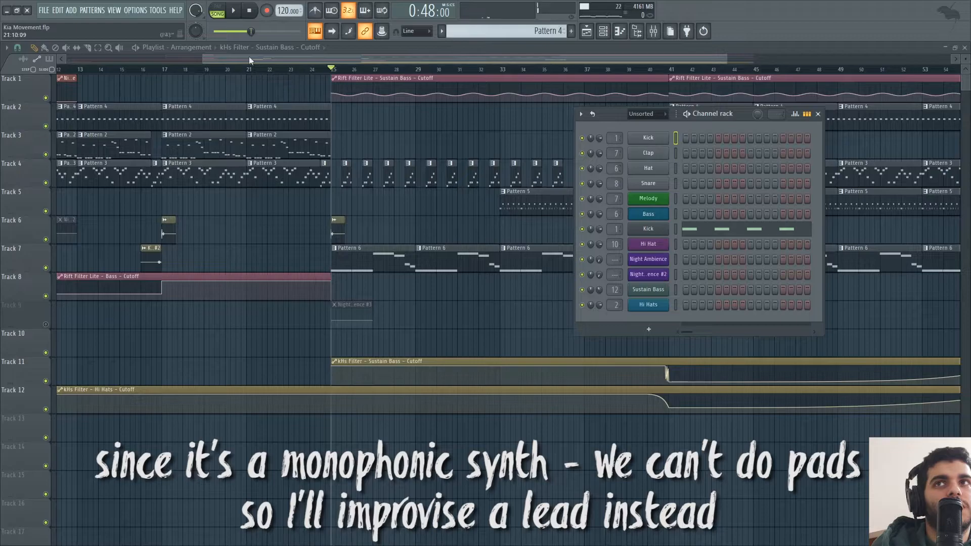
left_click(71, 10)
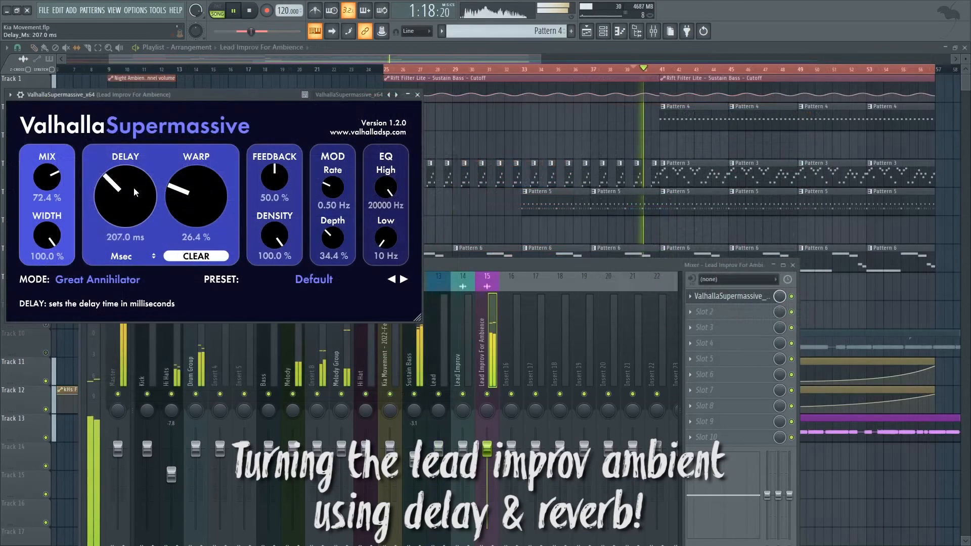
Step: Set ValhallaSupermassive on Lead Improv For Ambience to 271.8 ms delay, 72.4% warp and 100% mix, and lower the track's fader to -3.1 dB
left_click_drag(135, 192, 136, 179)
left_click_drag(200, 191, 214, 164)
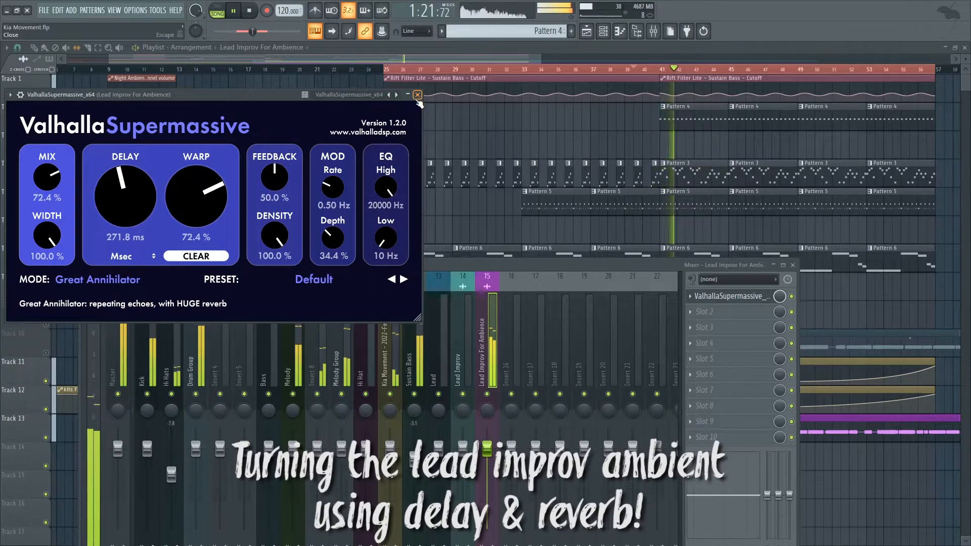
left_click_drag(32, 179, 33, 151)
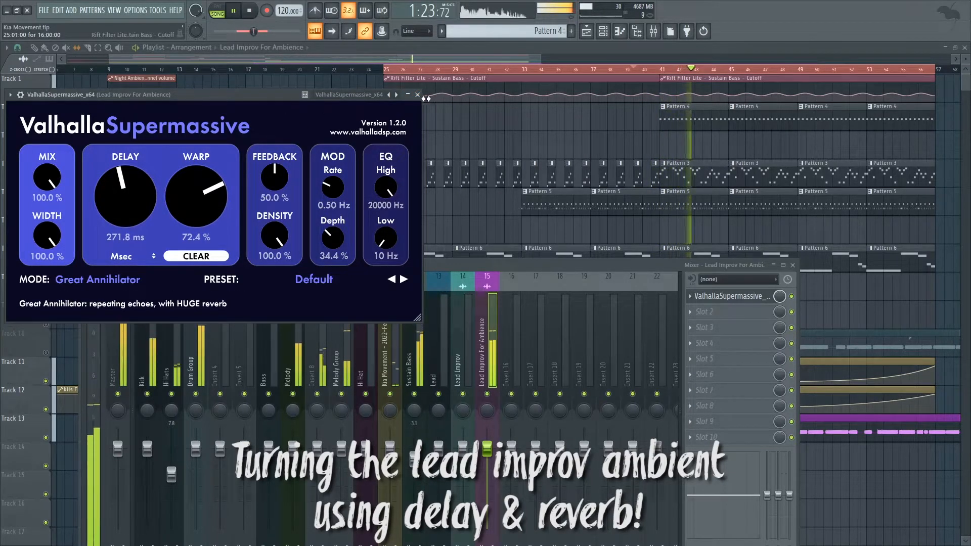
left_click(417, 94)
left_click_drag(486, 447, 486, 459)
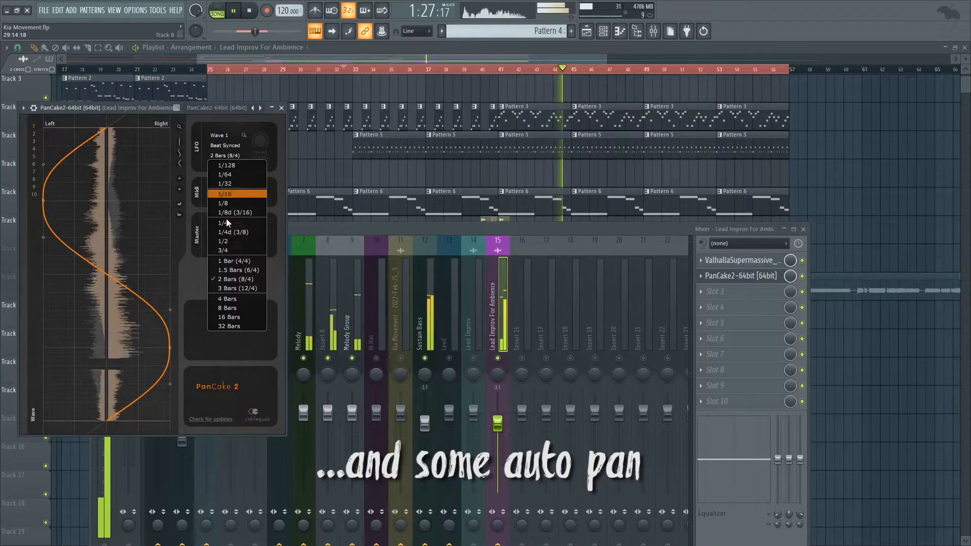
Step: Set PanCake2 on Lead Improv For Ambience to a 4 Bars rate with 72% mix, close the mixer, and stop playback
left_click(227, 301)
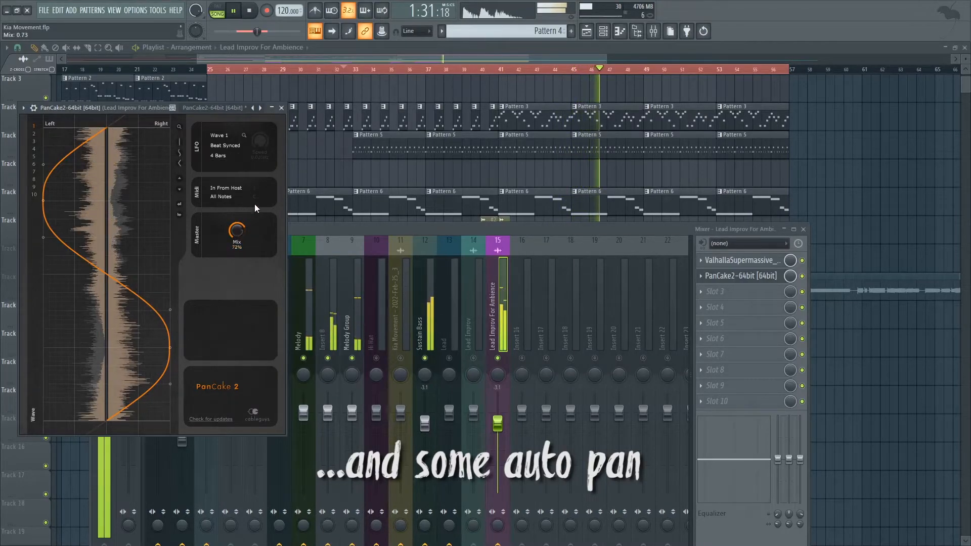
left_click(282, 108)
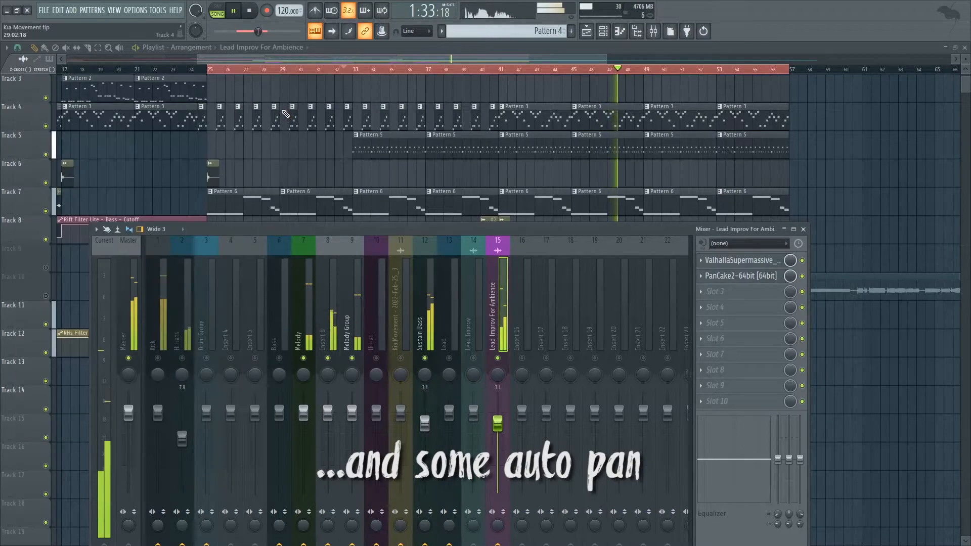
key("F9")
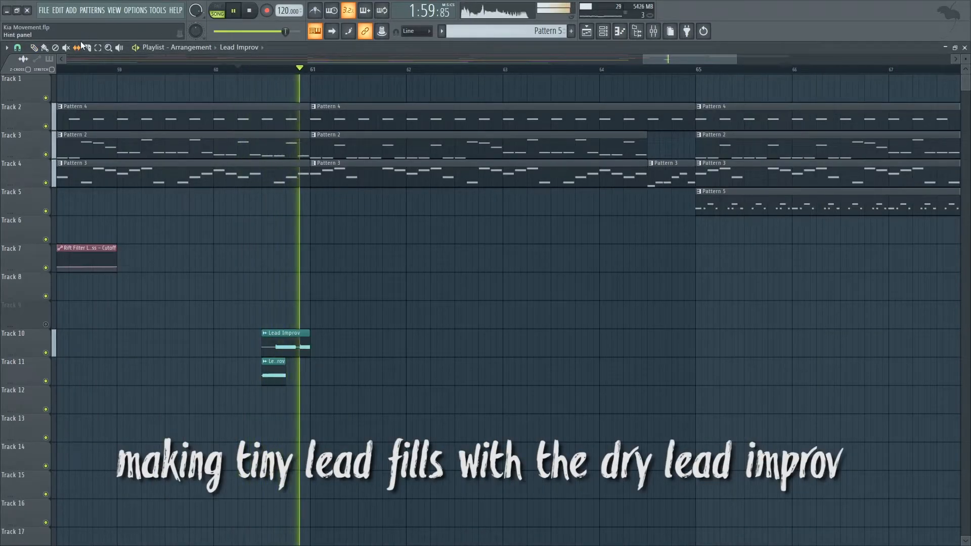
key("space")
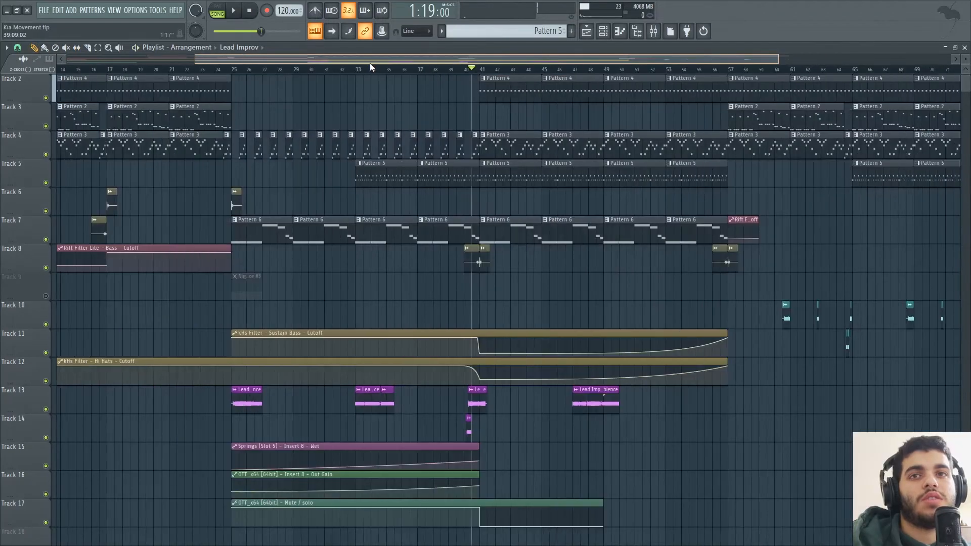
Step: Go to the breakdown at bar 25 and inspect ValhallaSupermassive on the Lead Improv For Ambience mixer track
left_click_drag(369, 63, 264, 77)
left_click_drag(322, 58, 336, 76)
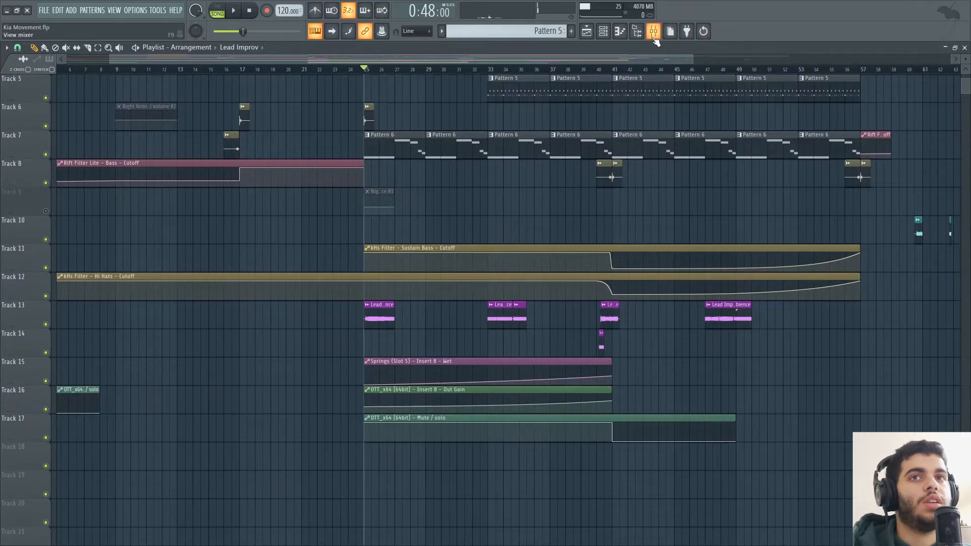
left_click(654, 38)
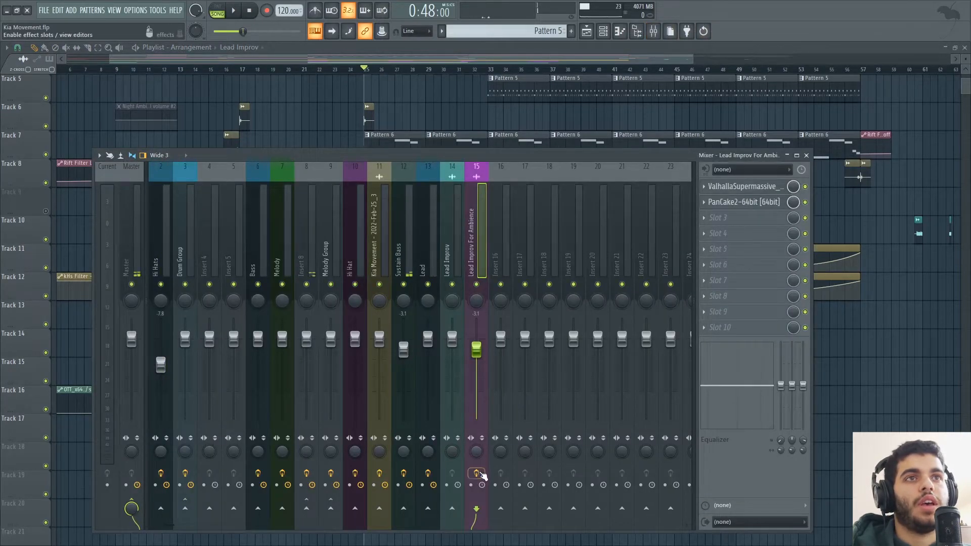
left_click(743, 187)
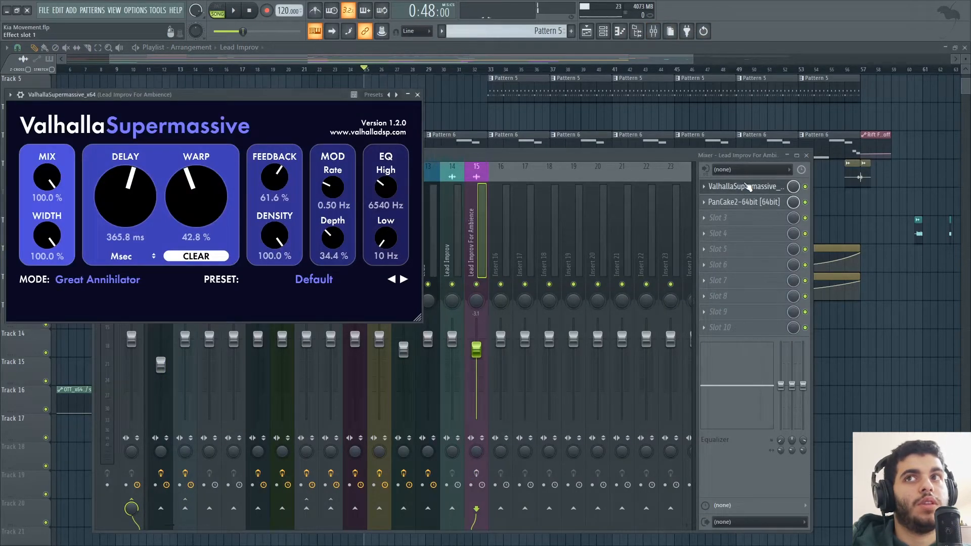
left_click(532, 50)
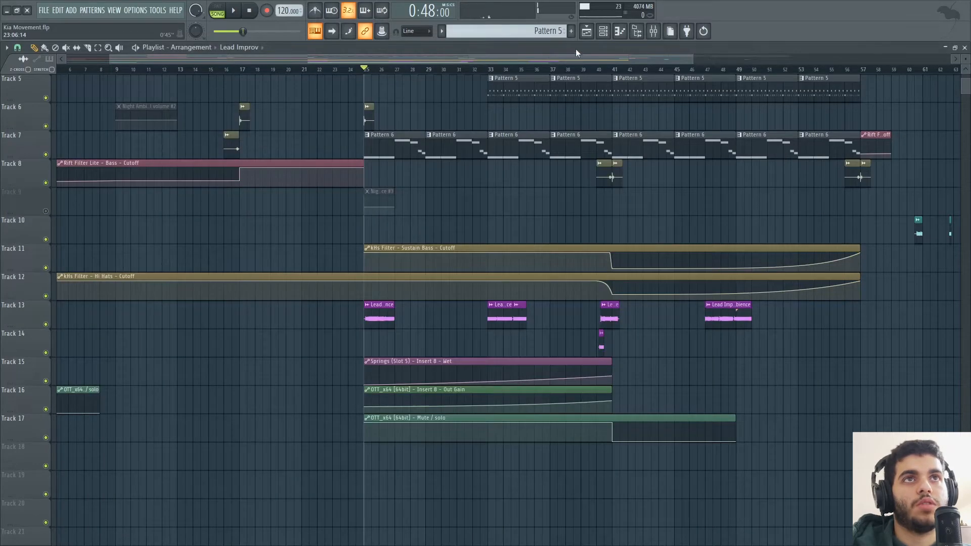
Step: Play the breakdown from bar 25 and from bar 33, soloing Lead Improv For Ambience in the mixer, and stop playback
left_click(657, 32)
left_click(658, 32)
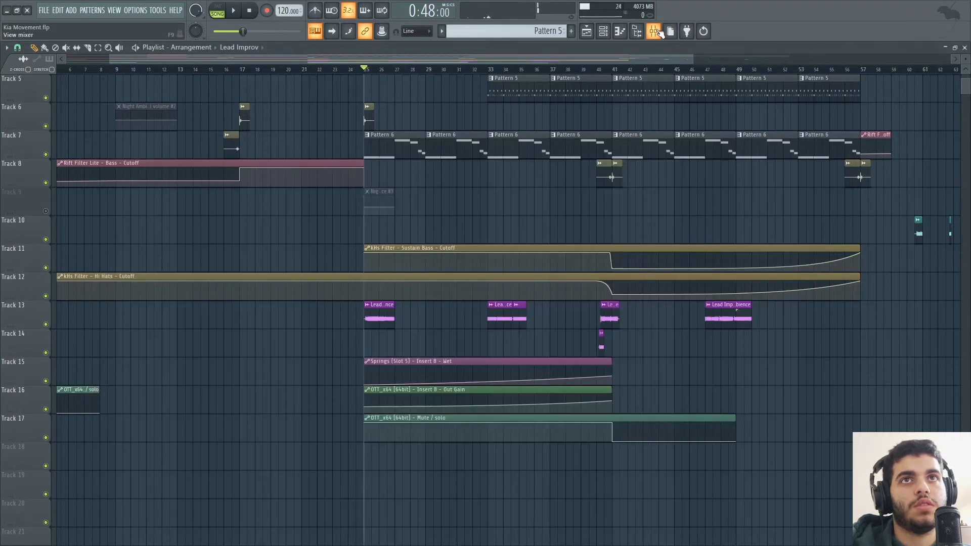
key("space")
left_click(652, 32)
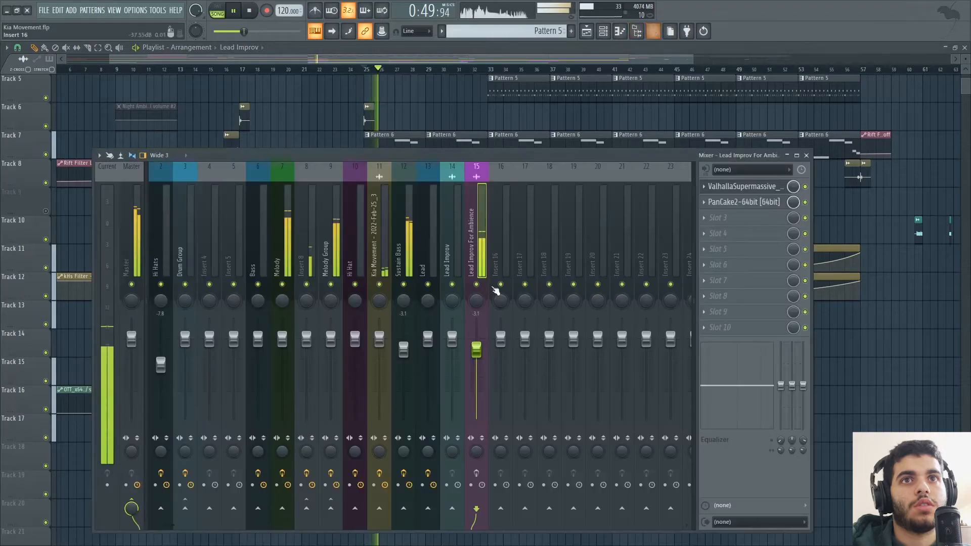
left_click(496, 69)
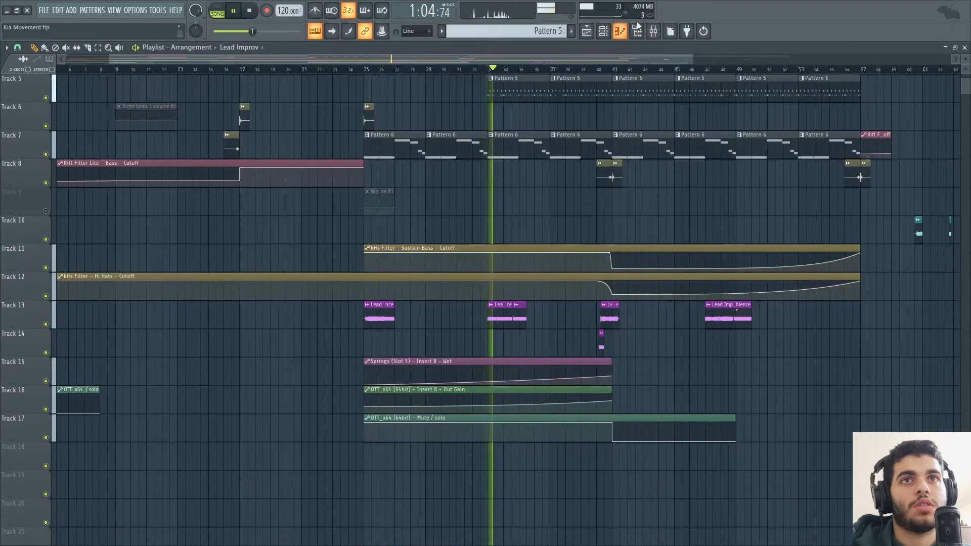
key("F9")
key("space")
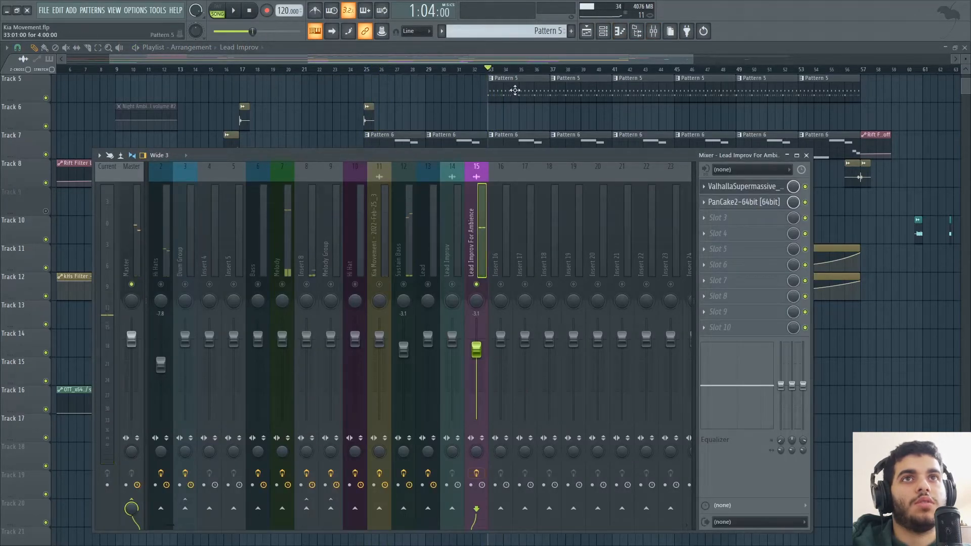
Step: Audition the Track 13 ambience clips from bar 33 and from bar 40 with the mixer, and stop playback
left_click(508, 55)
key("space")
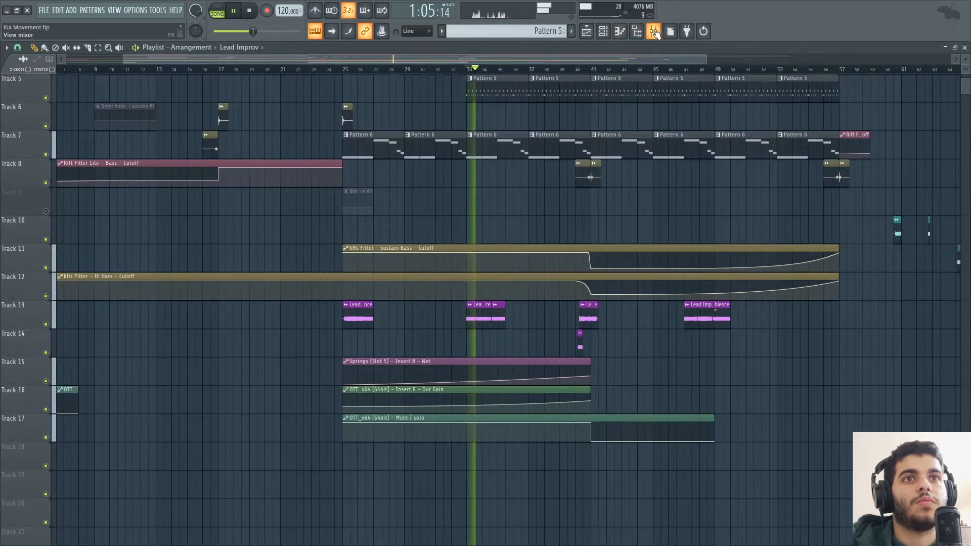
key("space")
left_click(581, 71)
key("space")
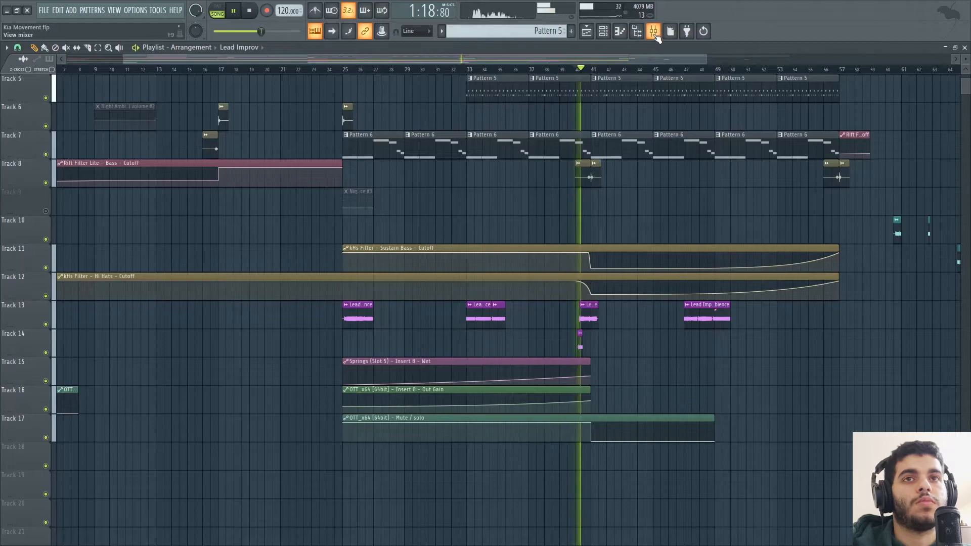
key("F9")
key("space")
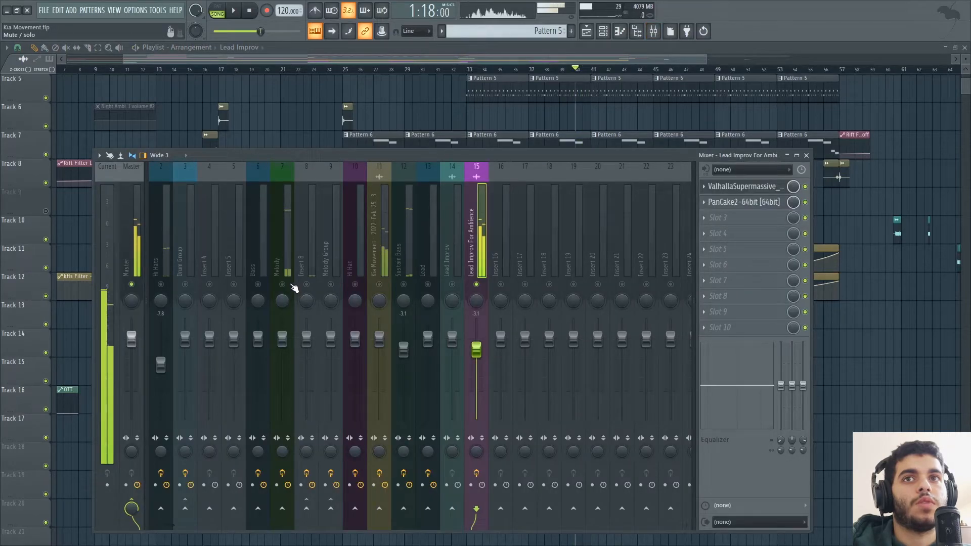
Step: Select Insert 8 in the mixer and play its build-up automation section from about bar 37
left_click(306, 275)
key("F9")
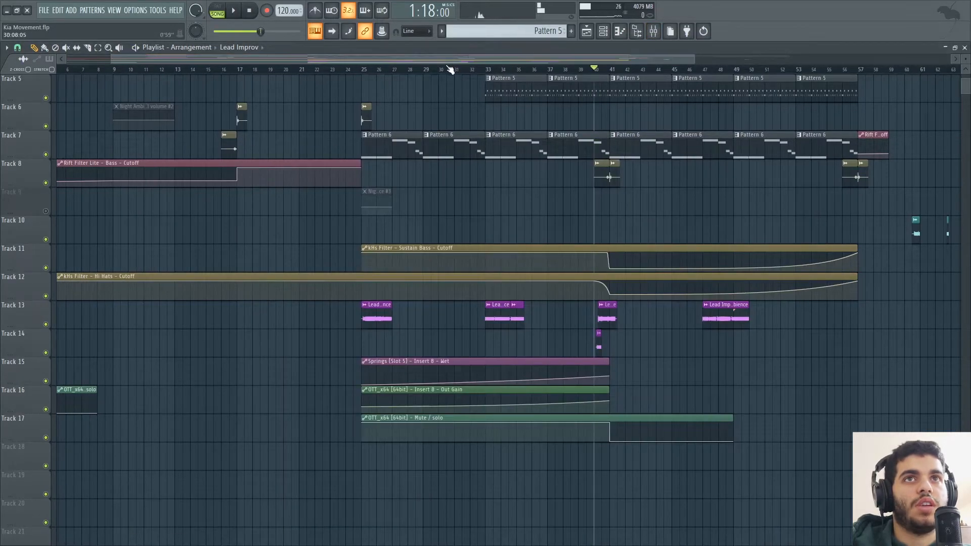
left_click(438, 69)
scroll(455, 253, "up", 4)
left_click(552, 69)
key("space")
left_click(654, 32)
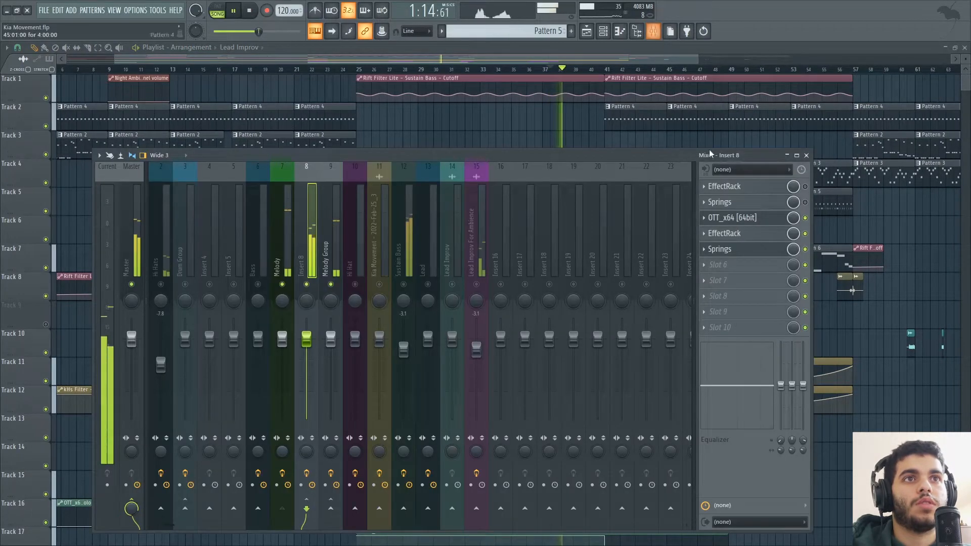
Step: Inspect the Springs effect in slot 5 of Insert 8, stop playback, and return to the playlist around bars 21 to 73
left_click(737, 248)
left_click(654, 151)
key("space")
mouse_move(630, 157)
left_mouse_down()
mouse_move(539, 387)
mouse_move(556, 363)
mouse_move(613, 162)
left_mouse_up()
left_click(672, 365)
left_click(466, 52)
left_click_drag(469, 53, 635, 64)
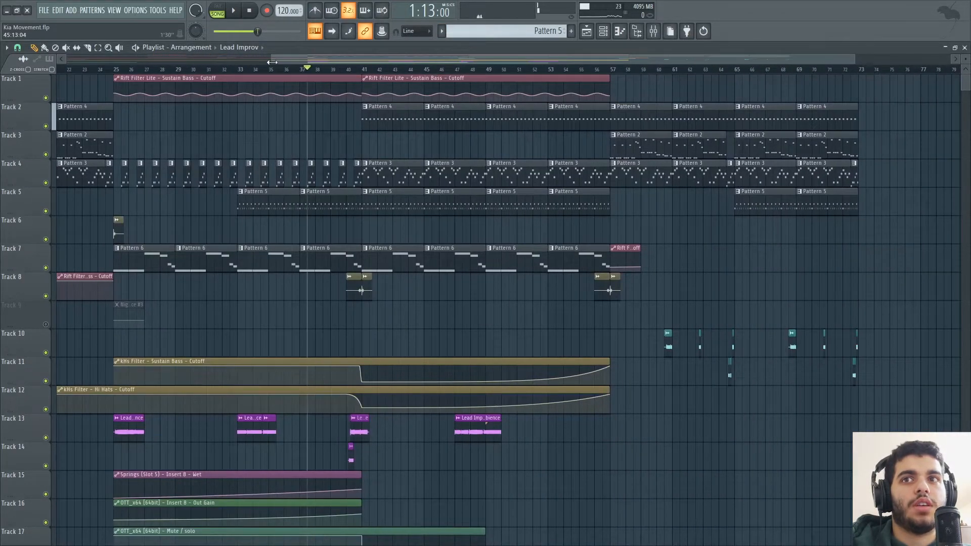
Step: Move the playback position to about bar 54 and check the soloed Lead Improv track in the mixer
left_click_drag(272, 62, 30, 88)
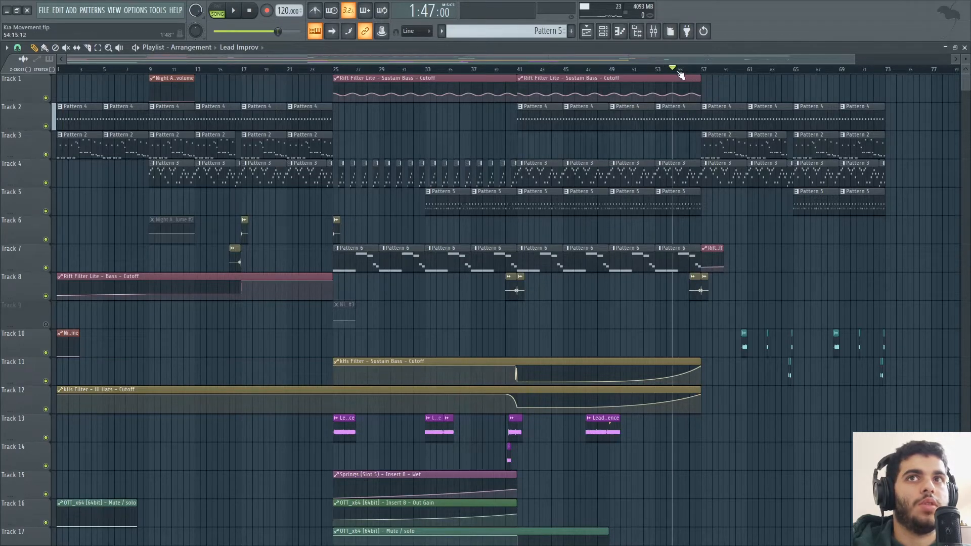
left_click(657, 32)
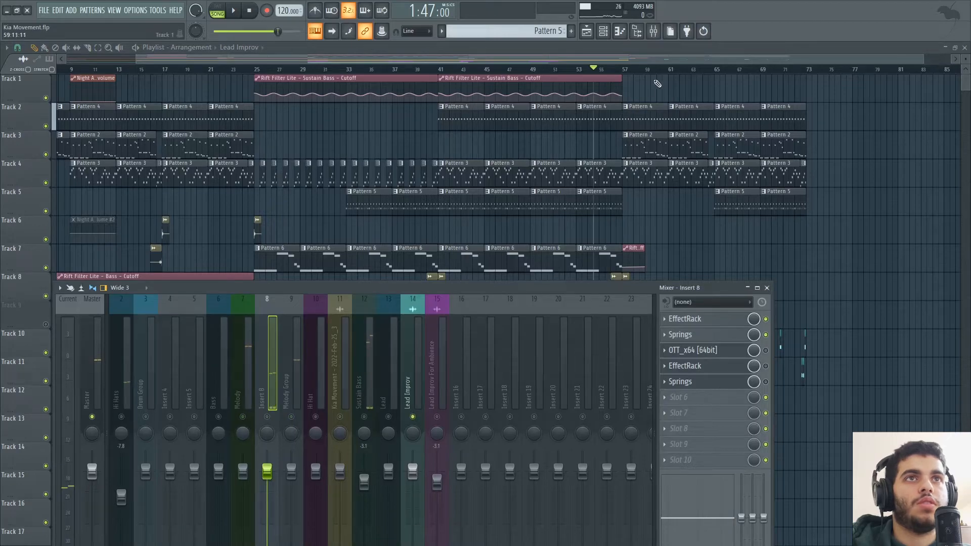
key("F9")
scroll(637, 81, "right", 3)
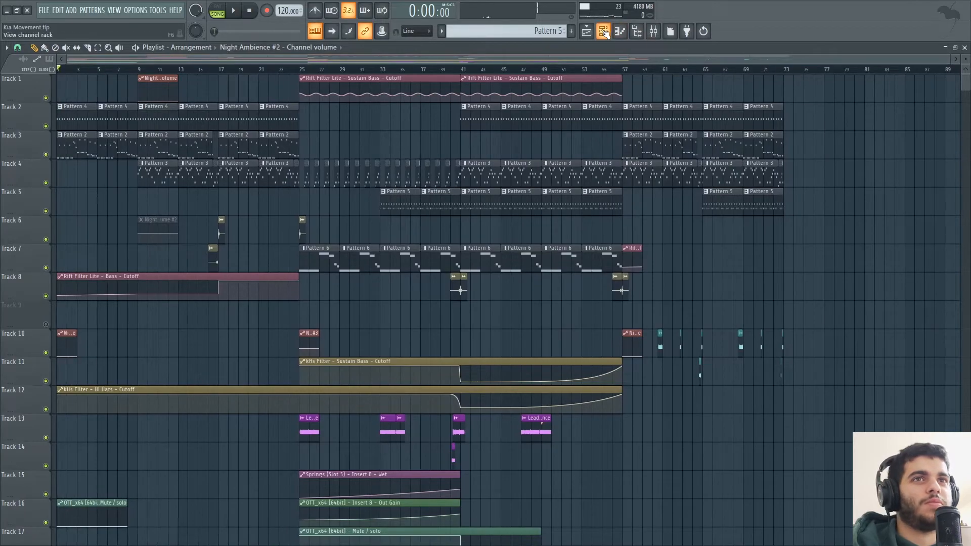
Step: Show the unsorted channels in the channel rack, move the rack aside, and return to the full arrangement in the playlist
left_click(603, 32)
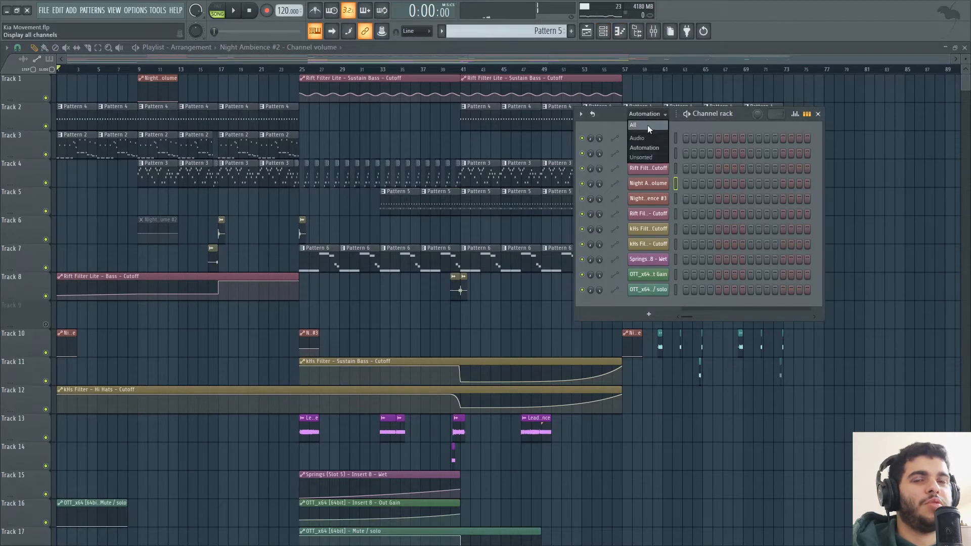
left_click(645, 157)
left_click_drag(613, 118, 737, 117)
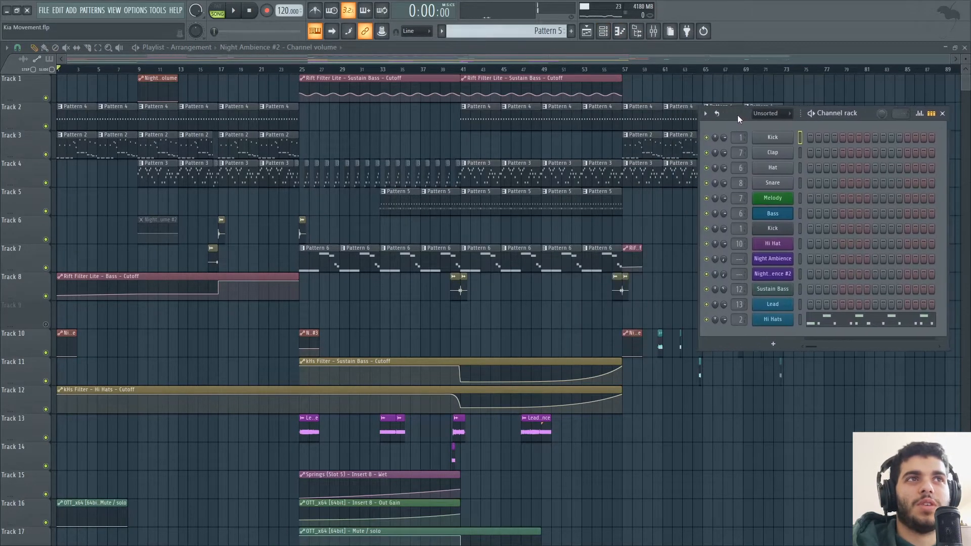
left_click(590, 54)
mouse_move(949, 60)
left_mouse_down()
mouse_move(465, 74)
mouse_move(945, 66)
left_mouse_up()
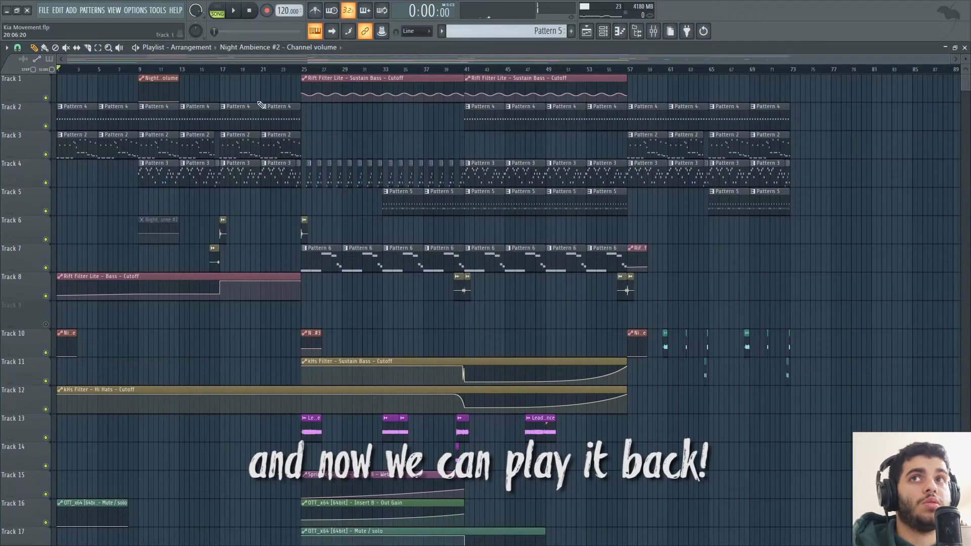
Step: Play the track from the beginning and show the Bass channel's Kia move.ment instrument during playback
key("space")
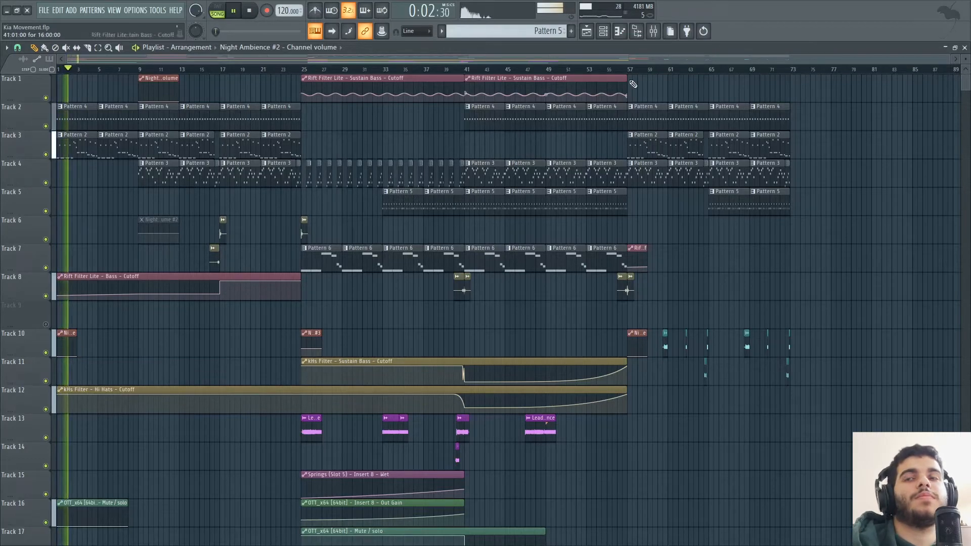
left_click(670, 32)
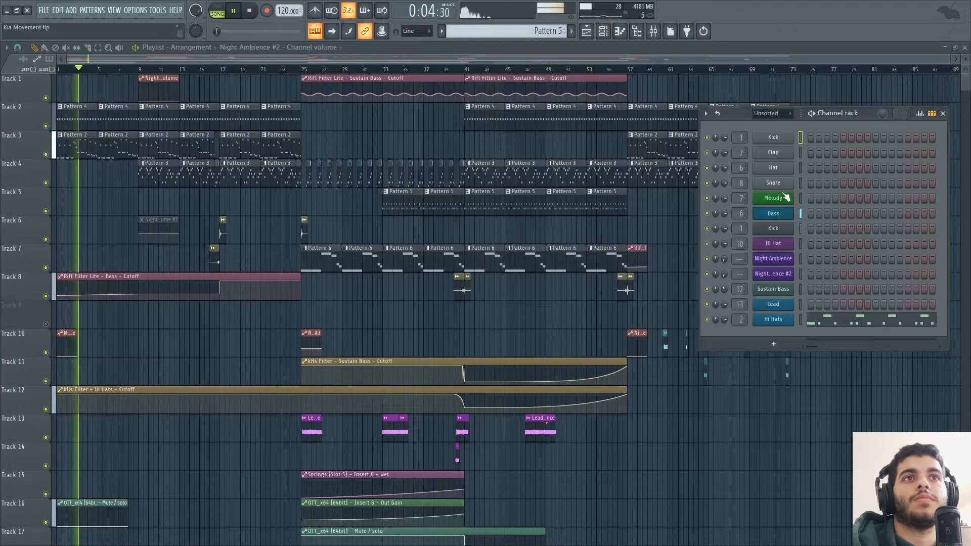
left_click(773, 213)
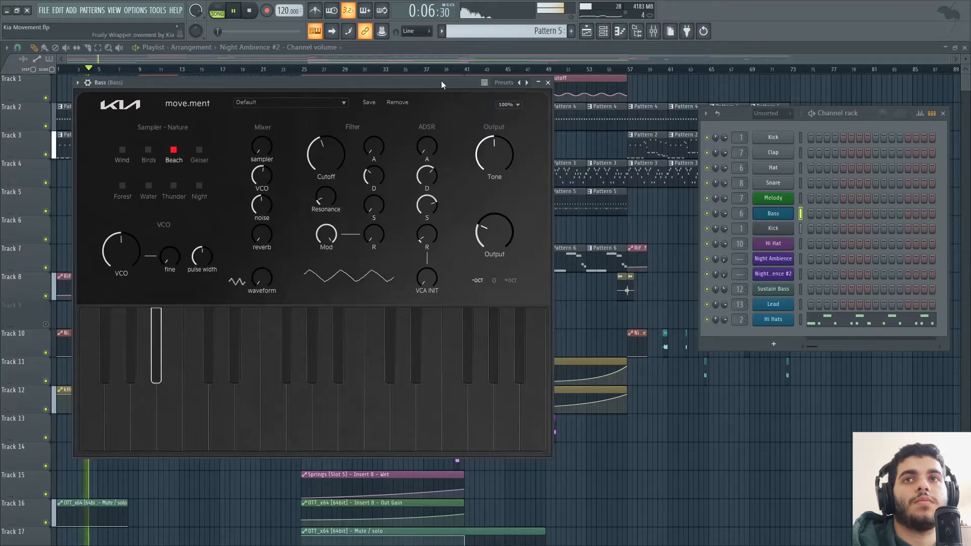
left_click_drag(415, 85, 677, 163)
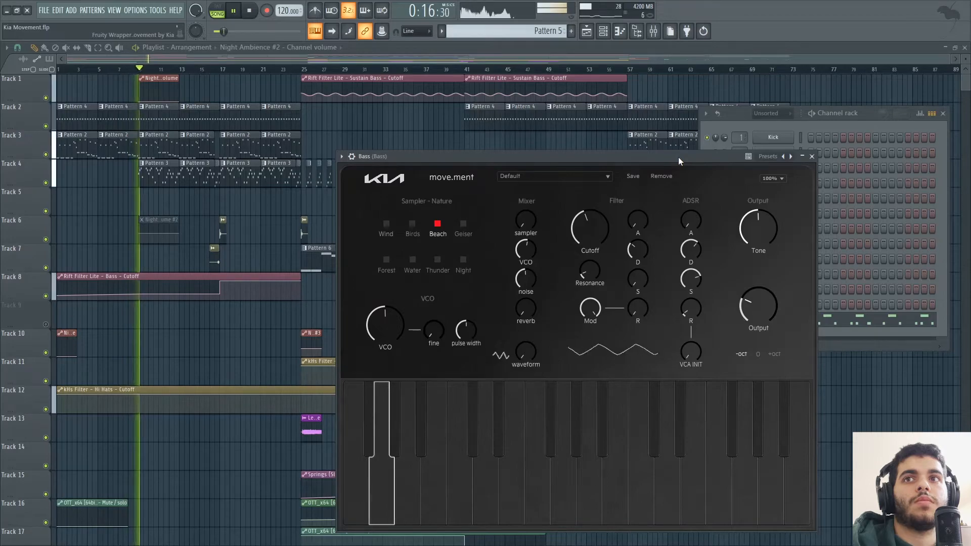
left_click_drag(678, 156, 539, 139)
Step: Show the instruments of the Melody channel and the lower Kick channel during playback, and close the Kick instrument
left_click(773, 198)
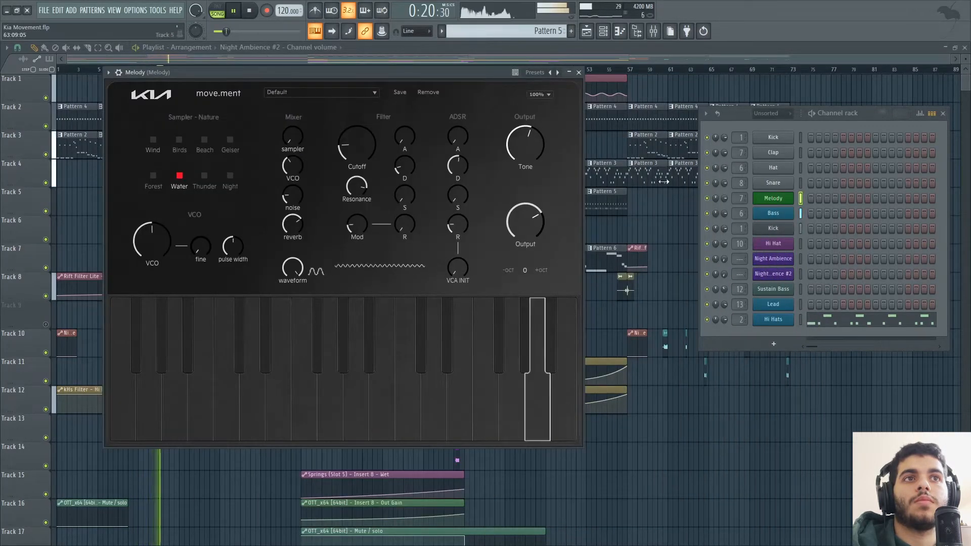
left_click_drag(392, 72, 432, 217)
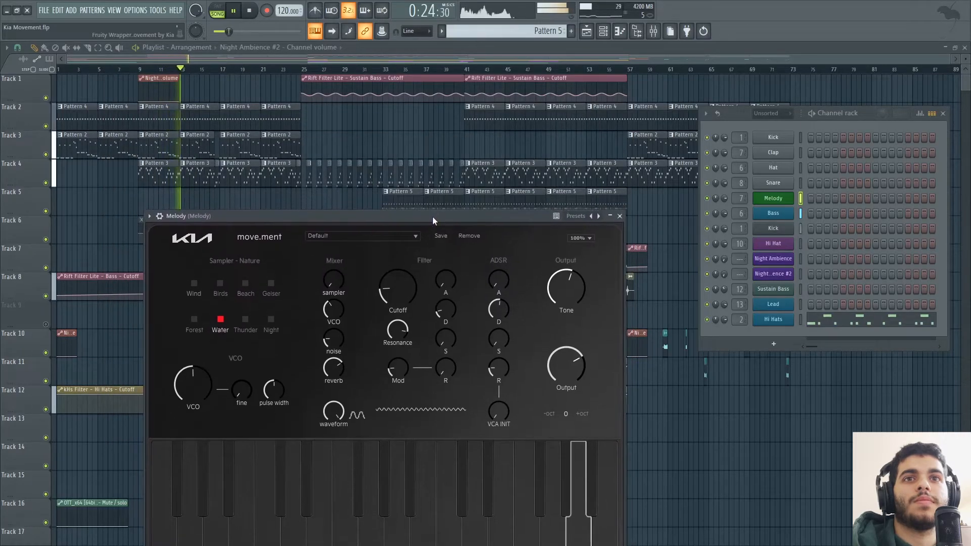
left_click(773, 228)
left_click_drag(394, 81, 423, 278)
left_click(562, 279)
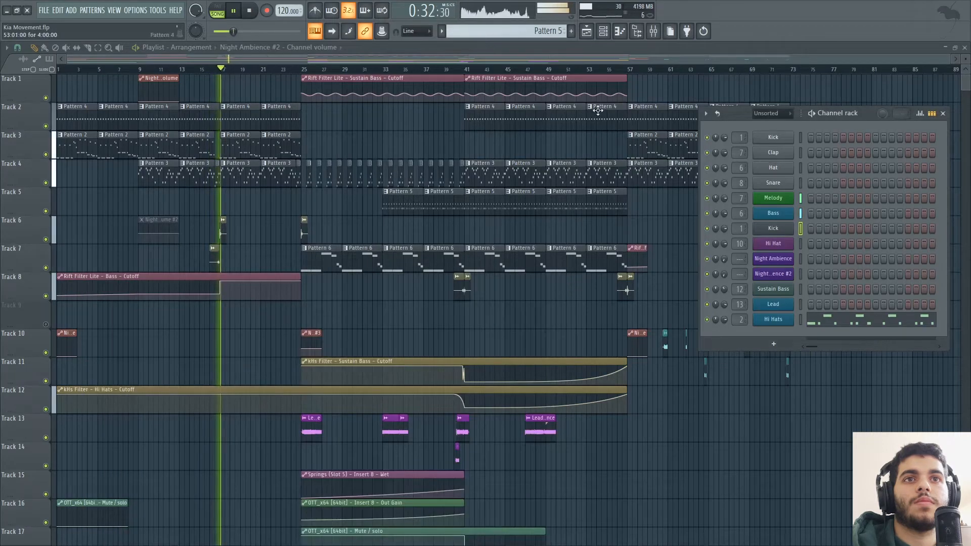
Step: Watch the mixer levels through the first section up to bar 25, close the mixer, and look over the playlist's lower tracks
left_click(653, 31)
left_click_drag(457, 160, 477, 329)
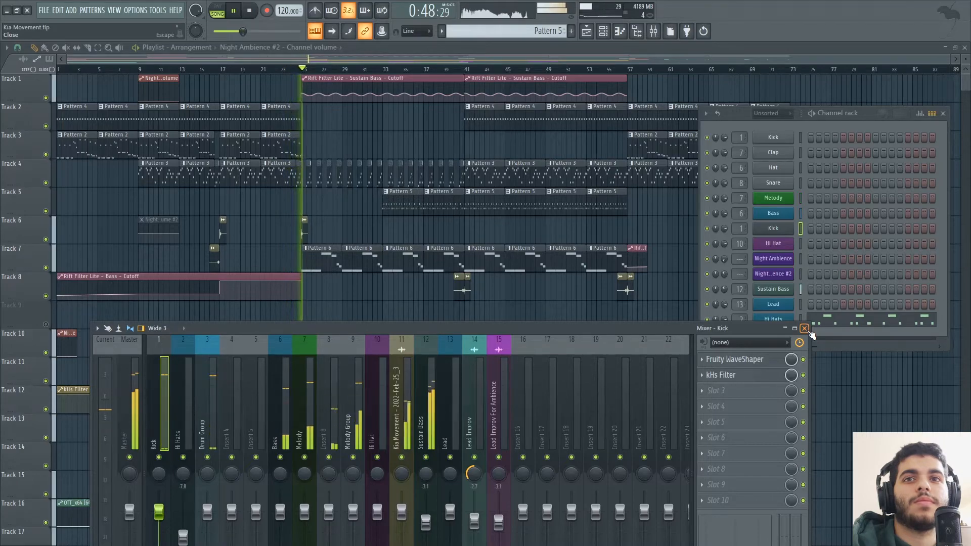
left_click(967, 97)
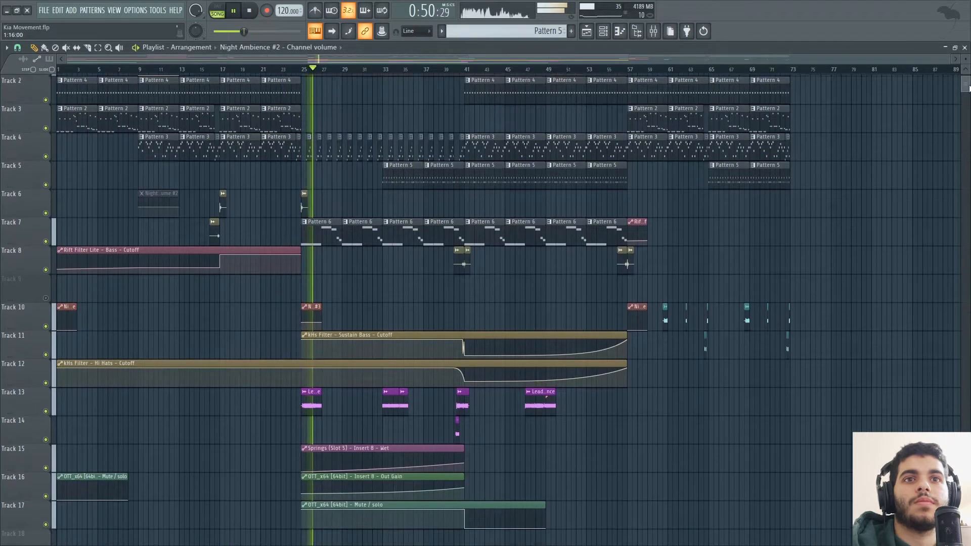
scroll(967, 91, "down", 2)
scroll(967, 86, "up", 2)
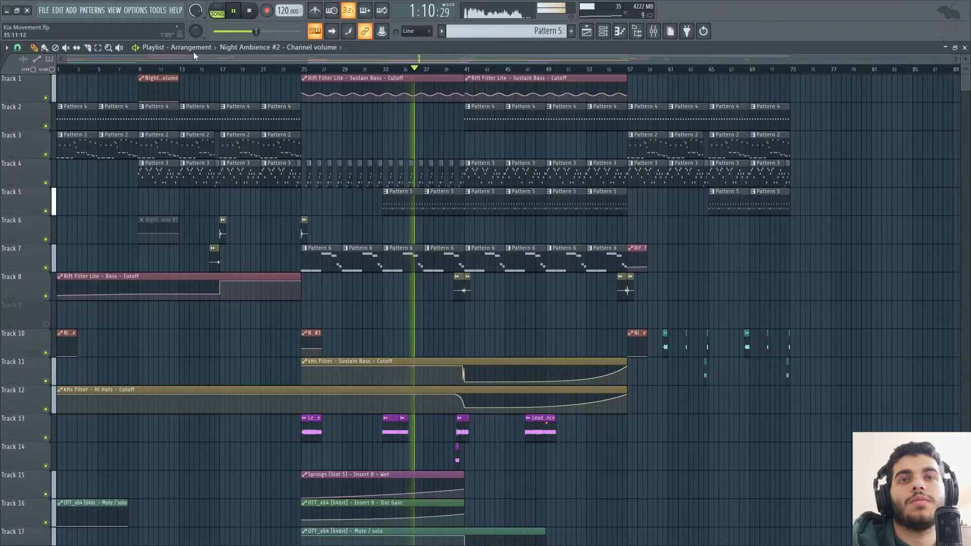
Step: Follow the playback closely in the playlist from bar 33 through the section before bar 57, briefly checking the mixer levels
left_click_drag(67, 61, 396, 60)
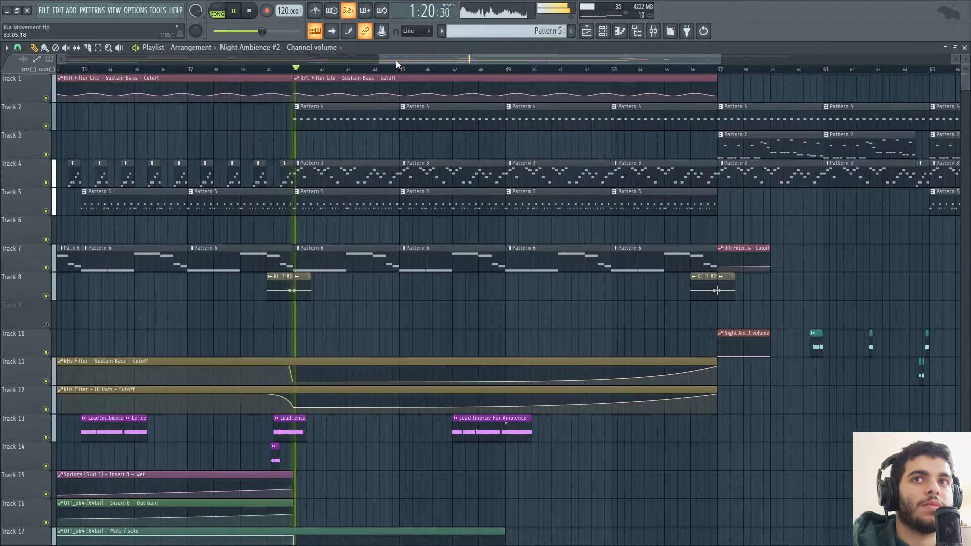
left_click_drag(396, 59, 401, 61)
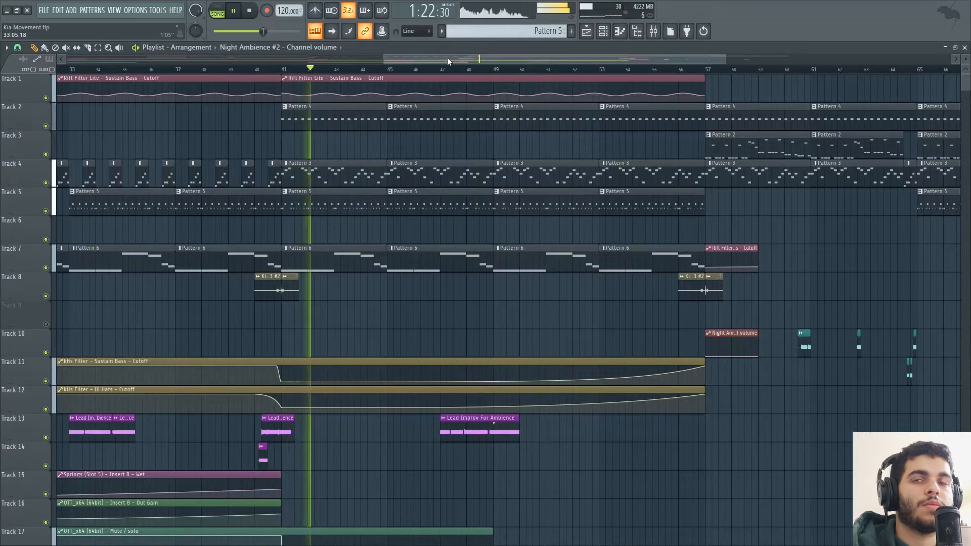
left_click(653, 36)
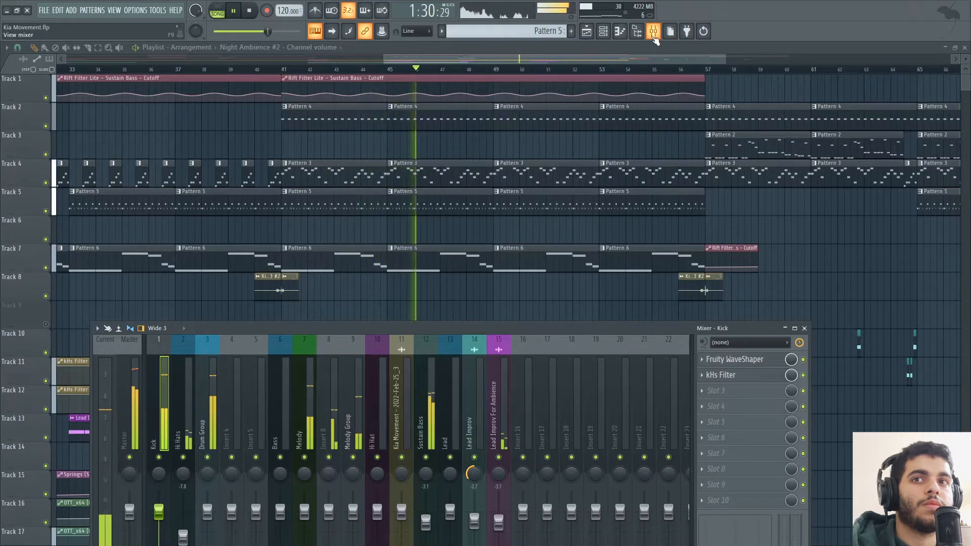
left_click(653, 37)
left_click_drag(598, 58, 639, 59)
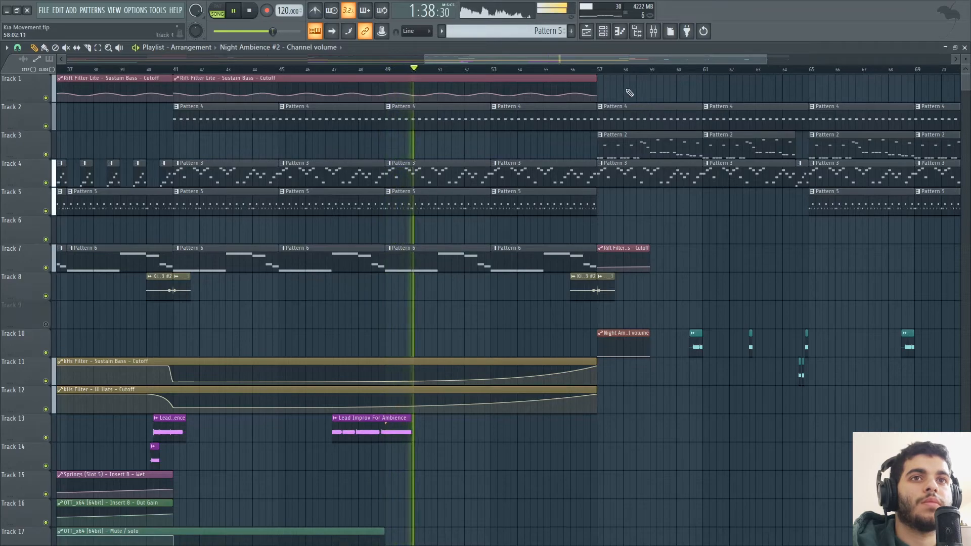
left_click_drag(608, 59, 636, 62)
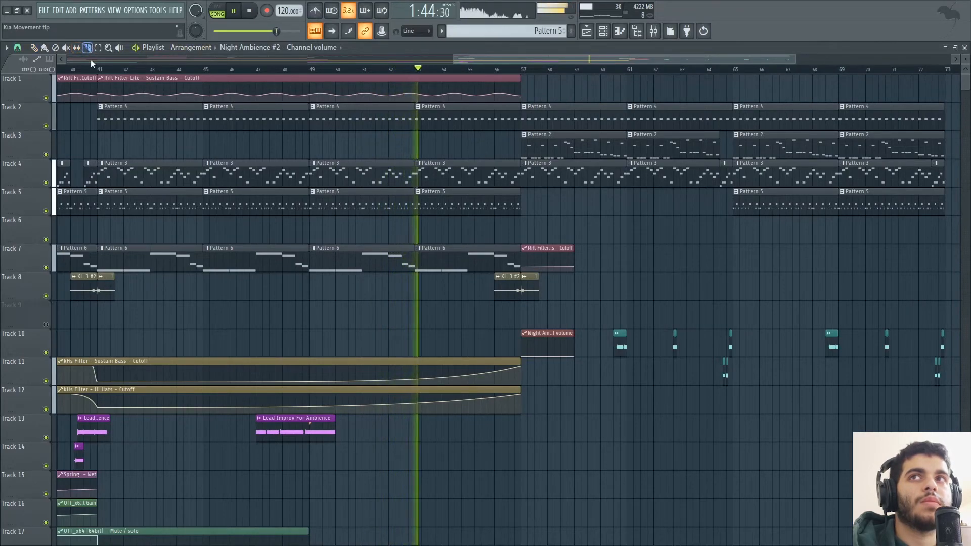
Step: Slice a short piece from the Hi Hats cutoff automation at bar 41 and place it at bar 65 on Track 12 during playback
left_click(110, 408)
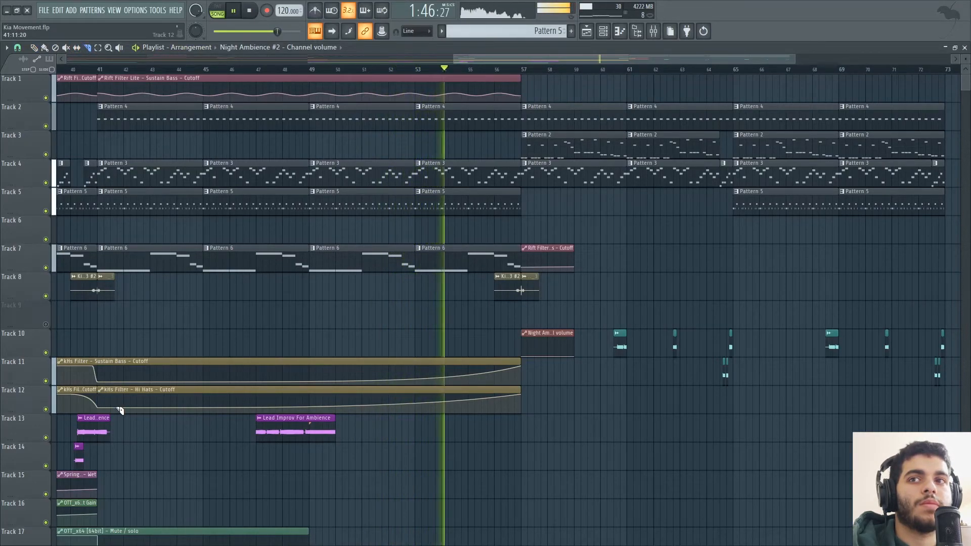
left_click(34, 48)
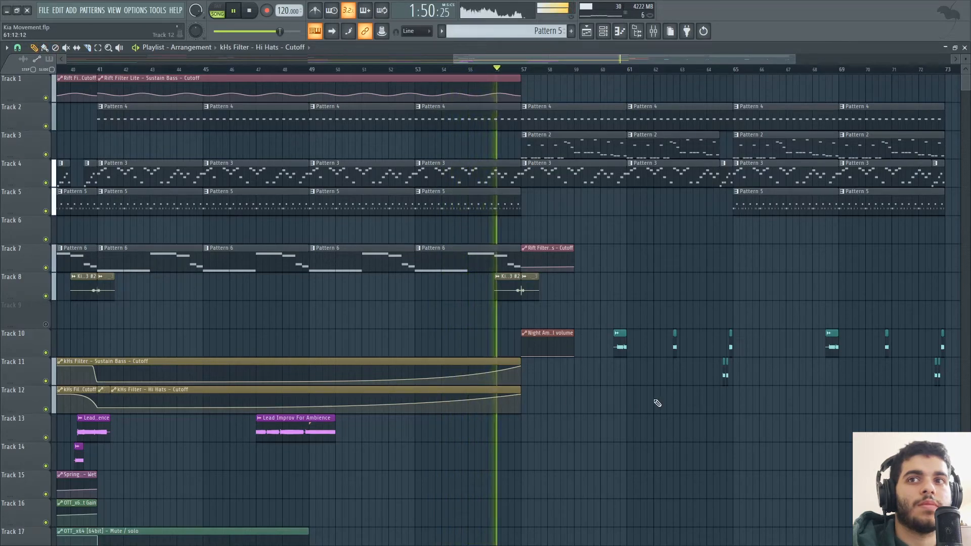
left_click(738, 403)
left_click_drag(499, 62, 607, 91)
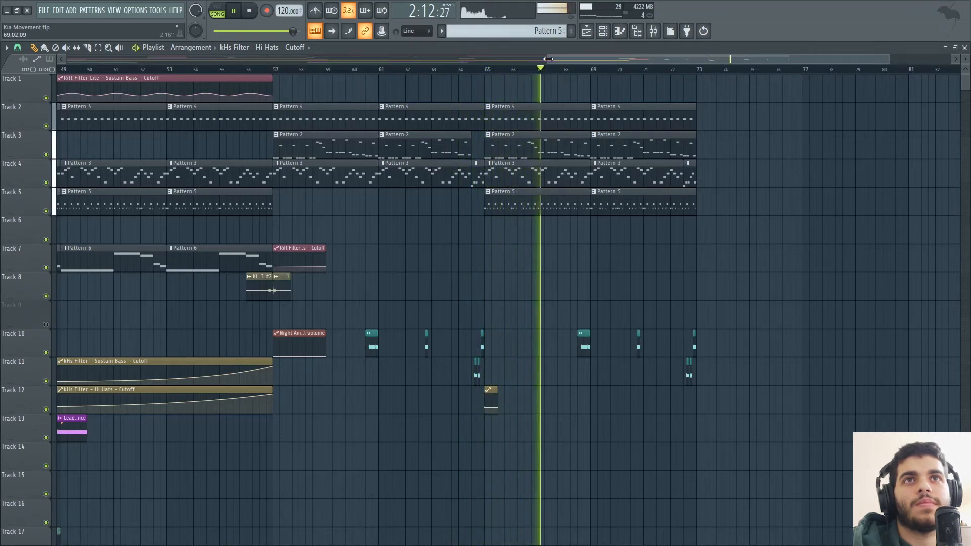
left_click_drag(547, 58, 618, 191)
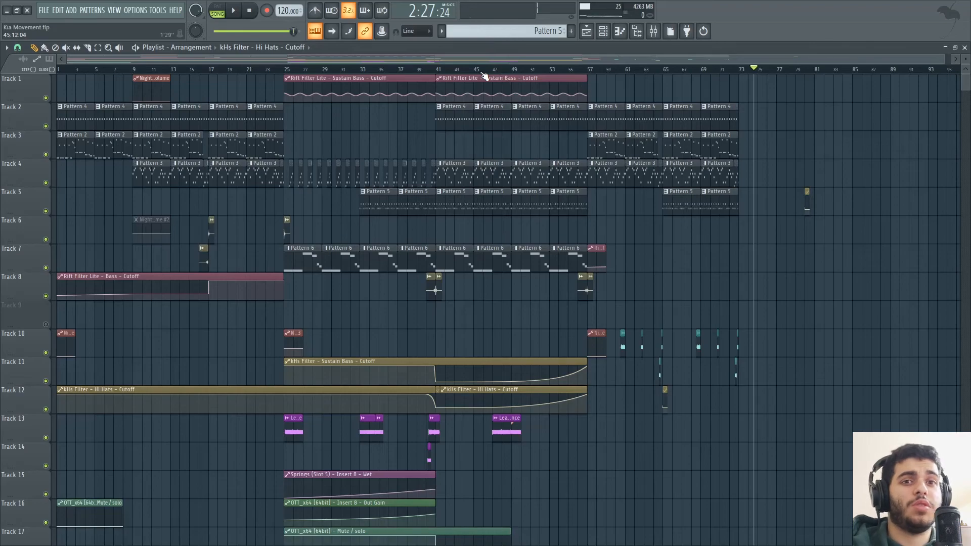
Step: Filter the channel rack to the unsorted channels and show the Melody channel's Kia move.ment instrument over the arrangement
left_click(607, 37)
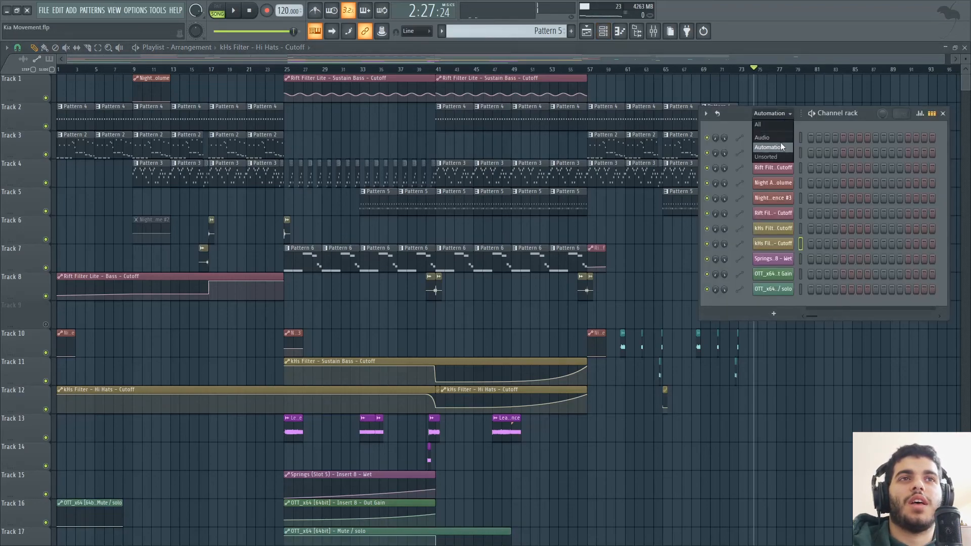
left_click(777, 158)
left_click(773, 198)
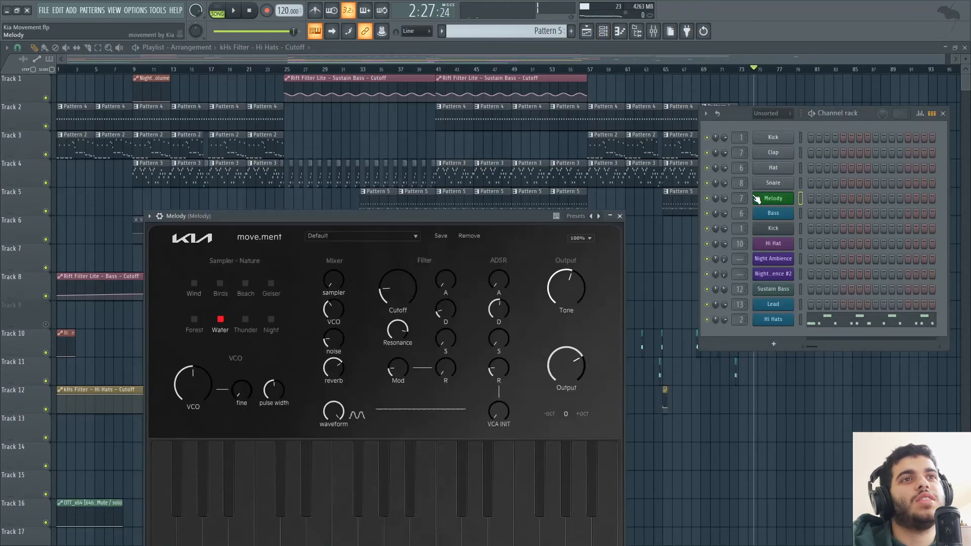
left_click_drag(451, 212, 461, 268)
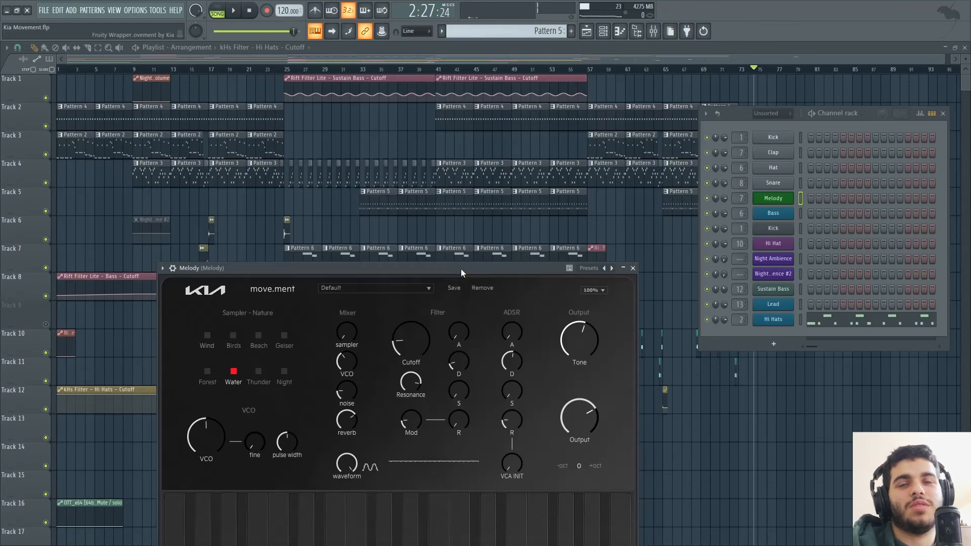
left_click_drag(460, 269, 439, 265)
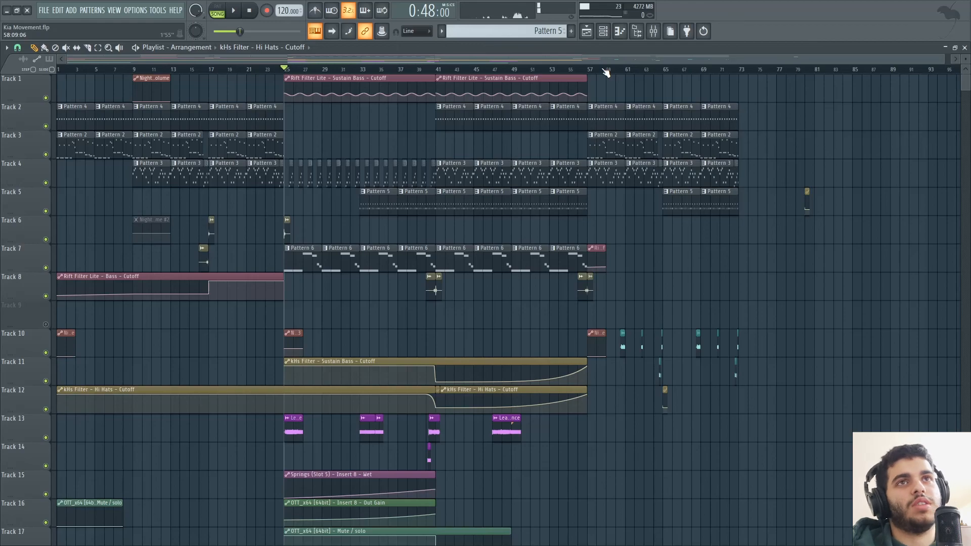
Step: Show the channel rack with its unsorted channels again and move it lower over the end of the arrangement
left_click(603, 32)
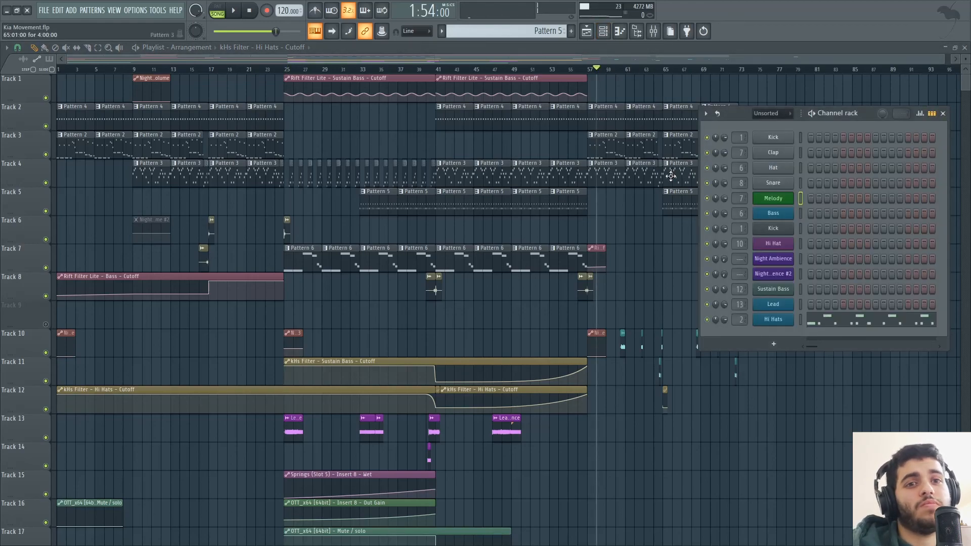
left_click_drag(760, 119, 735, 166)
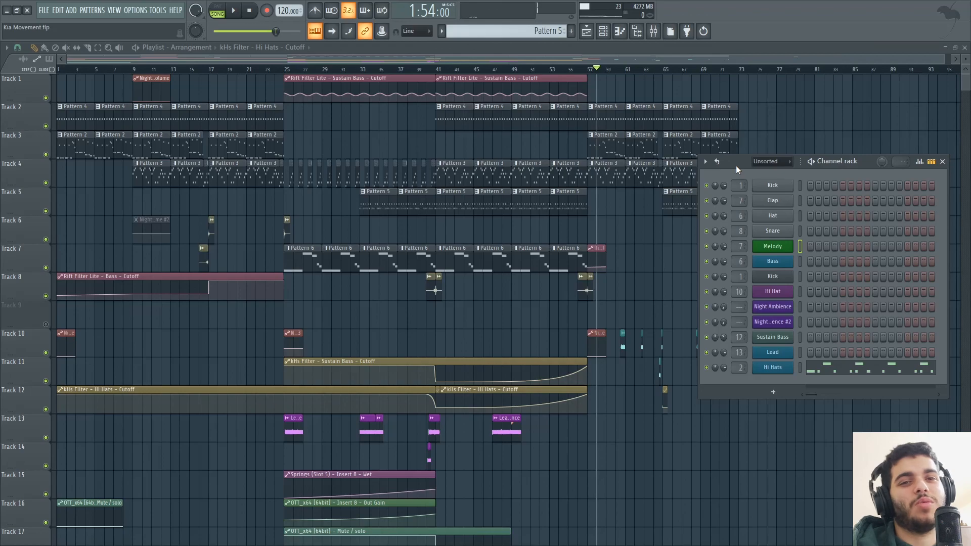
left_click_drag(735, 165, 718, 162)
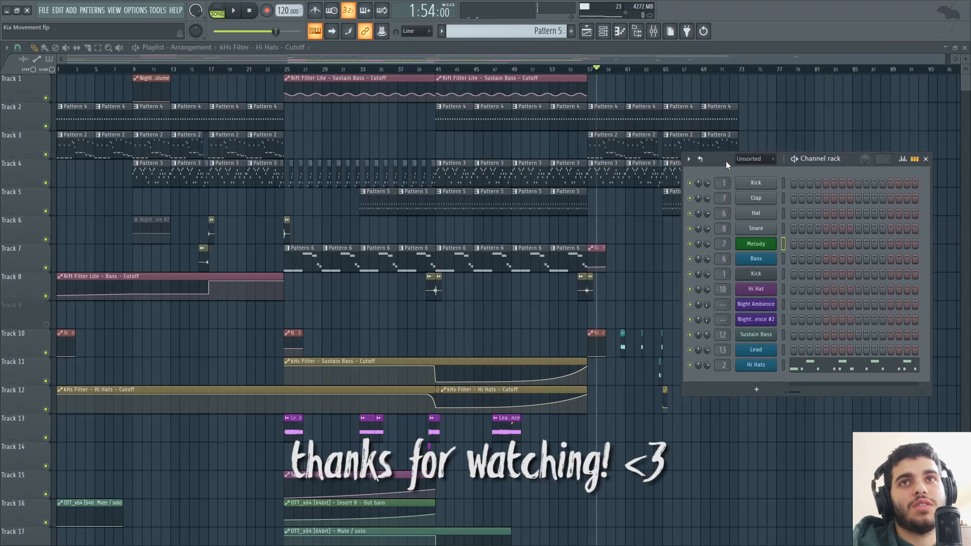